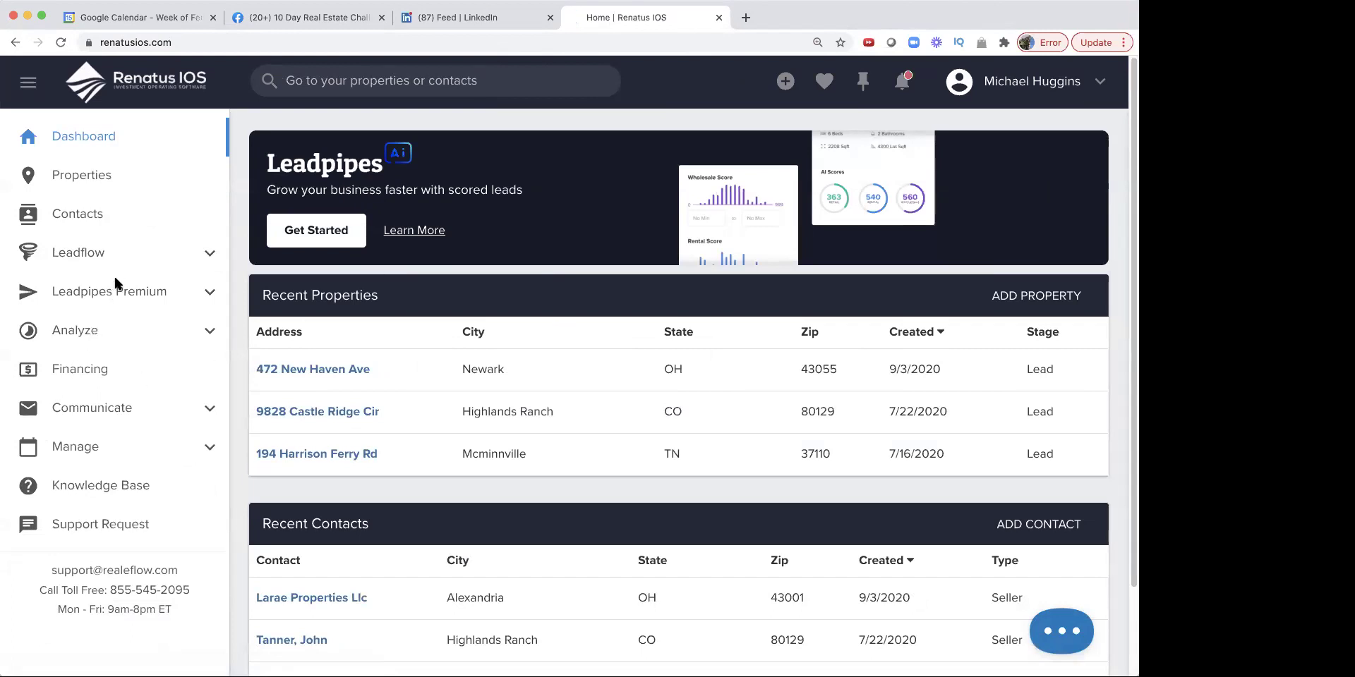
{"action": "scroll", "coordinate": [112, 275], "scroll_direction": "down", "scroll_amount": 2}
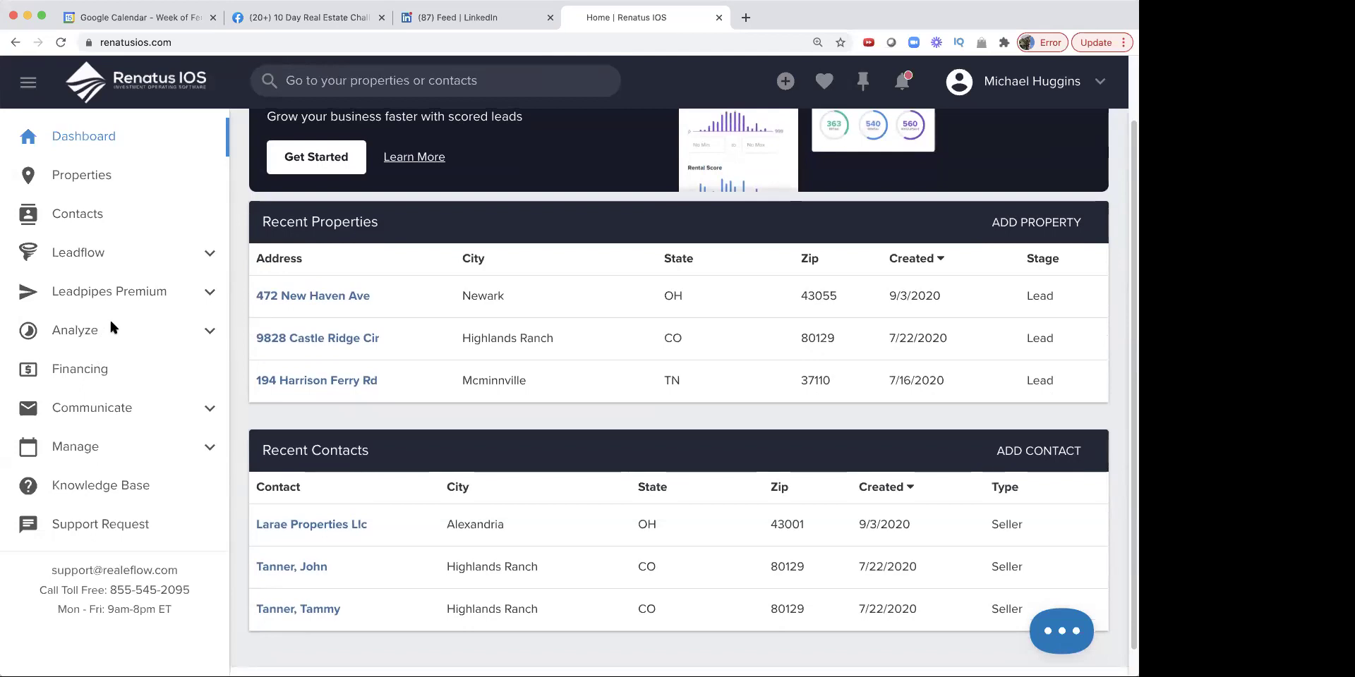
{"action": "left_click", "coordinate": [83, 411]}
{"action": "scroll", "coordinate": [82, 412], "scroll_direction": "down", "scroll_amount": 1}
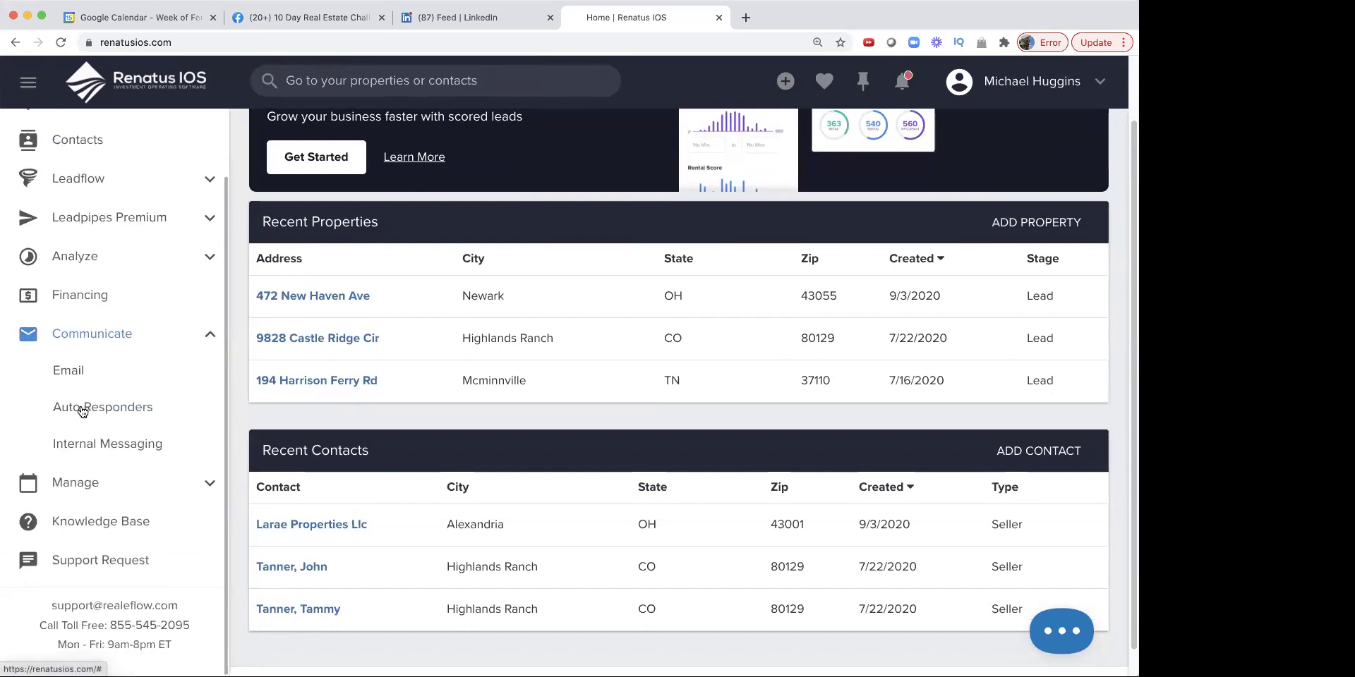
{"action": "left_click", "coordinate": [72, 483]}
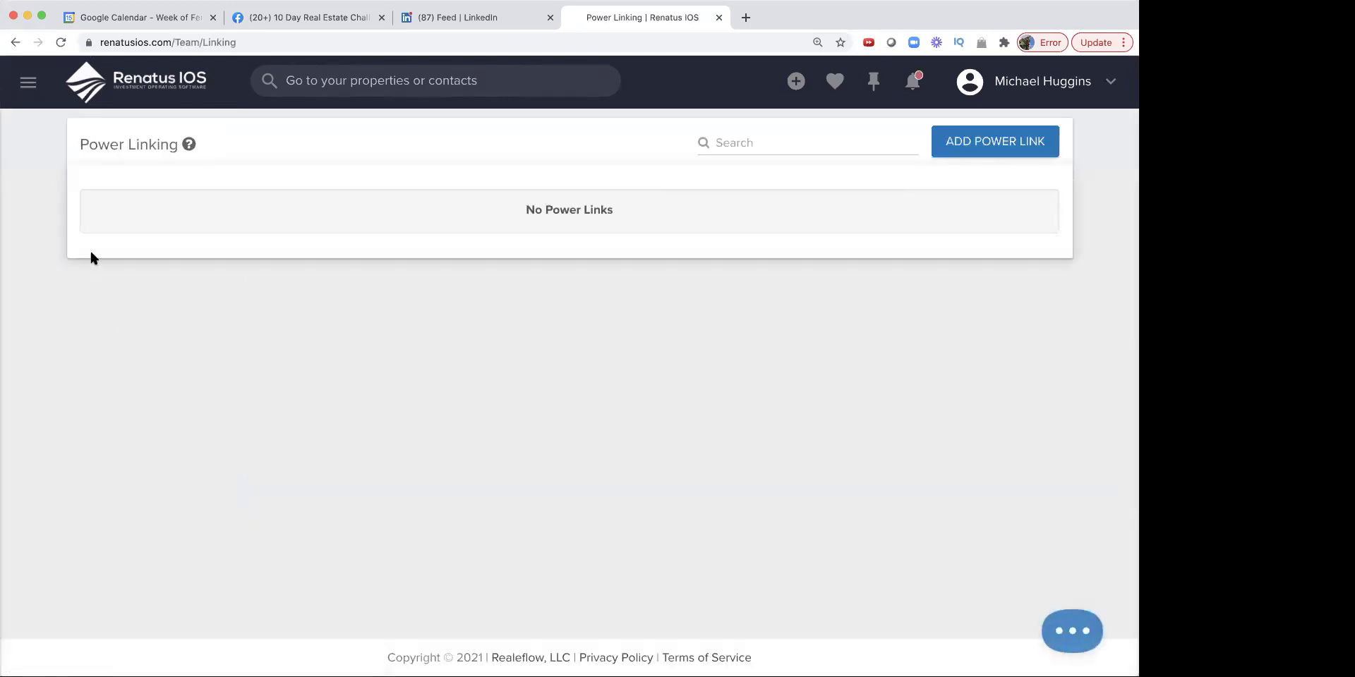
{"action": "left_click", "coordinate": [15, 42]}
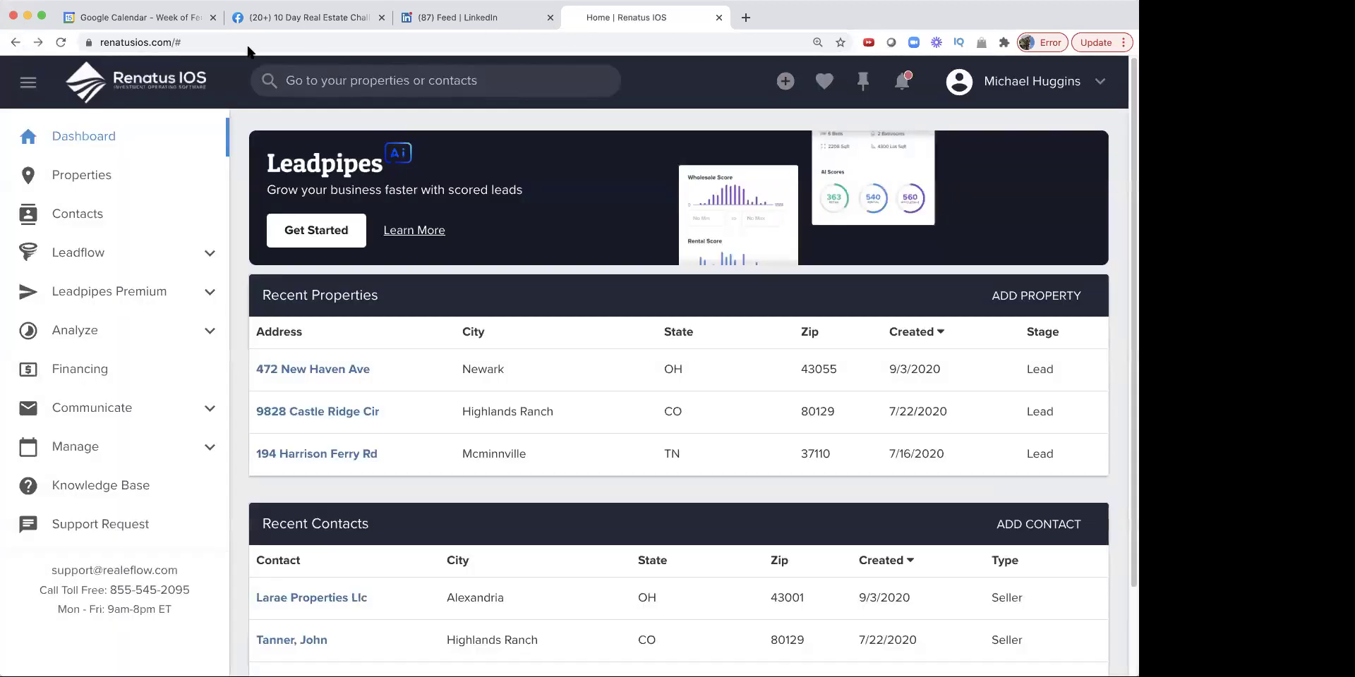
Step: Add more text to the LinkedIn group-chat draft, then expand Leadflow in Renatus IOS
{"action": "left_click", "coordinate": [463, 19]}
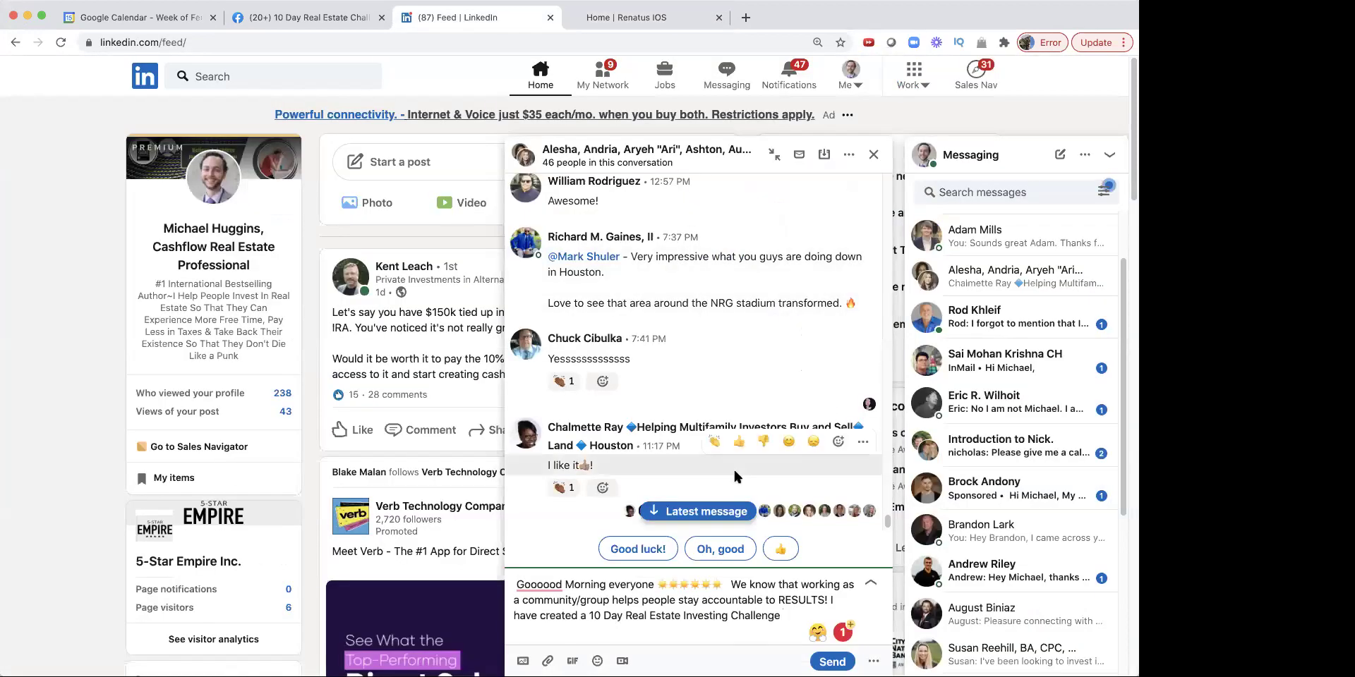
{"action": "type", "text": "-"}
{"action": "type", "text": "e"}
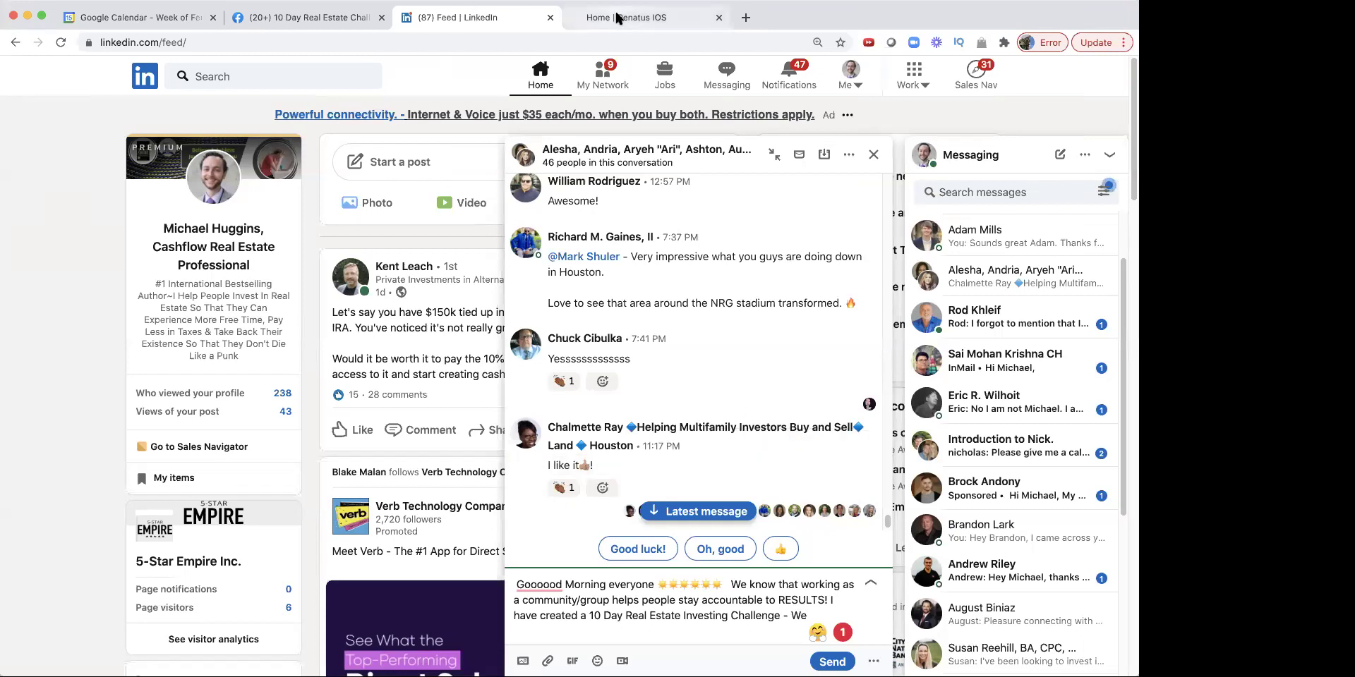
{"action": "left_click", "coordinate": [617, 16]}
{"action": "left_click", "coordinate": [79, 262]}
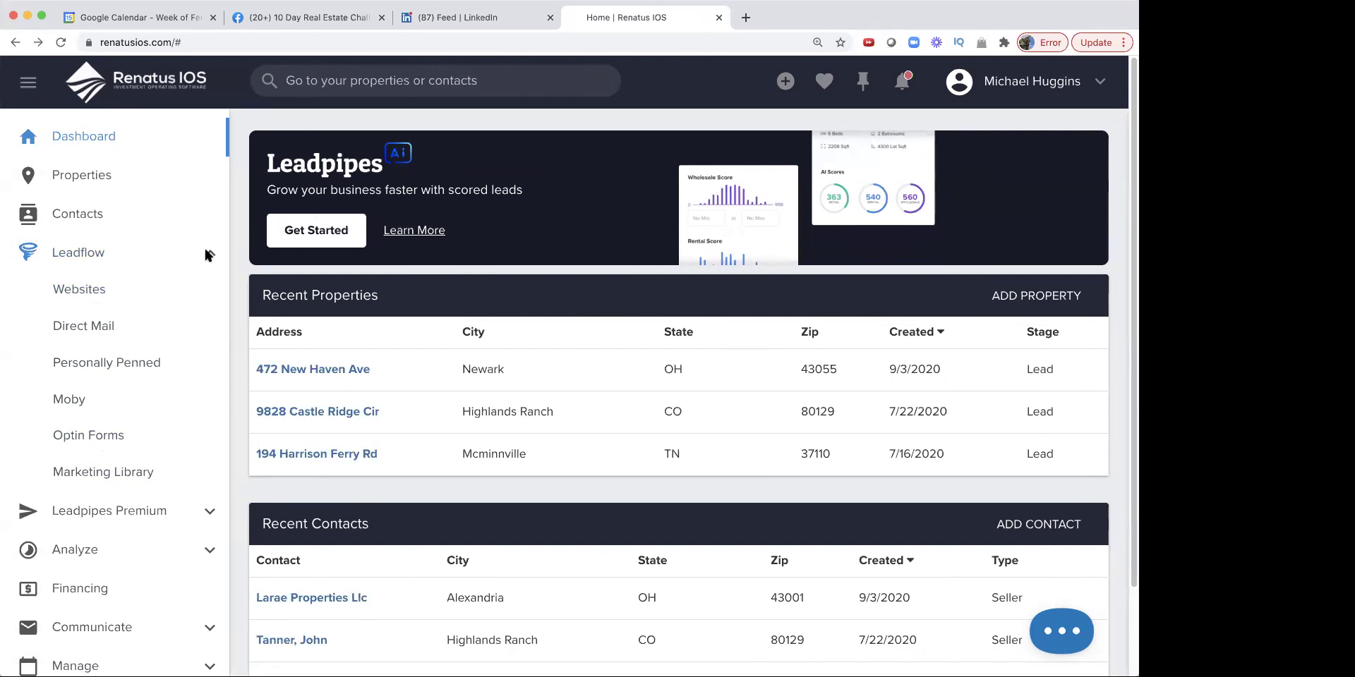
Step: Start a new website under Leadflow Websites and title it '10 Day REC 01'
{"action": "left_click", "coordinate": [100, 295]}
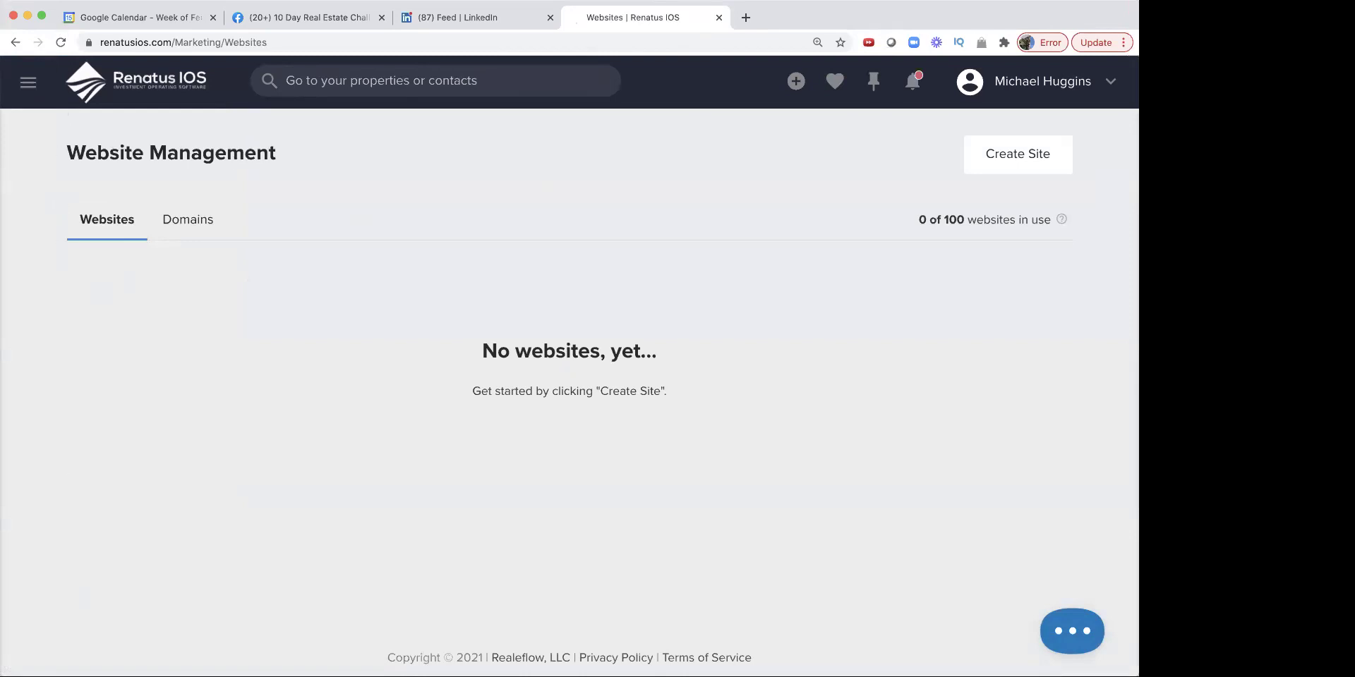
{"action": "left_click", "coordinate": [1002, 152]}
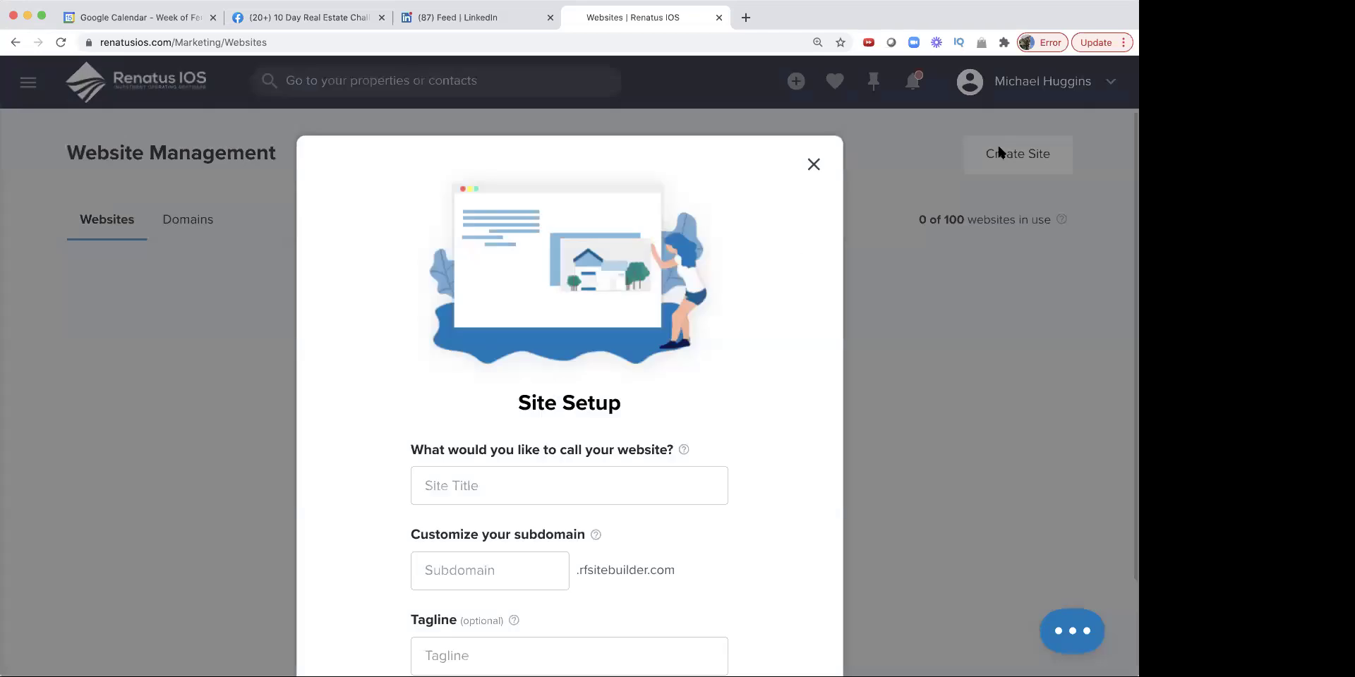
{"action": "scroll", "coordinate": [757, 364], "scroll_direction": "down", "scroll_amount": 3}
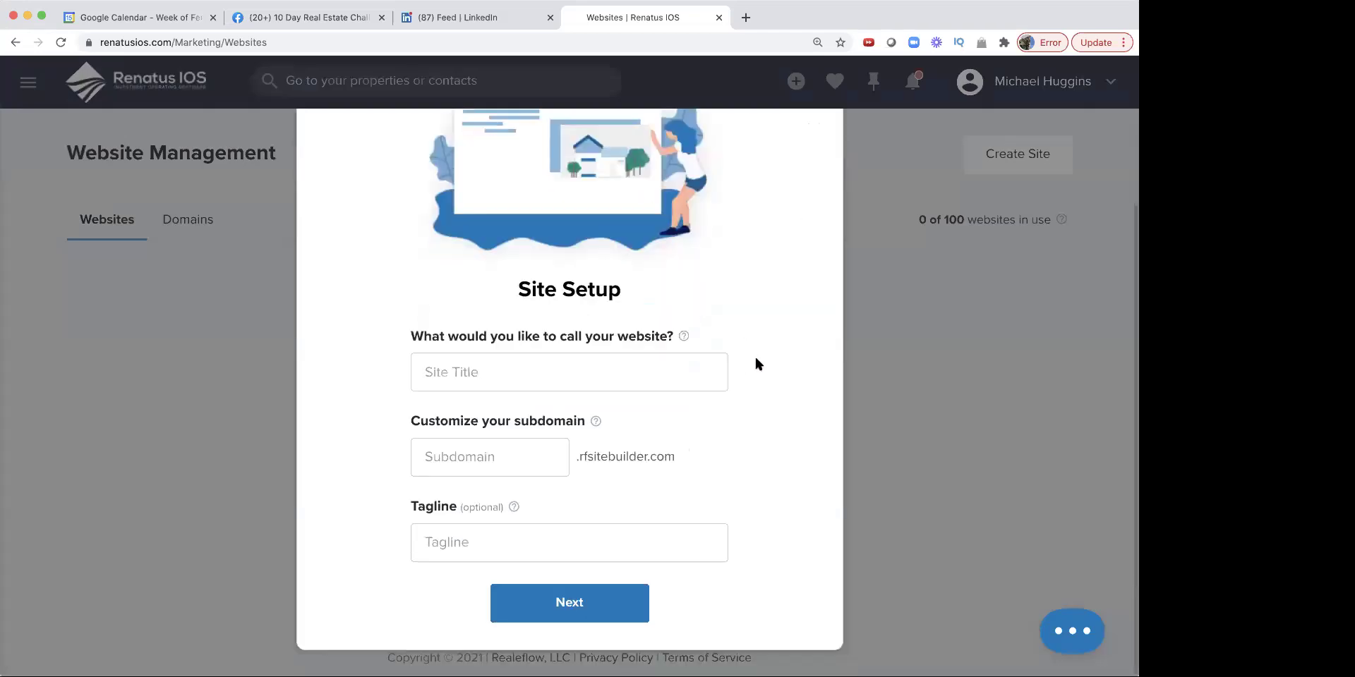
{"action": "left_click", "coordinate": [494, 374]}
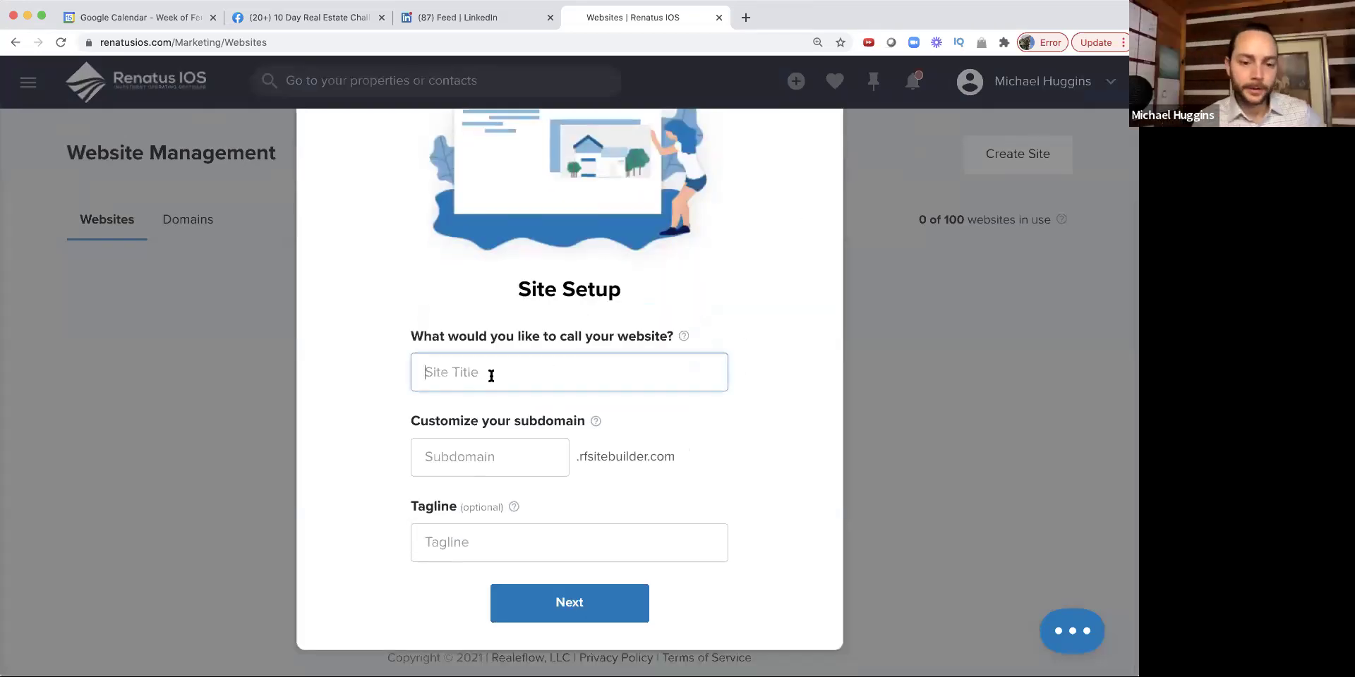
{"action": "type", "text": "10 "}
{"action": "type", "text": "De"}
{"action": "type", "text": "y Real Estate"}
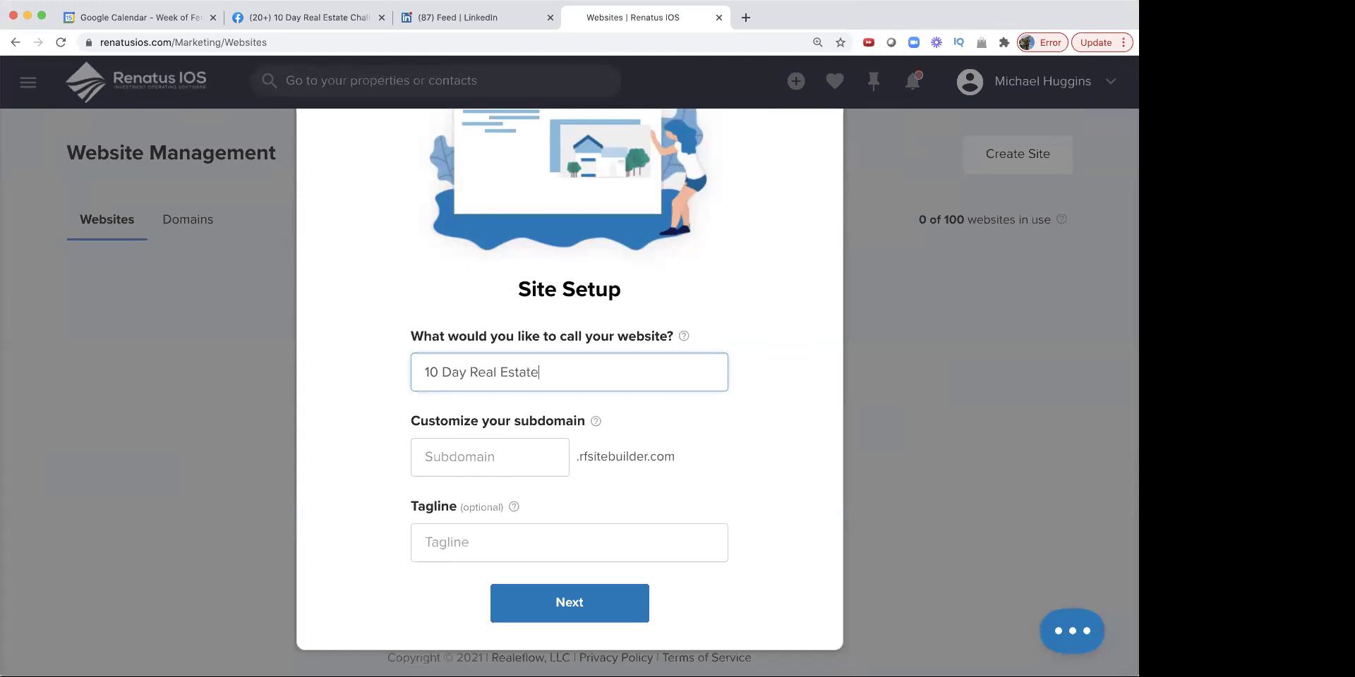
{"action": "type", "text": " Cha"}
{"action": "key", "text": "BackSpace"}
{"action": "key", "text": "BackSpace"}
{"action": "key", "text": "BackSpace"}
{"action": "key", "text": "BackSpace"}
{"action": "key", "text": "BackSpace"}
{"action": "key", "text": "BackSpace"}
{"action": "key", "text": "BackSpace"}
{"action": "key", "text": "BackSpace"}
{"action": "key", "text": "BackSpace"}
{"action": "key", "text": "BackSpace"}
{"action": "key", "text": "BackSpace"}
{"action": "key", "text": "BackSpace"}
{"action": "key", "text": "BackSpace"}
{"action": "key", "text": "BackSpace"}
{"action": "type", "text": "REC 01"}
Step: Set subdomain 10dayrec01, reuse '10 Day REC 01' as the tagline, and submit the site
{"action": "left_click", "coordinate": [481, 455]}
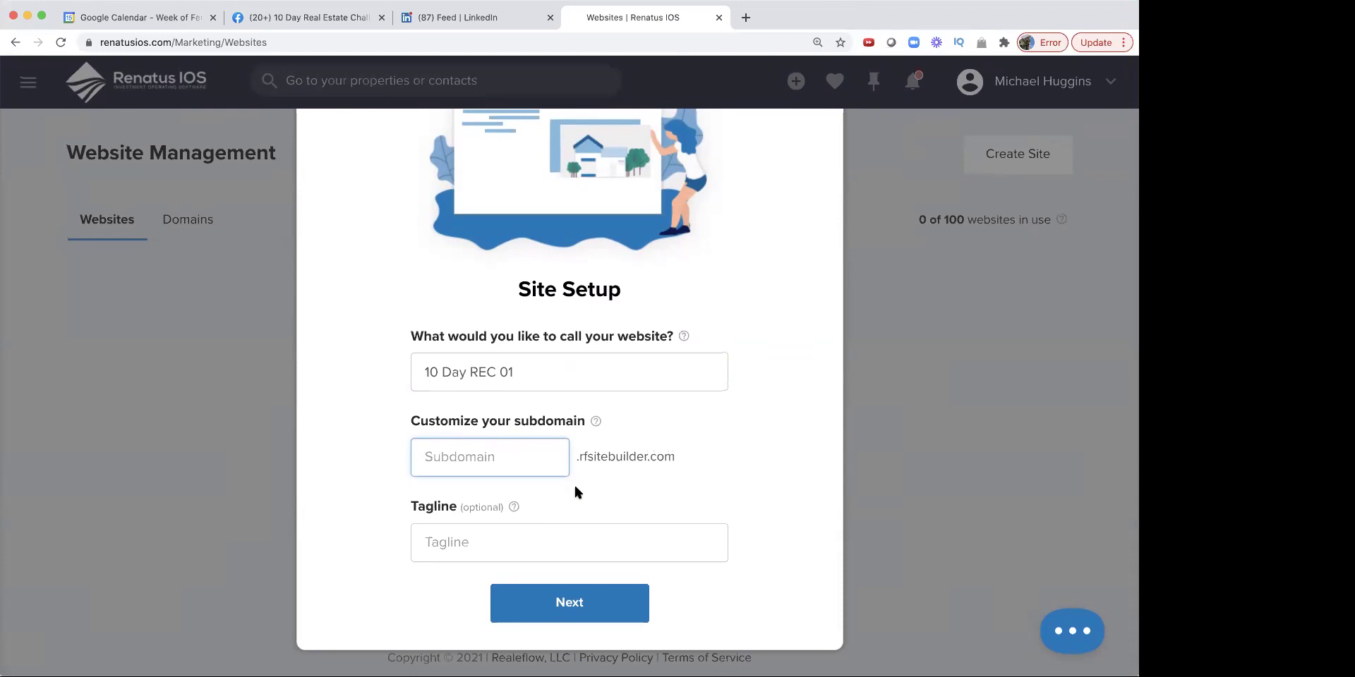
{"action": "type", "text": "10day"}
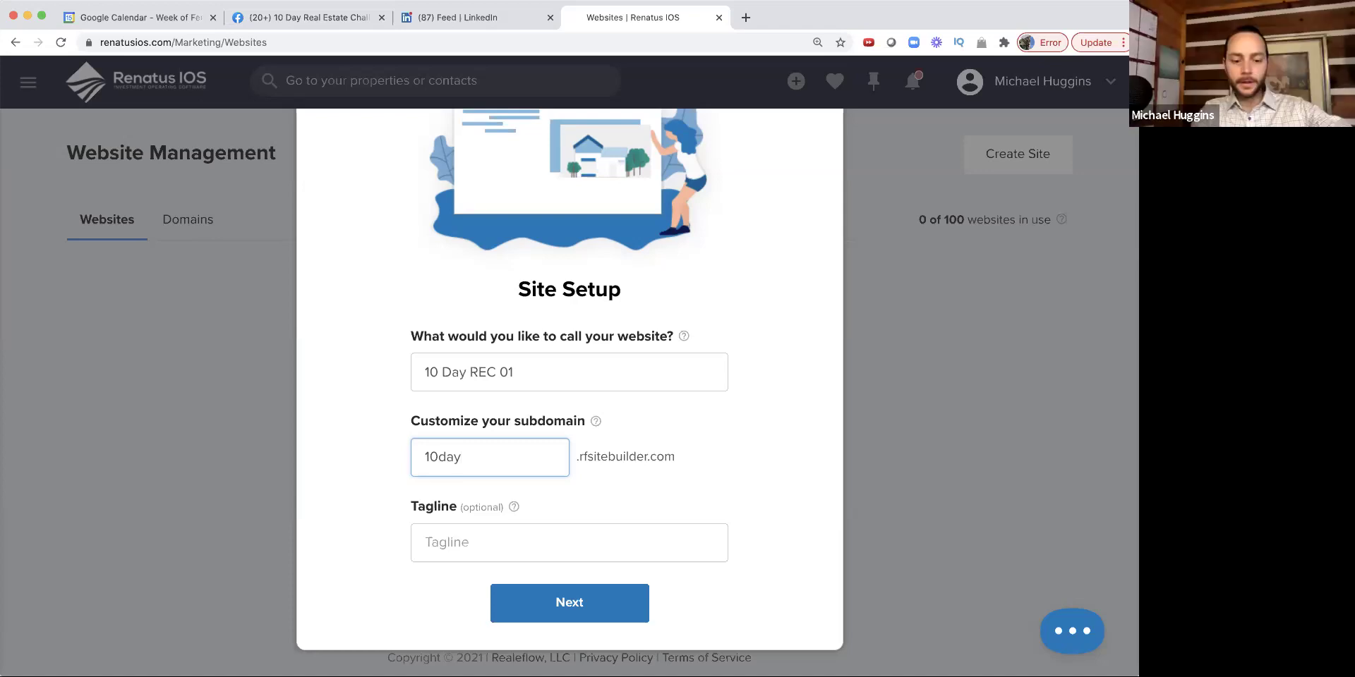
{"action": "type", "text": "rec01"}
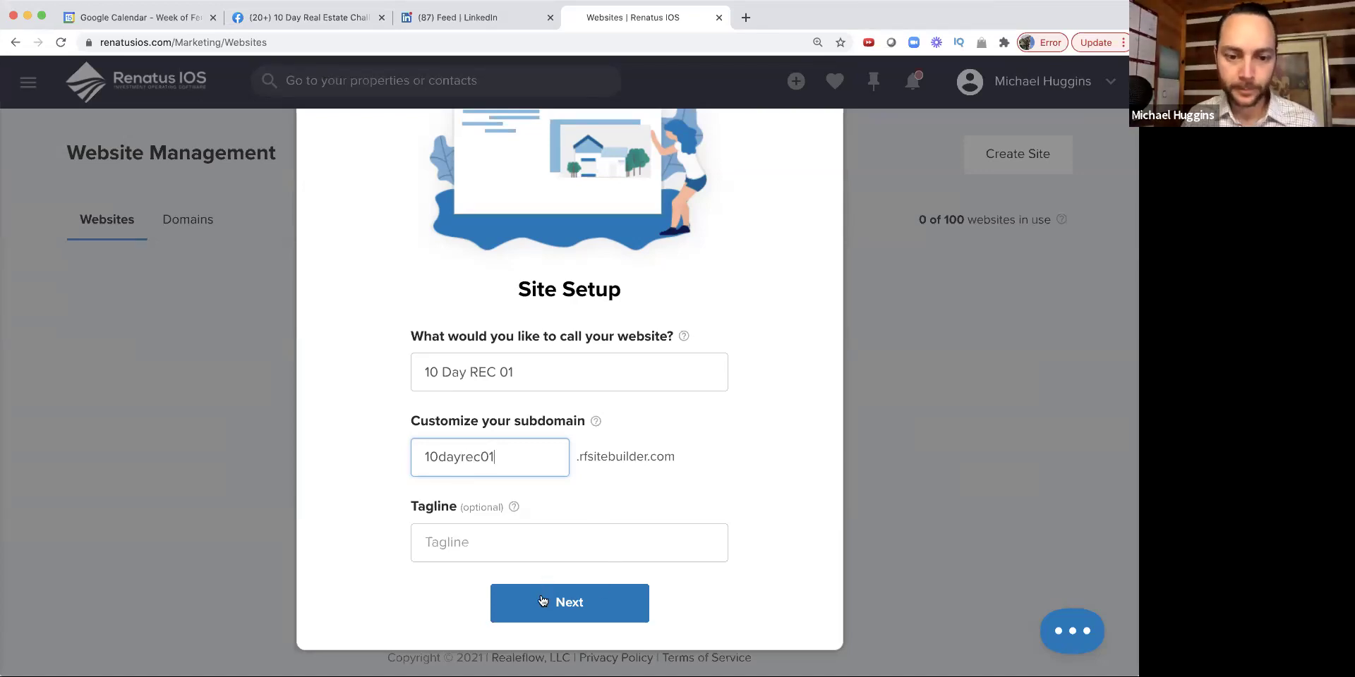
{"action": "left_click", "coordinate": [523, 554]}
{"action": "triple_click", "coordinate": [485, 372]}
{"action": "key", "text": "super+c"}
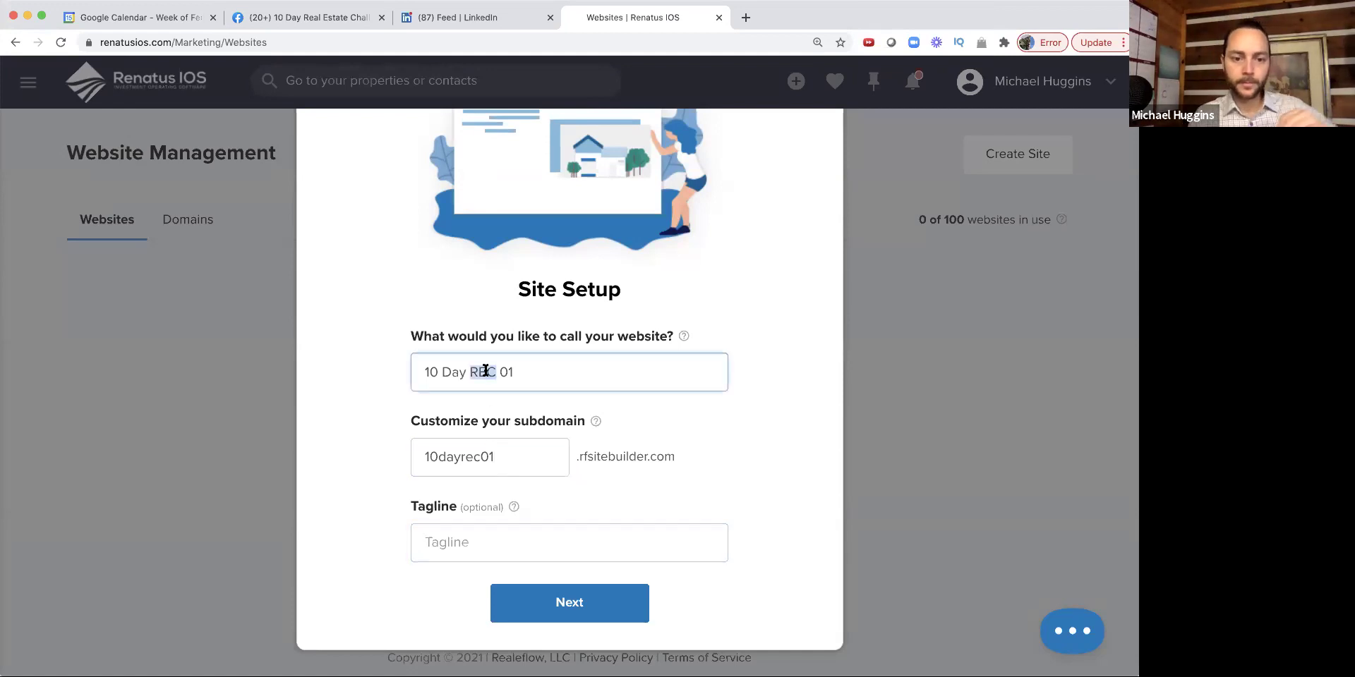
{"action": "left_click", "coordinate": [478, 556]}
{"action": "key", "text": "super+v"}
{"action": "left_click", "coordinate": [530, 597]}
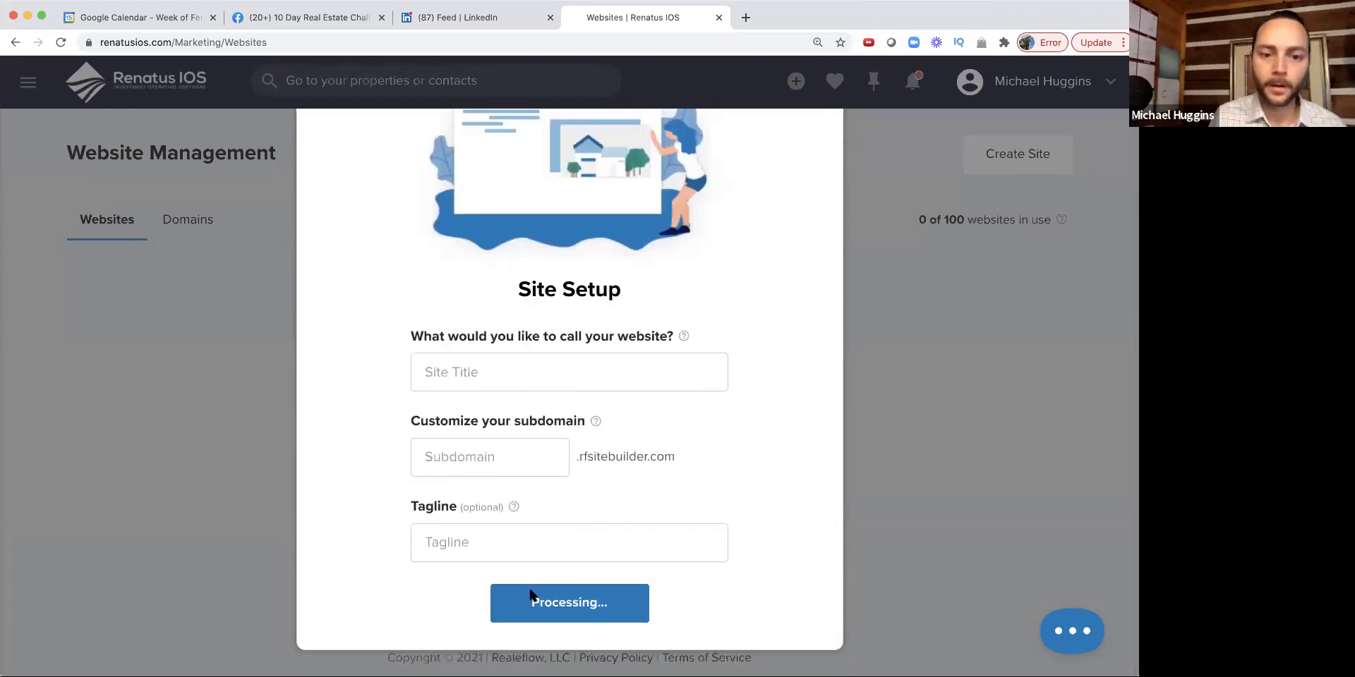
{"action": "left_click", "coordinate": [458, 377]}
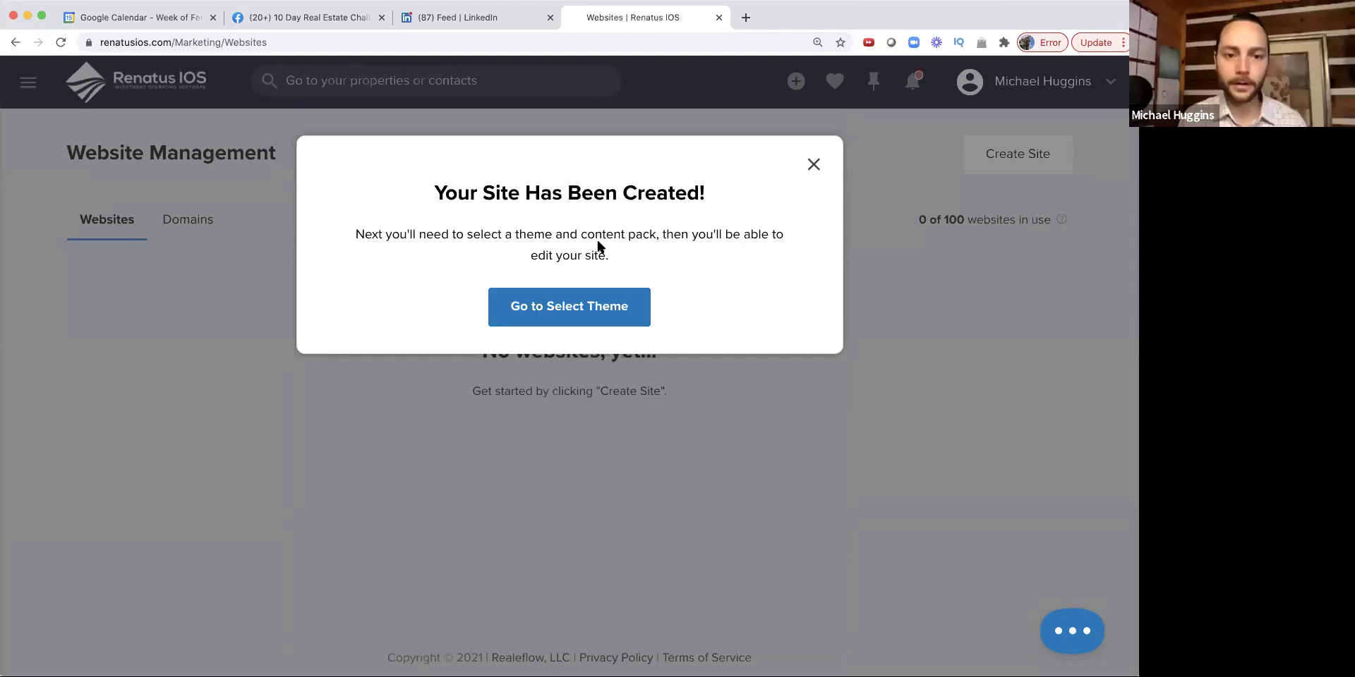
{"action": "left_click", "coordinate": [542, 311]}
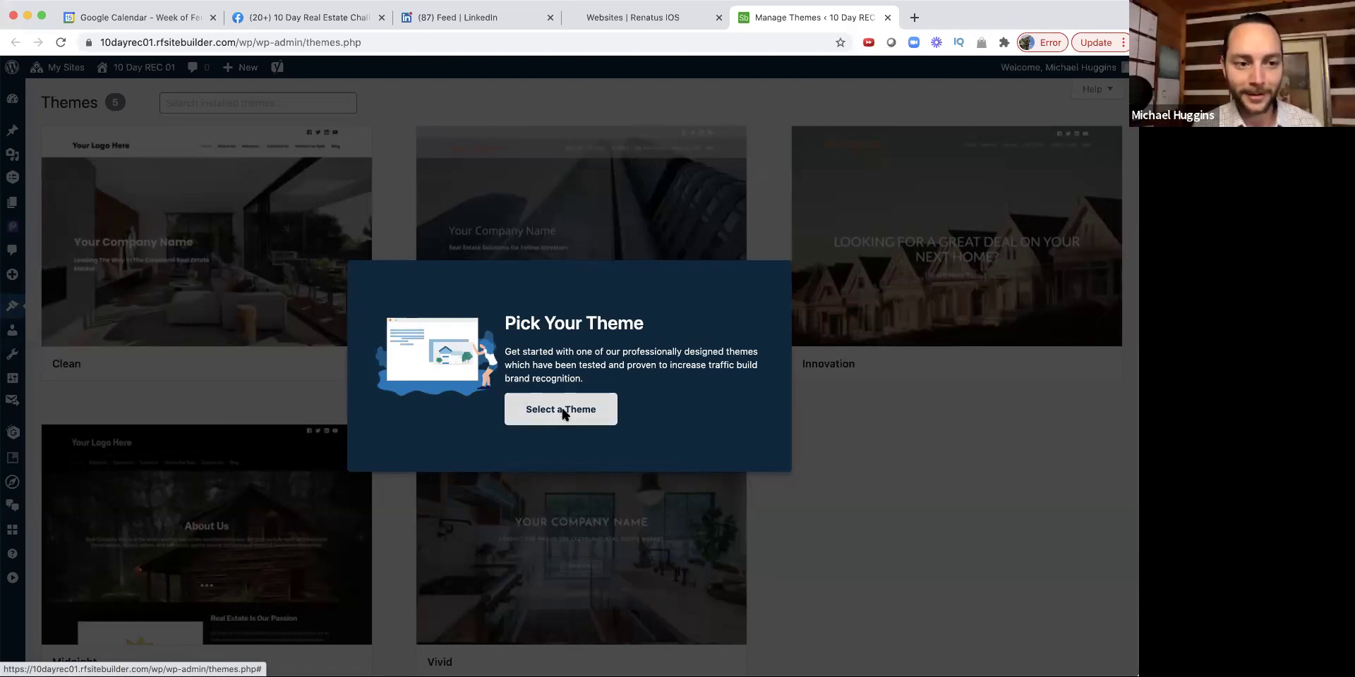
Step: Dismiss the Pick Your Theme prompt and browse the Clean, Executive, Innovation, Midnight and Vivid themes
{"action": "left_click", "coordinate": [533, 414]}
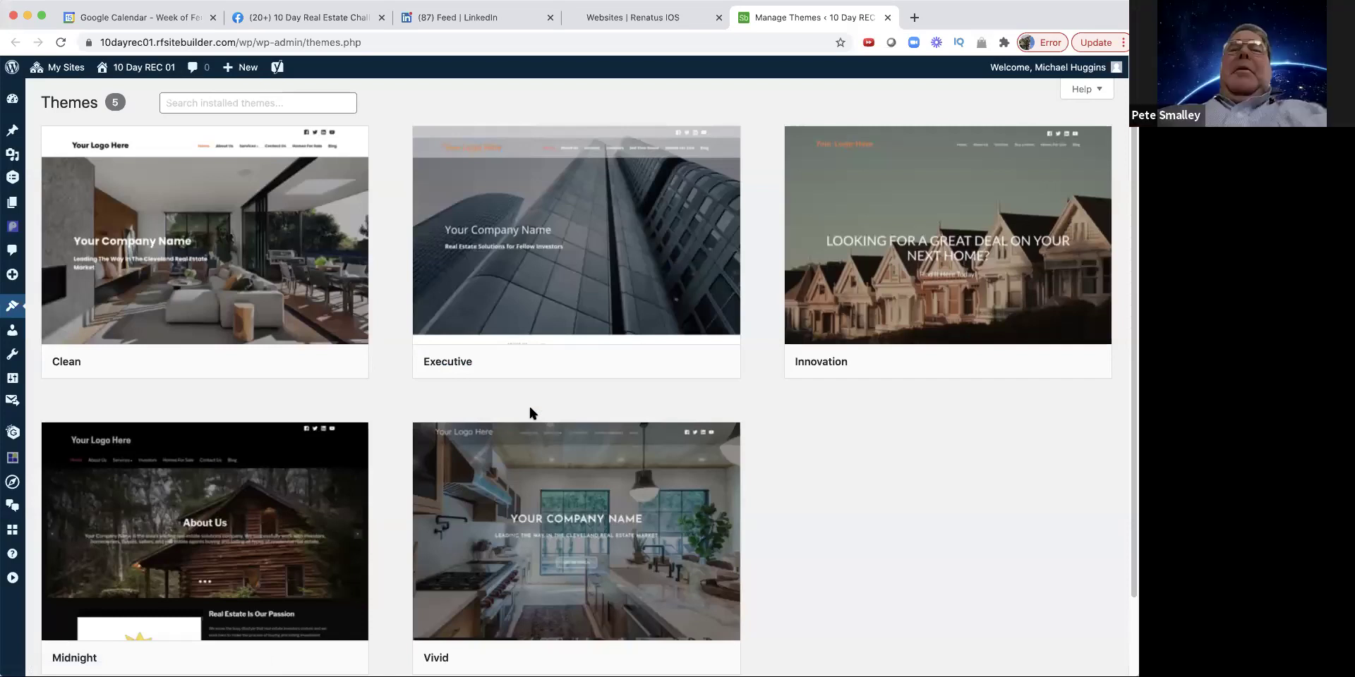
{"action": "scroll", "coordinate": [531, 412], "scroll_direction": "down", "scroll_amount": 2}
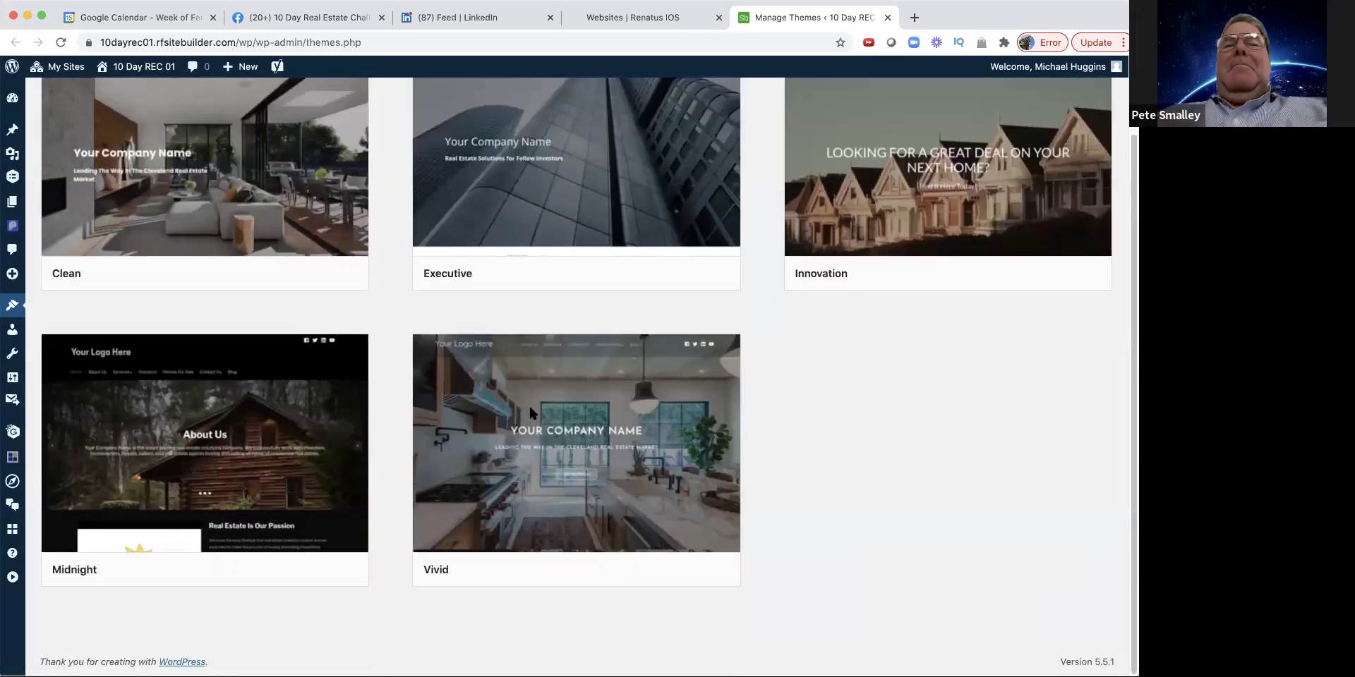
{"action": "scroll", "coordinate": [531, 412], "scroll_direction": "up", "scroll_amount": 2}
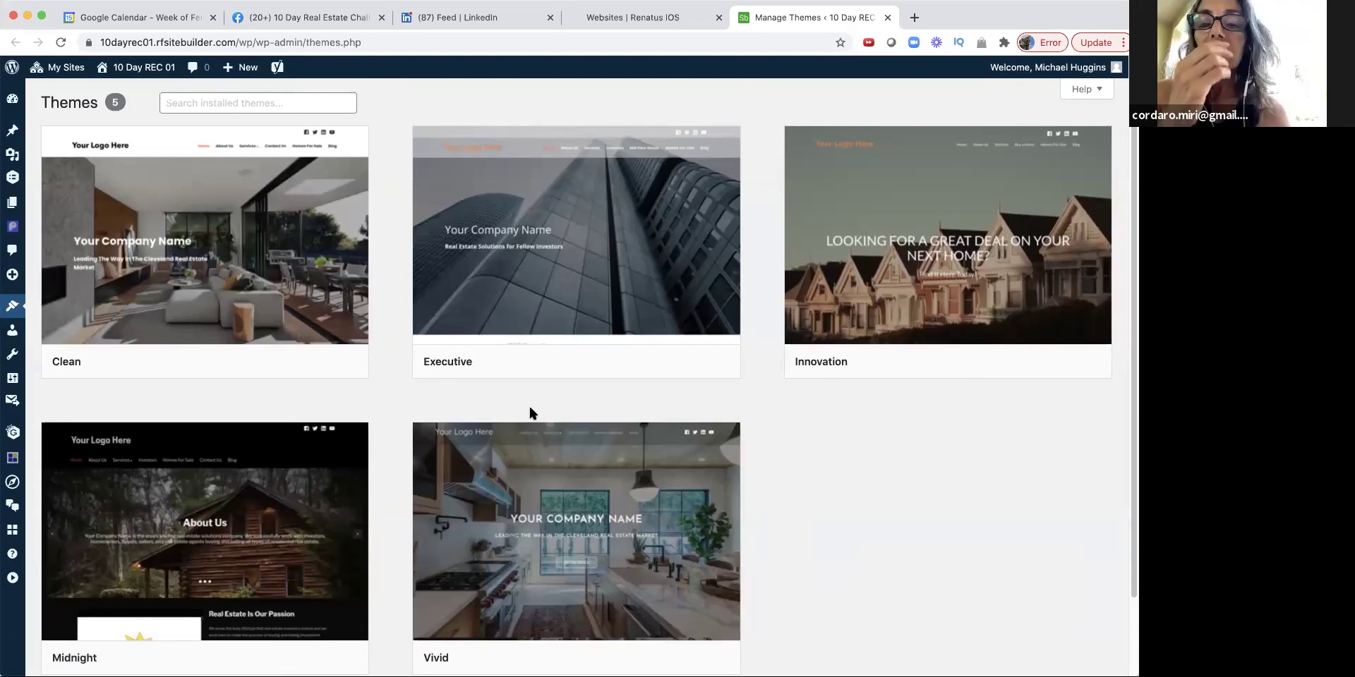
{"action": "scroll", "coordinate": [530, 410], "scroll_direction": "down", "scroll_amount": 2}
{"action": "scroll", "coordinate": [530, 410], "scroll_direction": "up", "scroll_amount": 1}
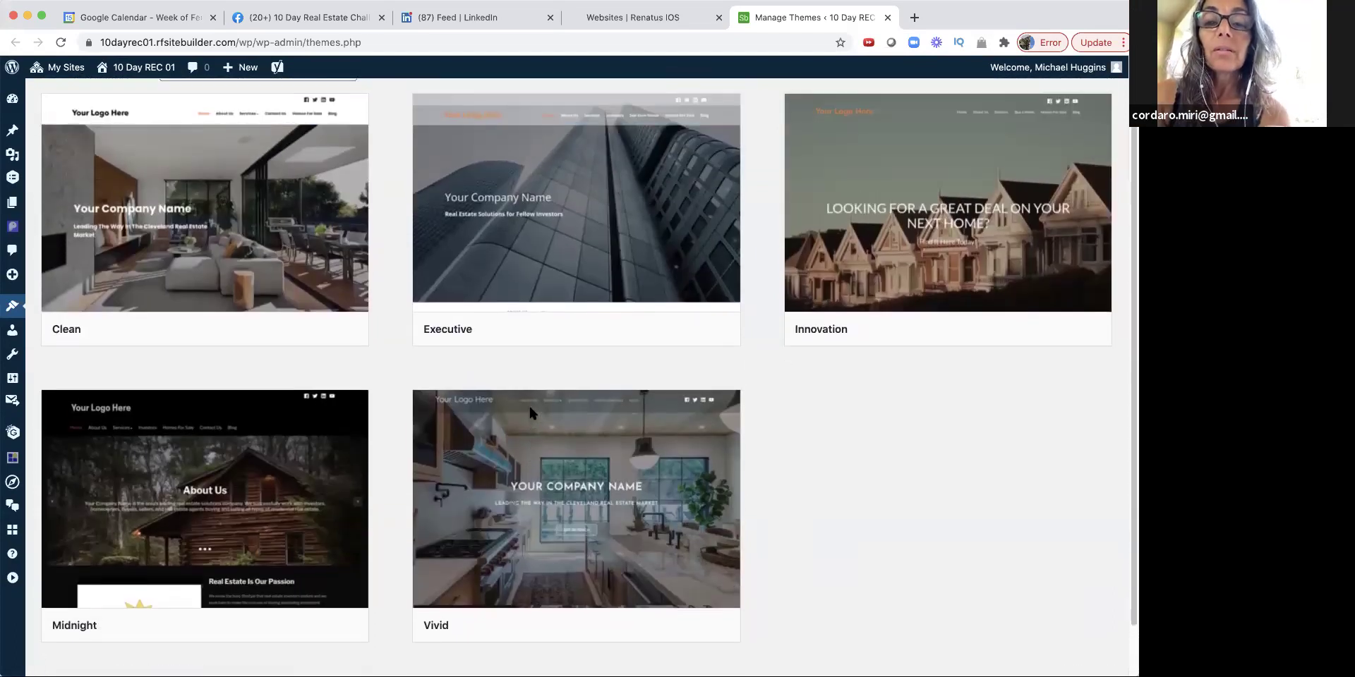
{"action": "mouse_move", "coordinate": [533, 414]}
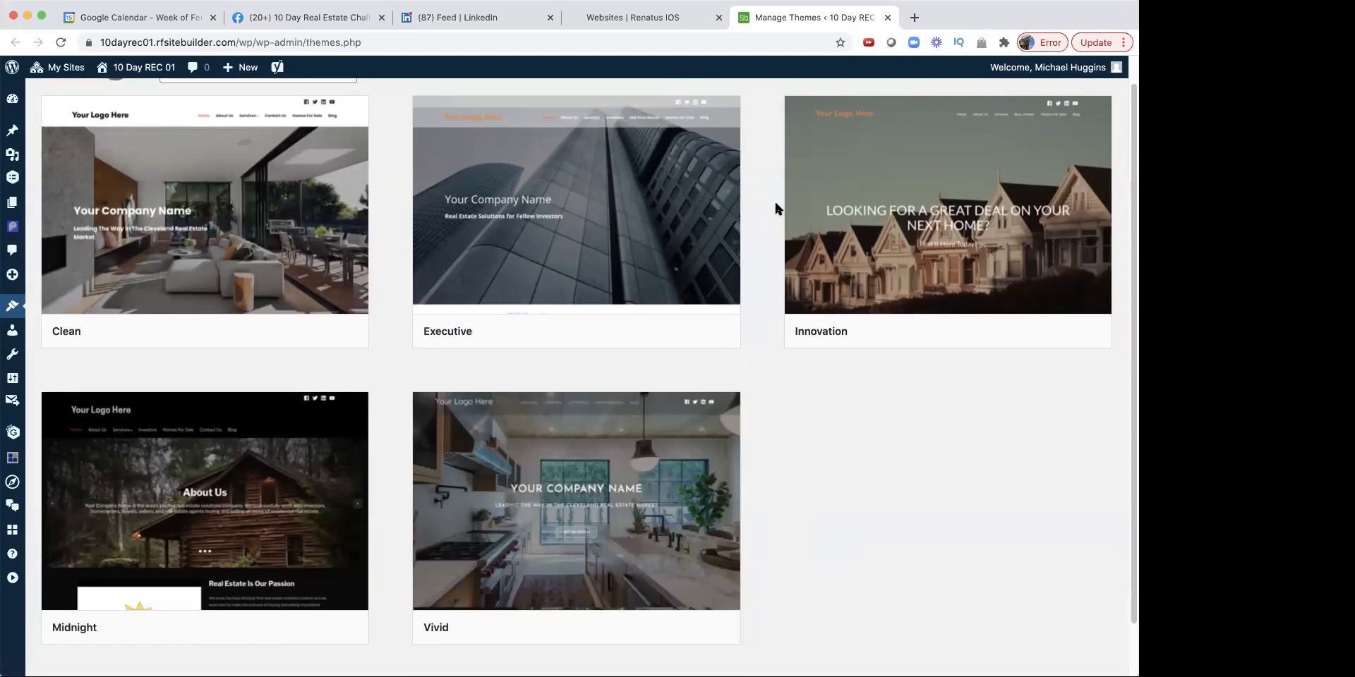
{"action": "mouse_move", "coordinate": [799, 287]}
{"action": "left_click", "coordinate": [13, 180]}
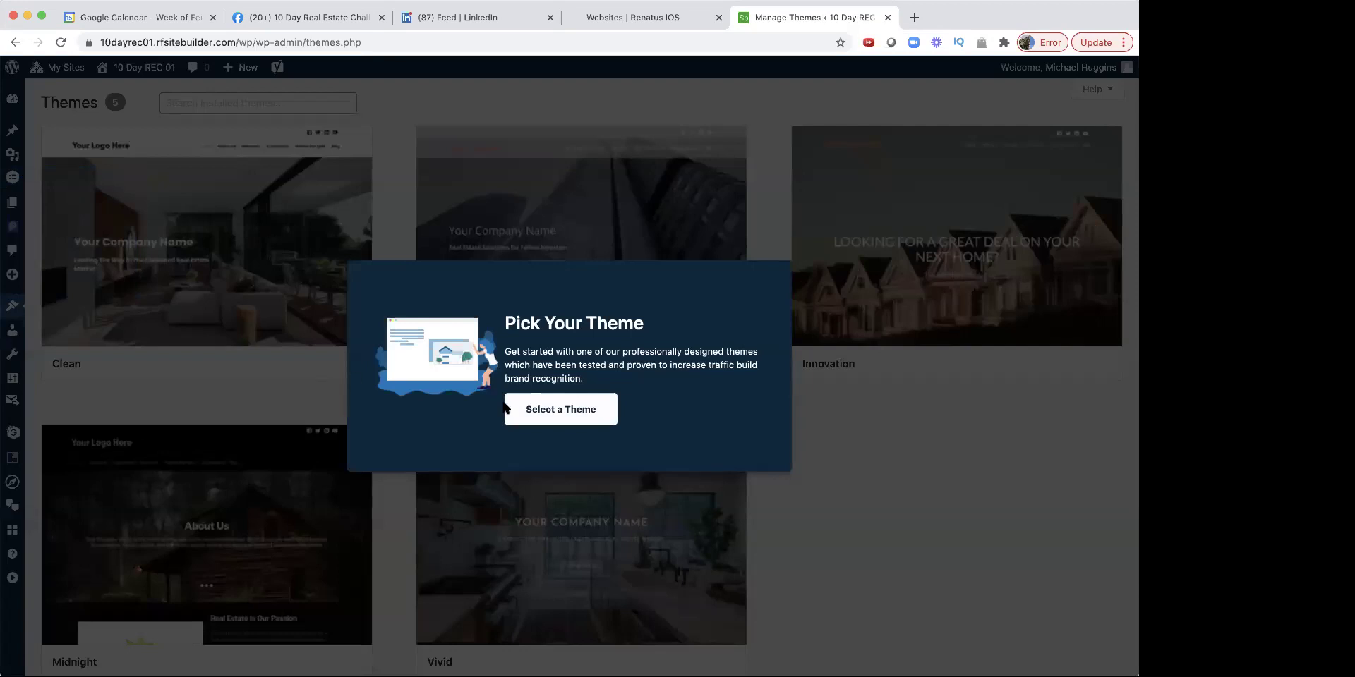
{"action": "left_click", "coordinate": [573, 413]}
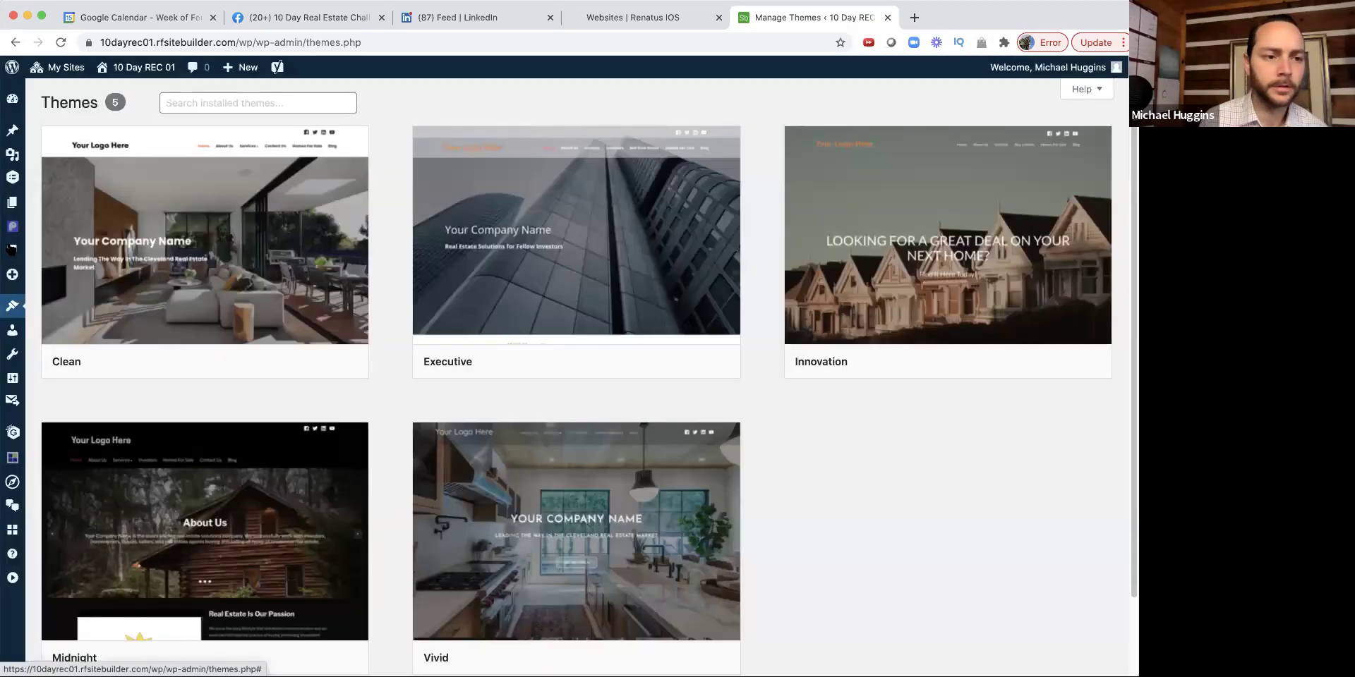
Step: Open the Innovation theme's details and activate it for the site
{"action": "mouse_move", "coordinate": [13, 178]}
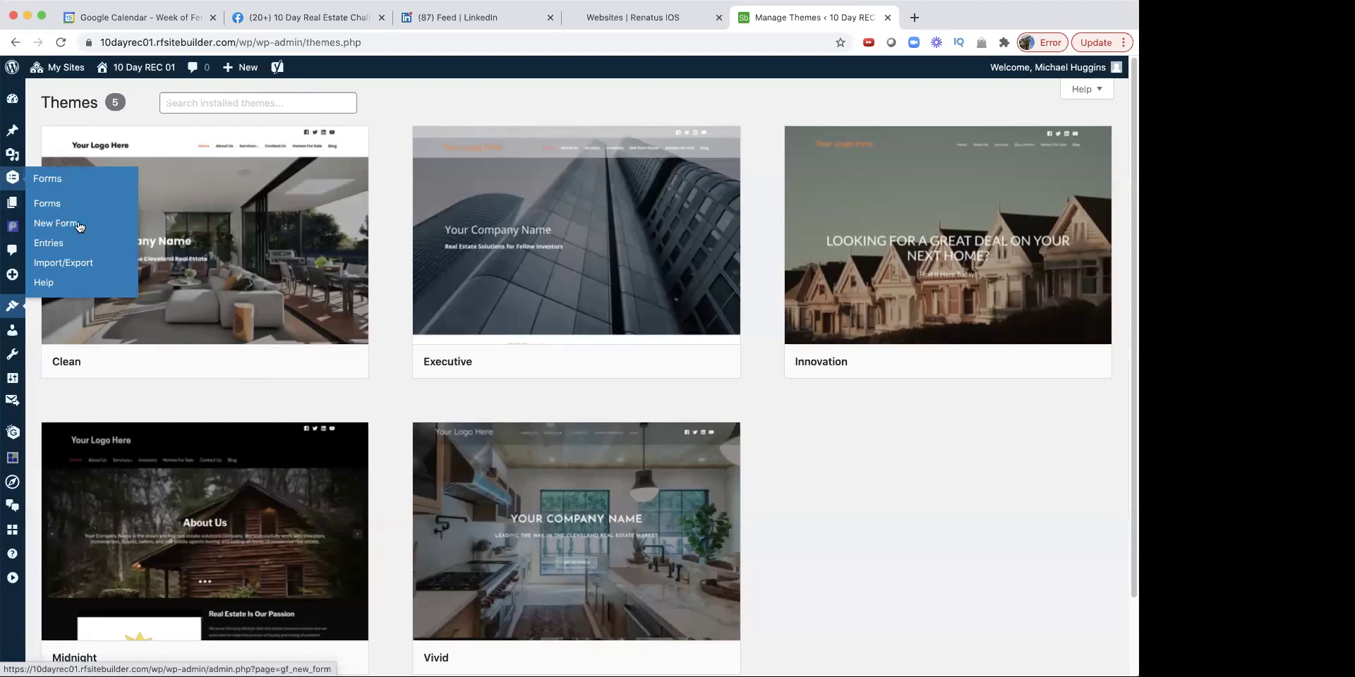
{"action": "mouse_move", "coordinate": [948, 353]}
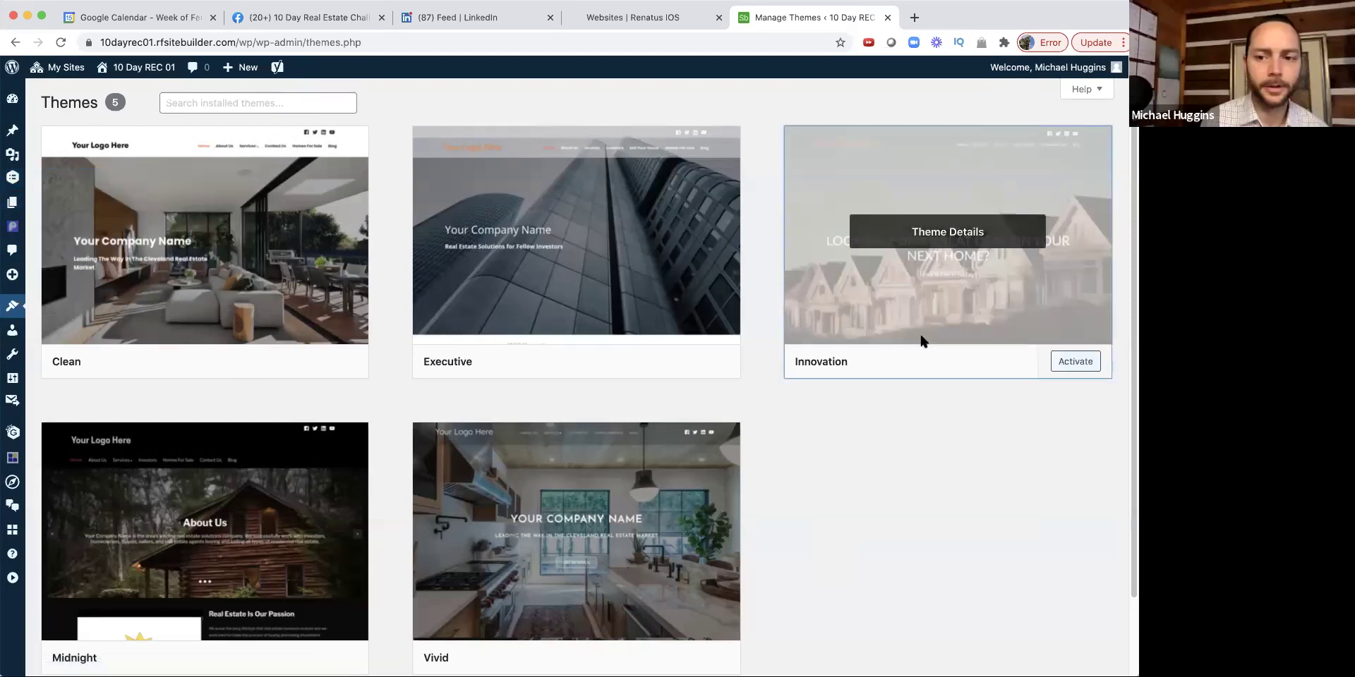
{"action": "left_click", "coordinate": [921, 340]}
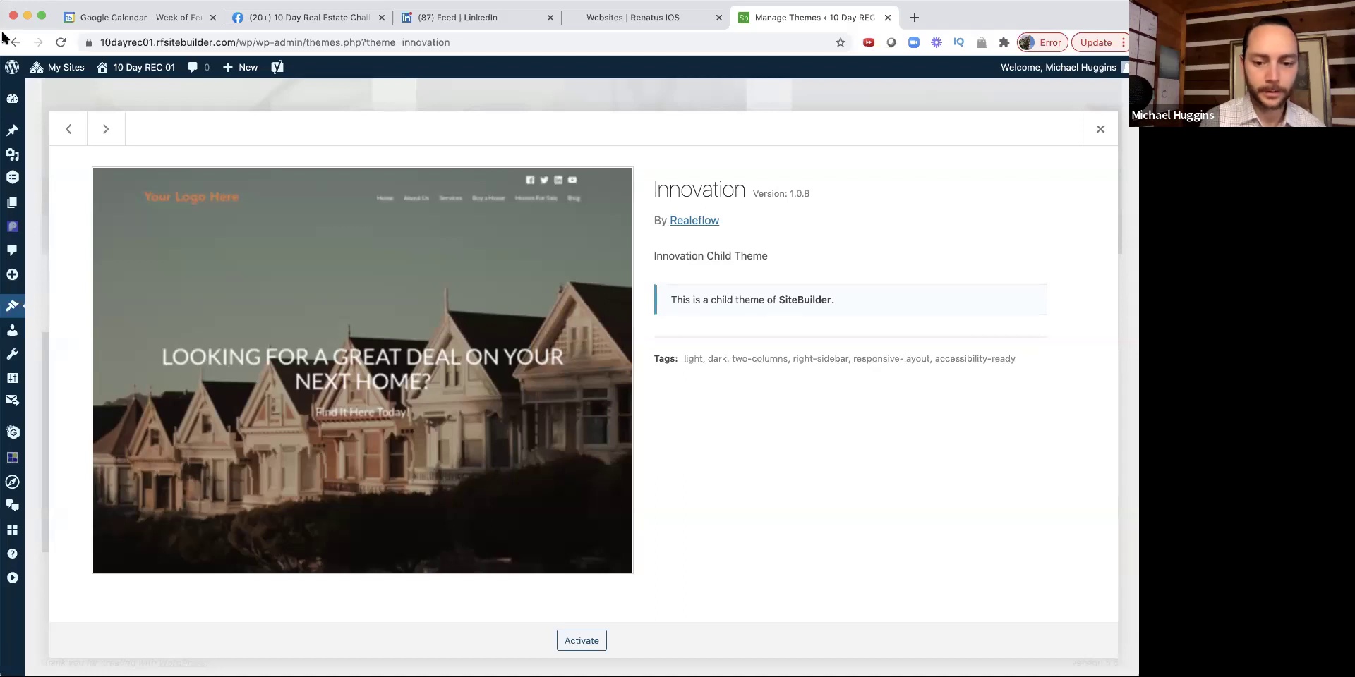
{"action": "left_click", "coordinate": [576, 642]}
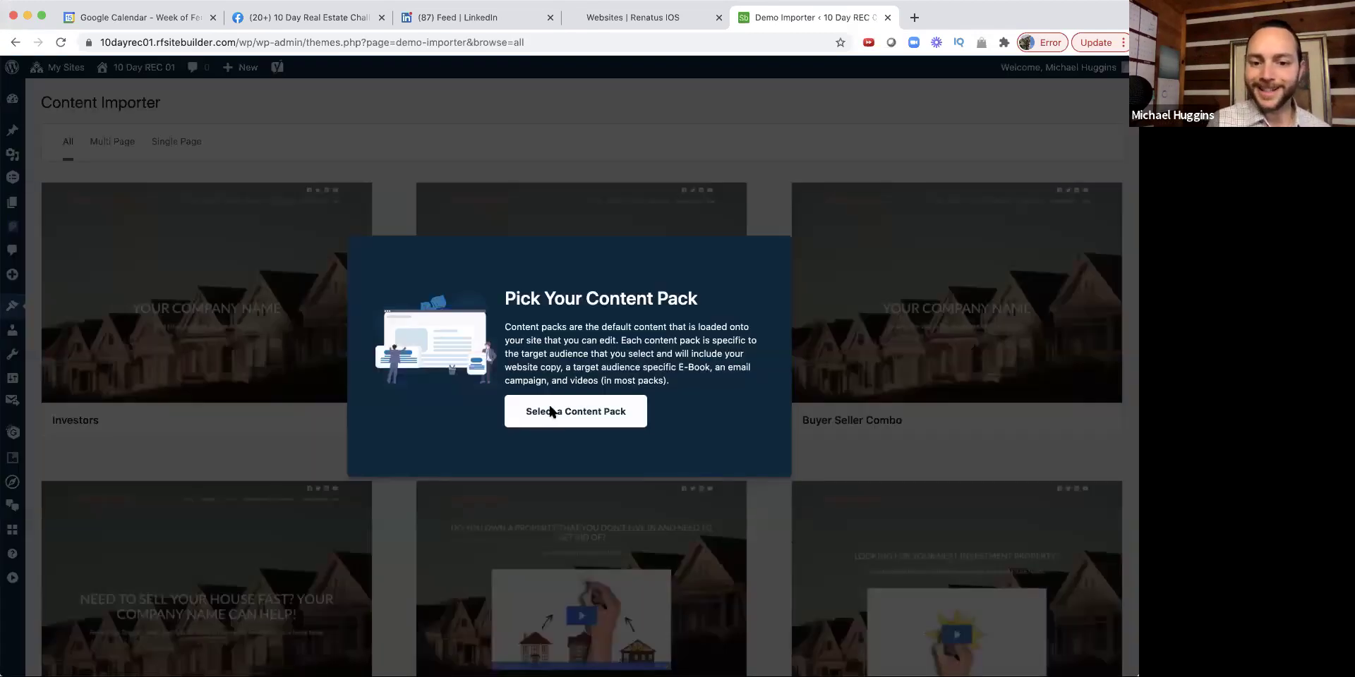
Step: Dismiss the content pack prompt and scroll through the available content packs
{"action": "left_click", "coordinate": [550, 412]}
{"action": "scroll", "coordinate": [551, 413], "scroll_direction": "down", "scroll_amount": 2}
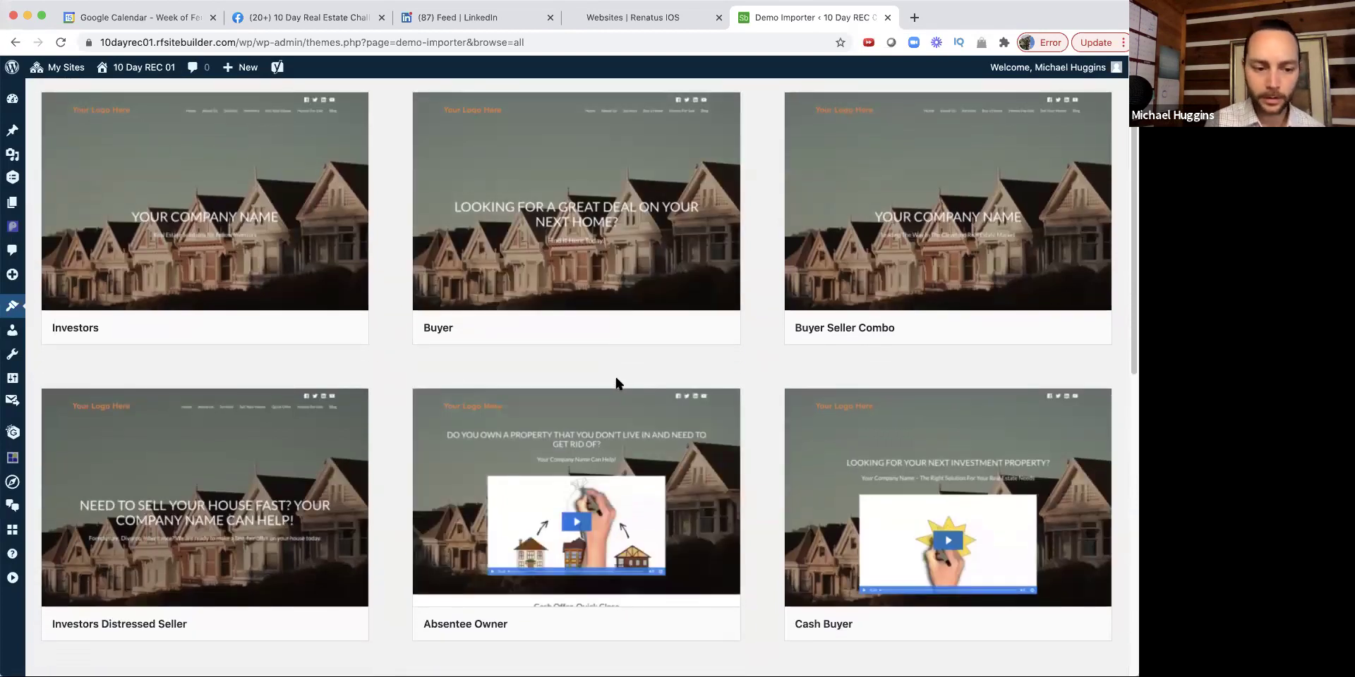
{"action": "scroll", "coordinate": [396, 423], "scroll_direction": "down", "scroll_amount": 3}
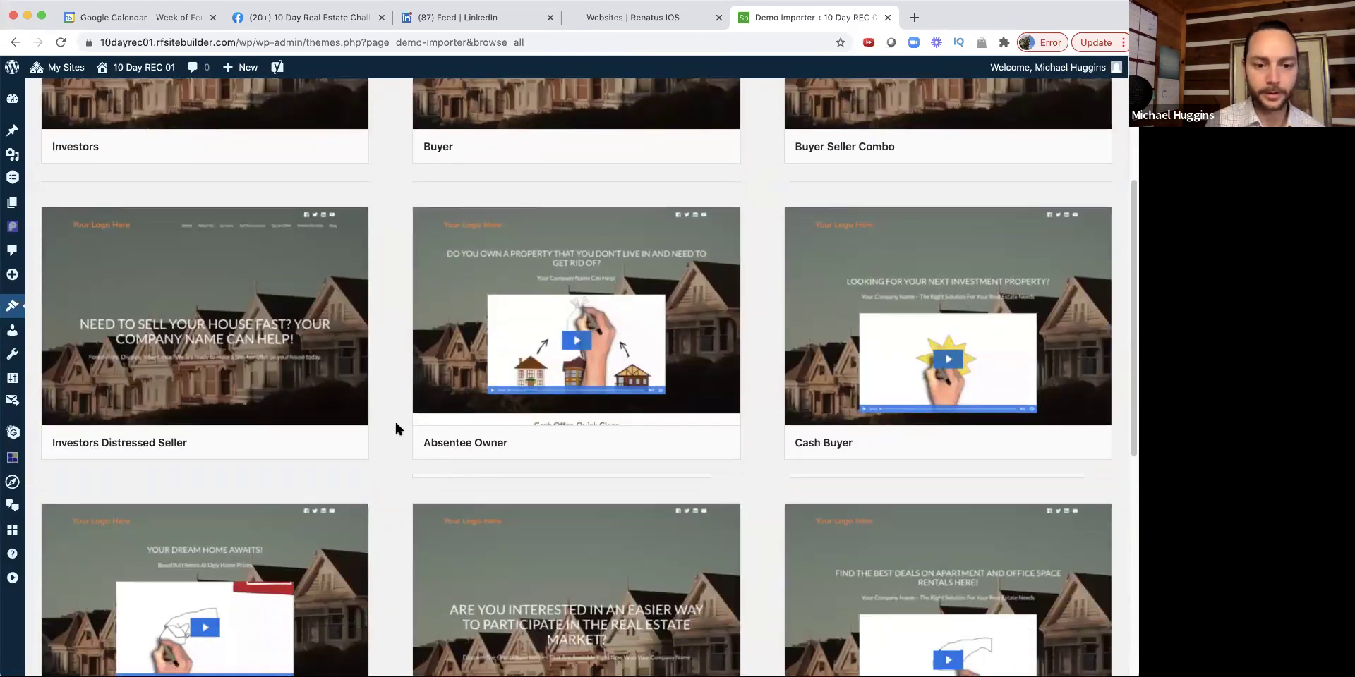
{"action": "scroll", "coordinate": [396, 424], "scroll_direction": "down", "scroll_amount": 3}
{"action": "scroll", "coordinate": [395, 425], "scroll_direction": "down", "scroll_amount": 1}
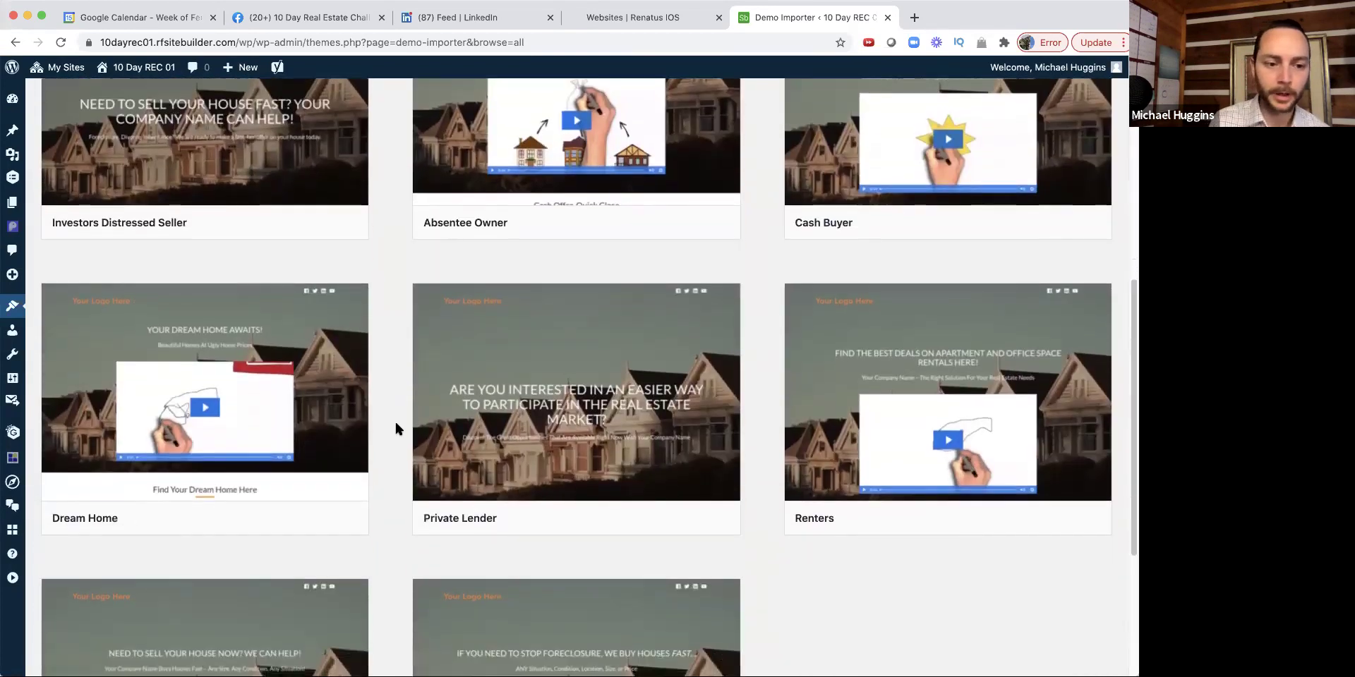
{"action": "scroll", "coordinate": [396, 426], "scroll_direction": "down", "scroll_amount": 2}
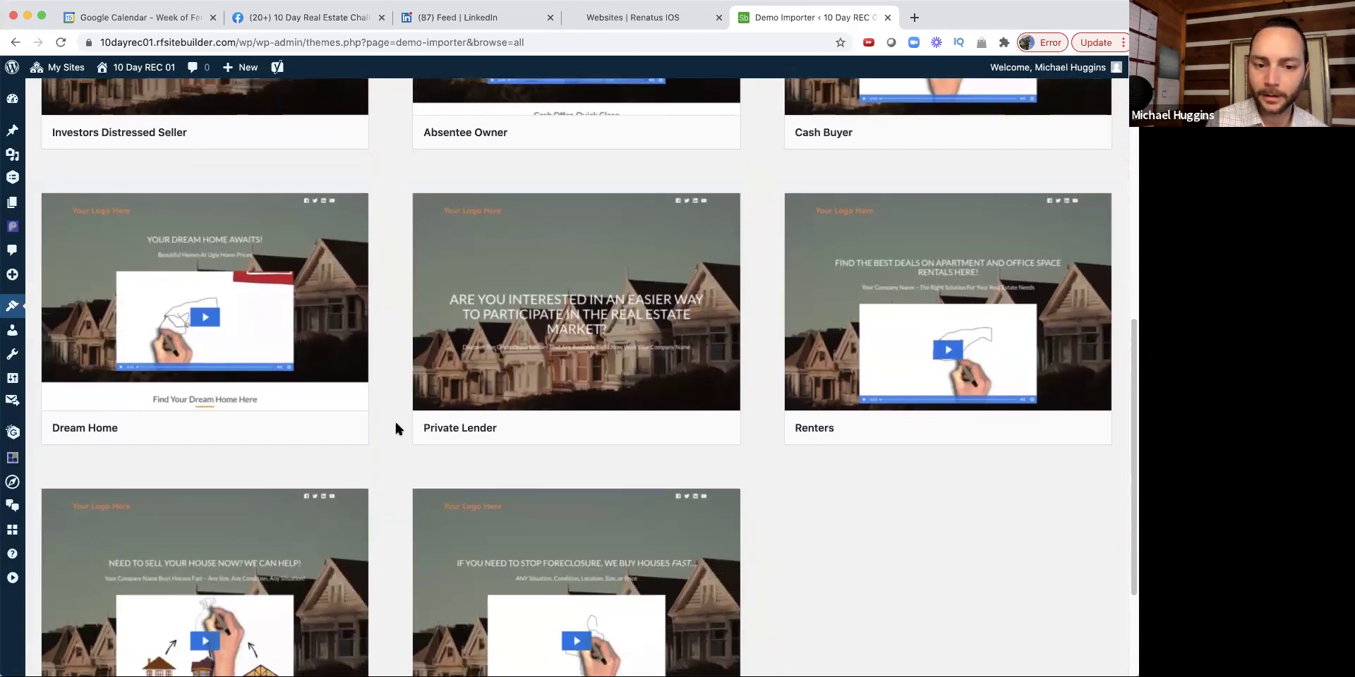
{"action": "scroll", "coordinate": [396, 425], "scroll_direction": "down", "scroll_amount": 2}
{"action": "scroll", "coordinate": [395, 423], "scroll_direction": "down", "scroll_amount": 1}
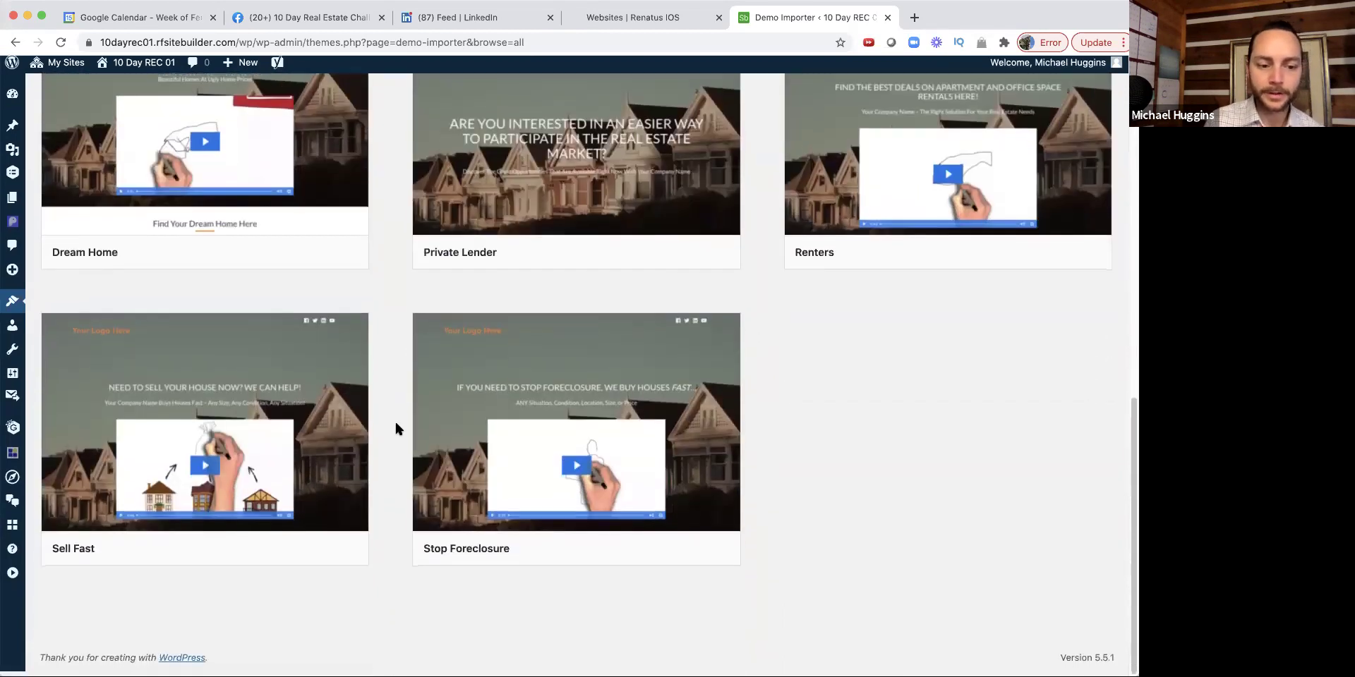
{"action": "scroll", "coordinate": [395, 423], "scroll_direction": "up", "scroll_amount": 10}
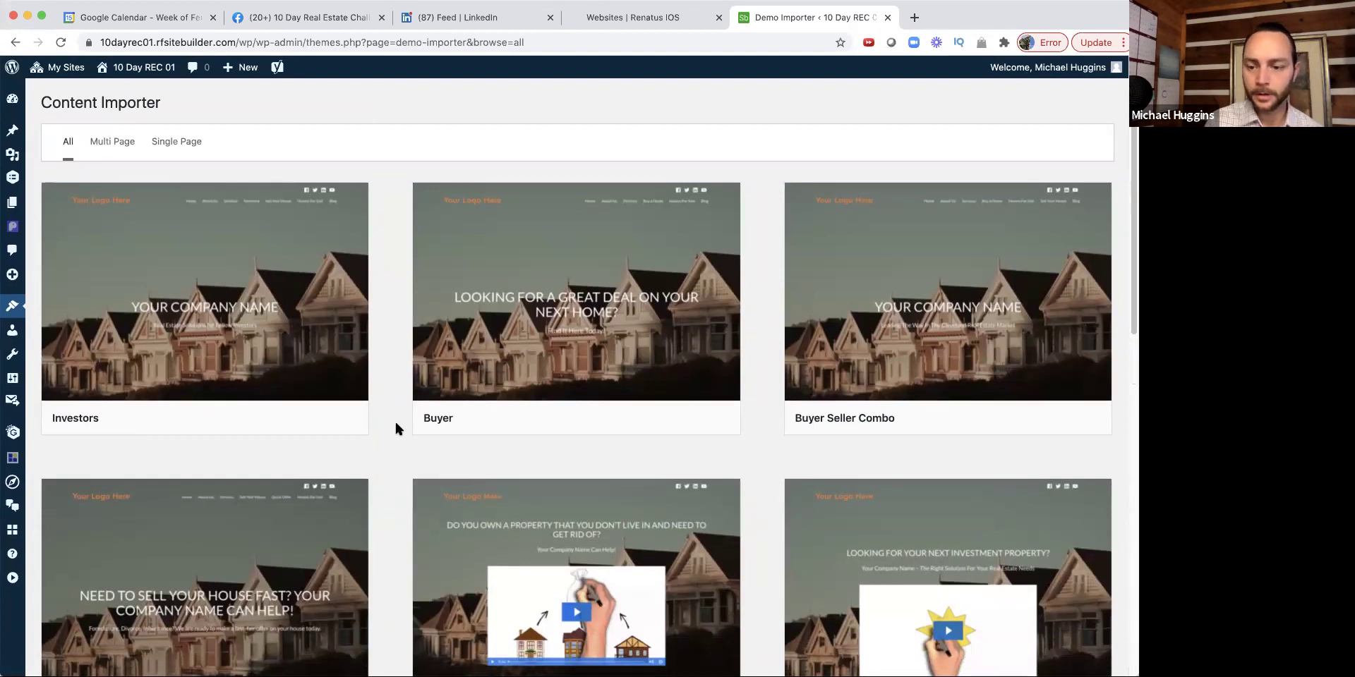
{"action": "scroll", "coordinate": [395, 423], "scroll_direction": "down", "scroll_amount": 3}
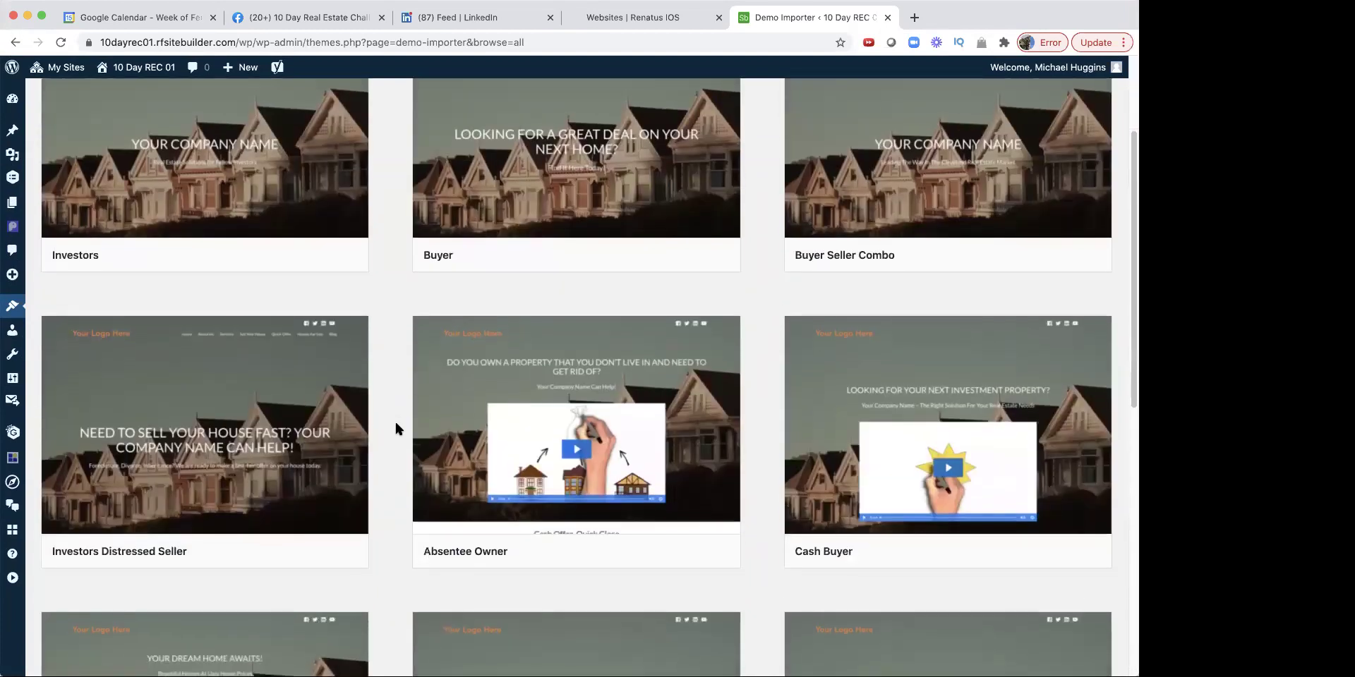
{"action": "scroll", "coordinate": [396, 423], "scroll_direction": "up", "scroll_amount": 3}
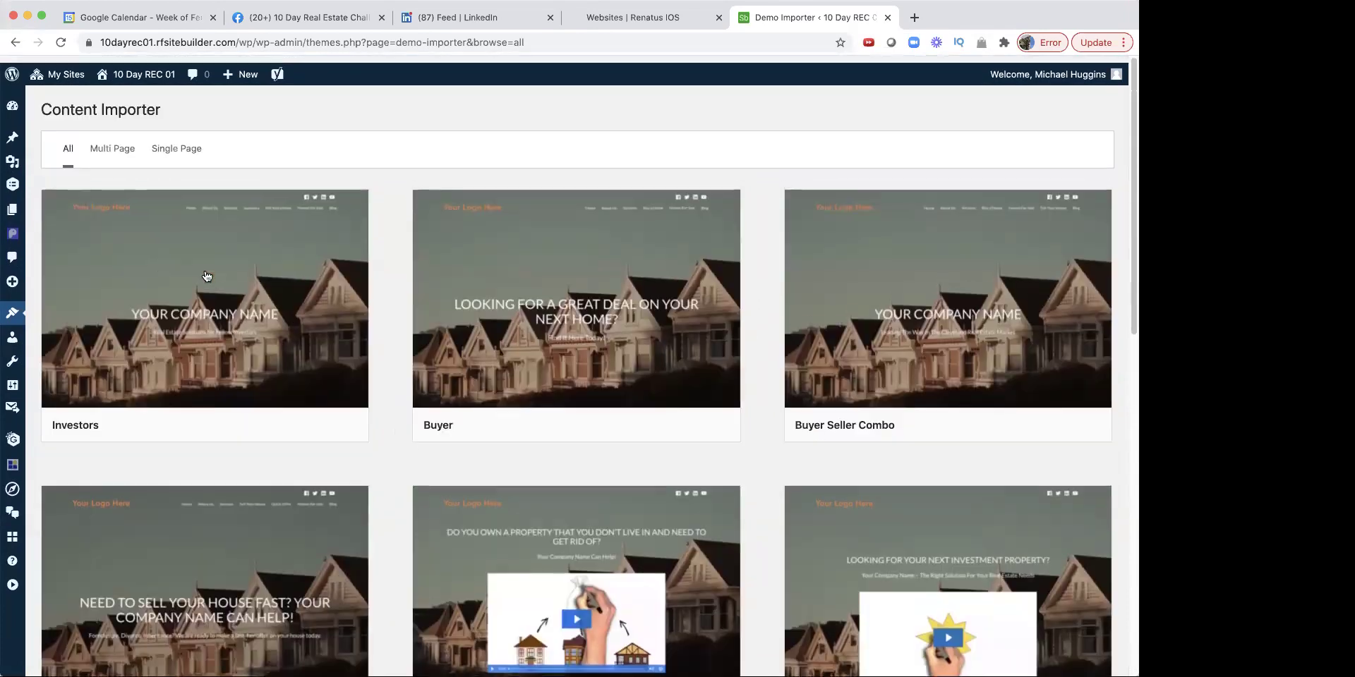
{"action": "mouse_move", "coordinate": [150, 285]}
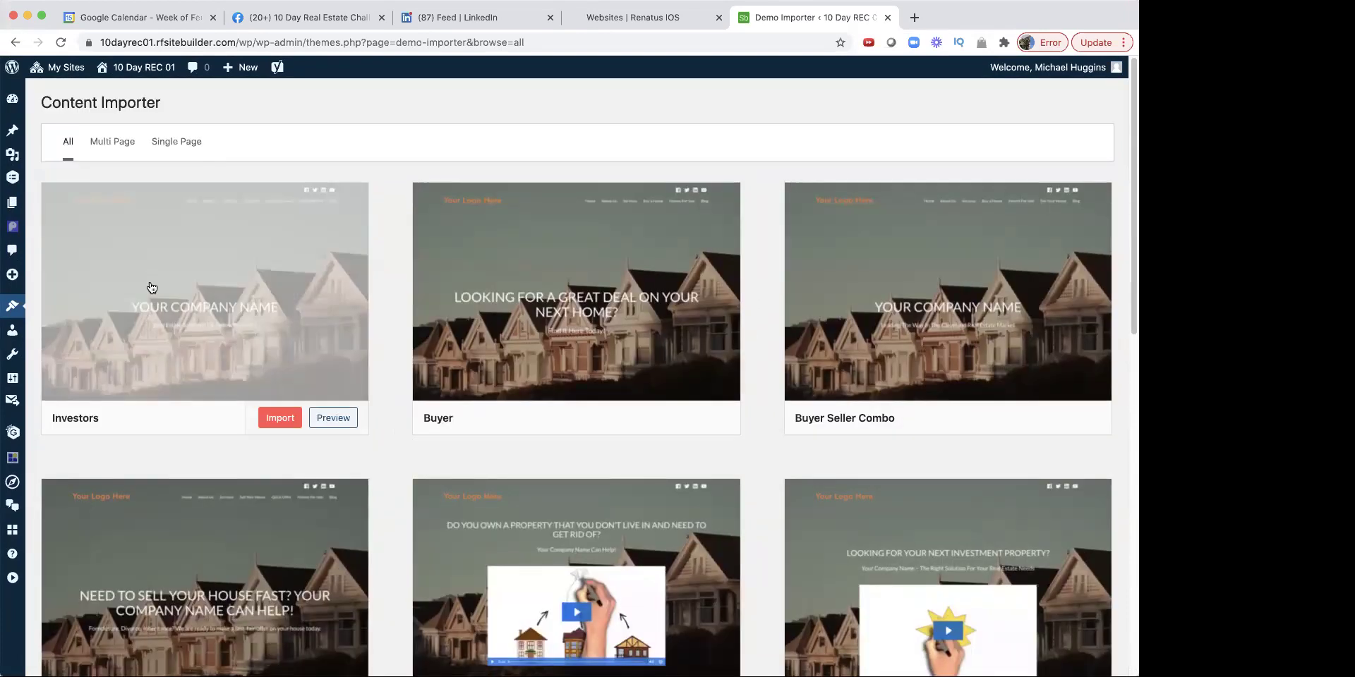
{"action": "scroll", "coordinate": [151, 287], "scroll_direction": "down", "scroll_amount": 10}
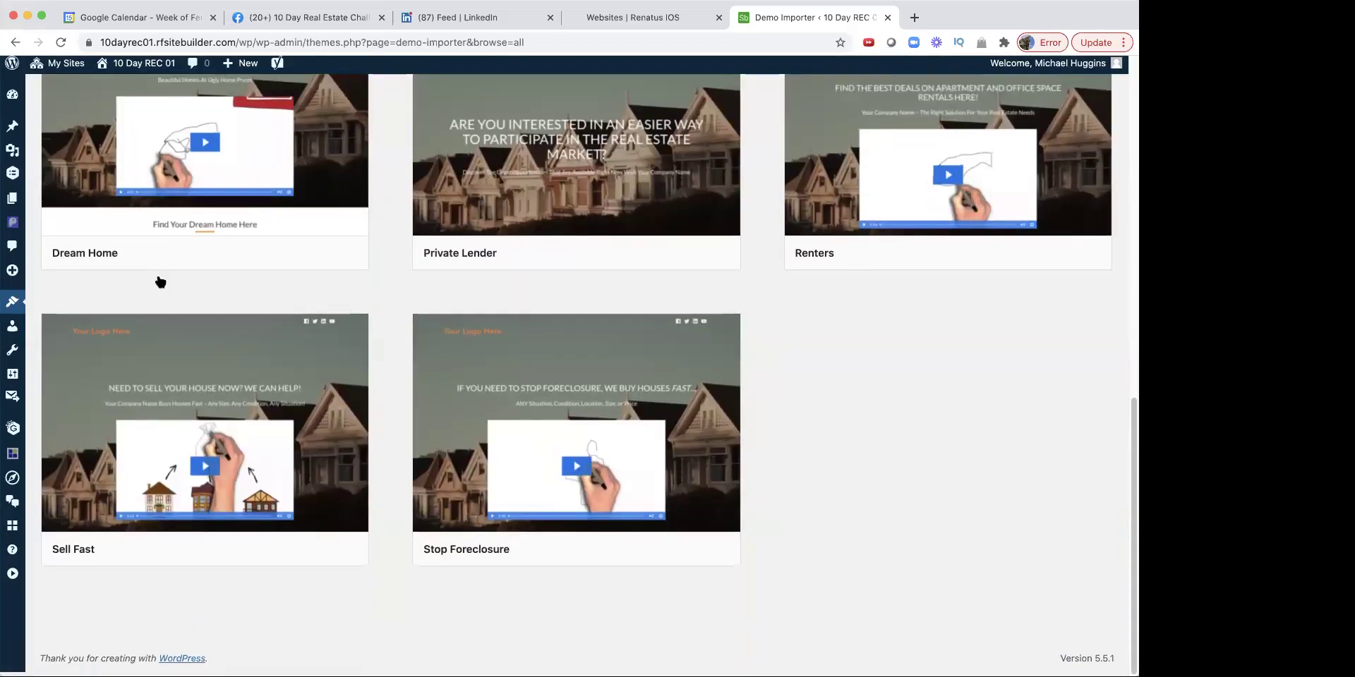
{"action": "scroll", "coordinate": [151, 287], "scroll_direction": "up", "scroll_amount": 10}
Step: Preview the Investors content pack demo site, then close it to return to the pack list
{"action": "left_click", "coordinate": [159, 294]}
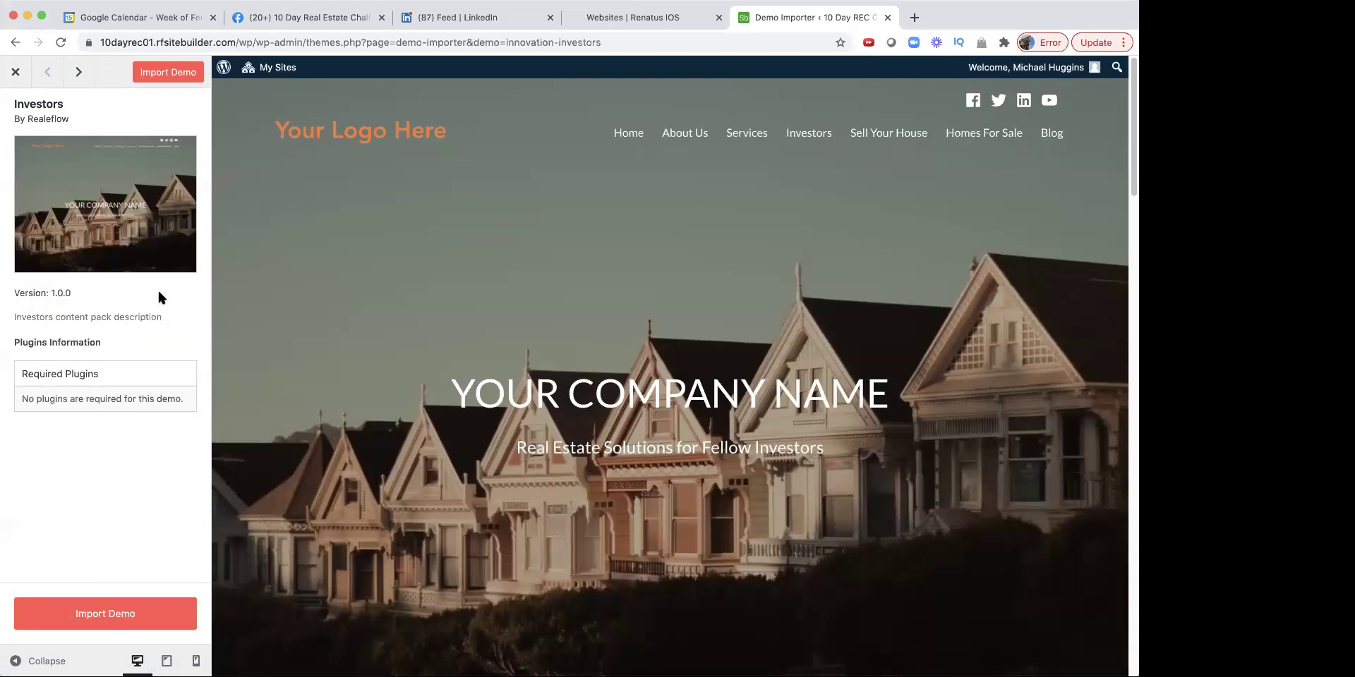
{"action": "scroll", "coordinate": [409, 475], "scroll_direction": "down", "scroll_amount": 8}
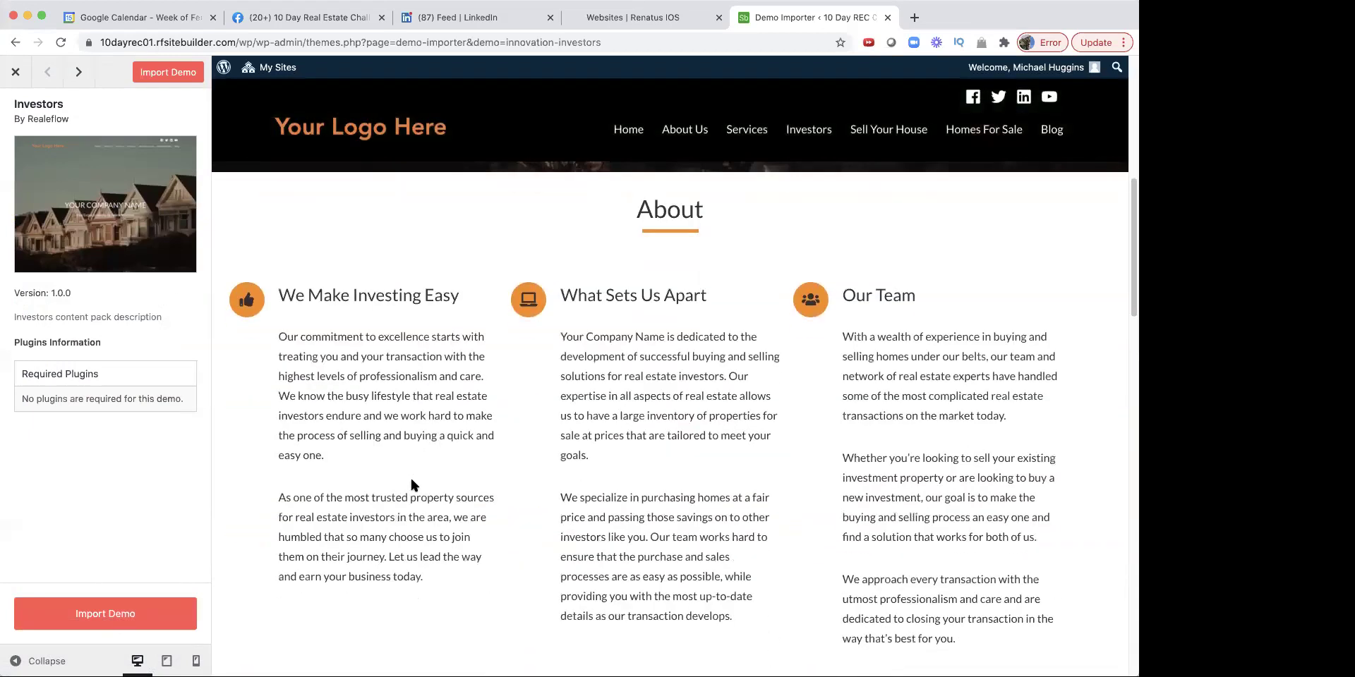
{"action": "scroll", "coordinate": [412, 481], "scroll_direction": "down", "scroll_amount": 12}
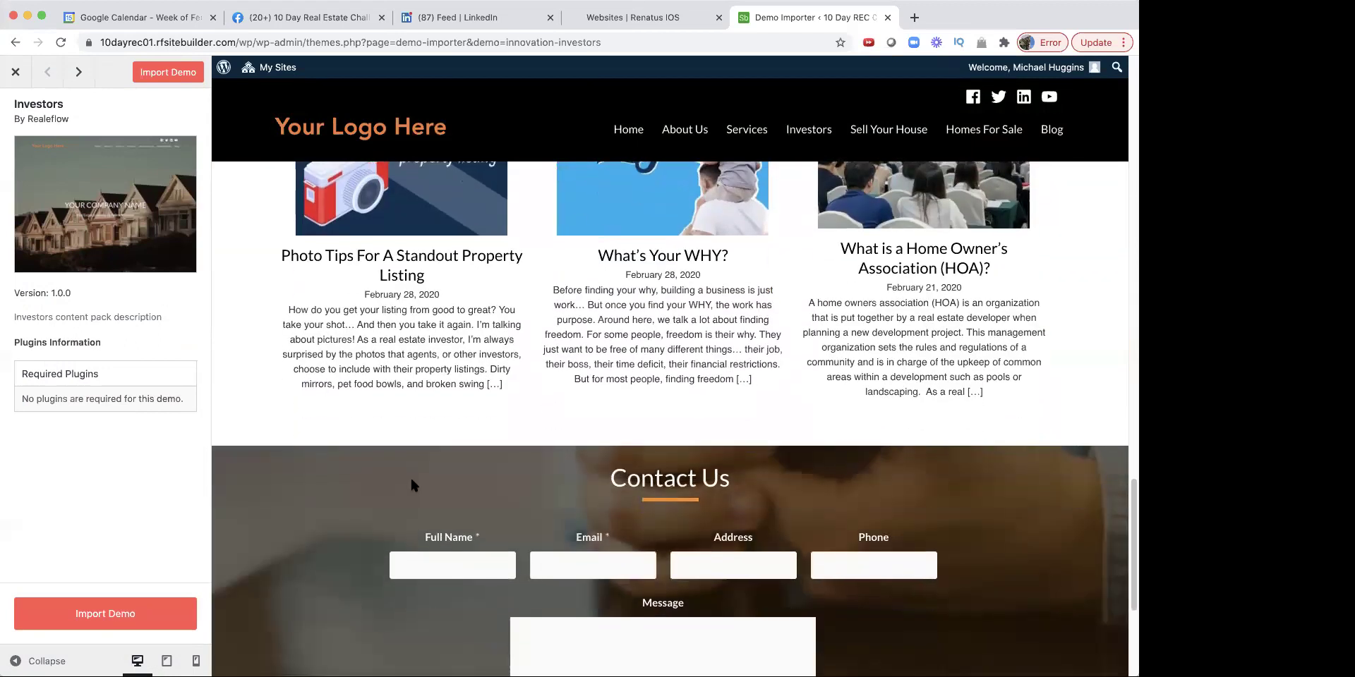
{"action": "scroll", "coordinate": [411, 477], "scroll_direction": "up", "scroll_amount": 6}
{"action": "scroll", "coordinate": [409, 476], "scroll_direction": "up", "scroll_amount": 8}
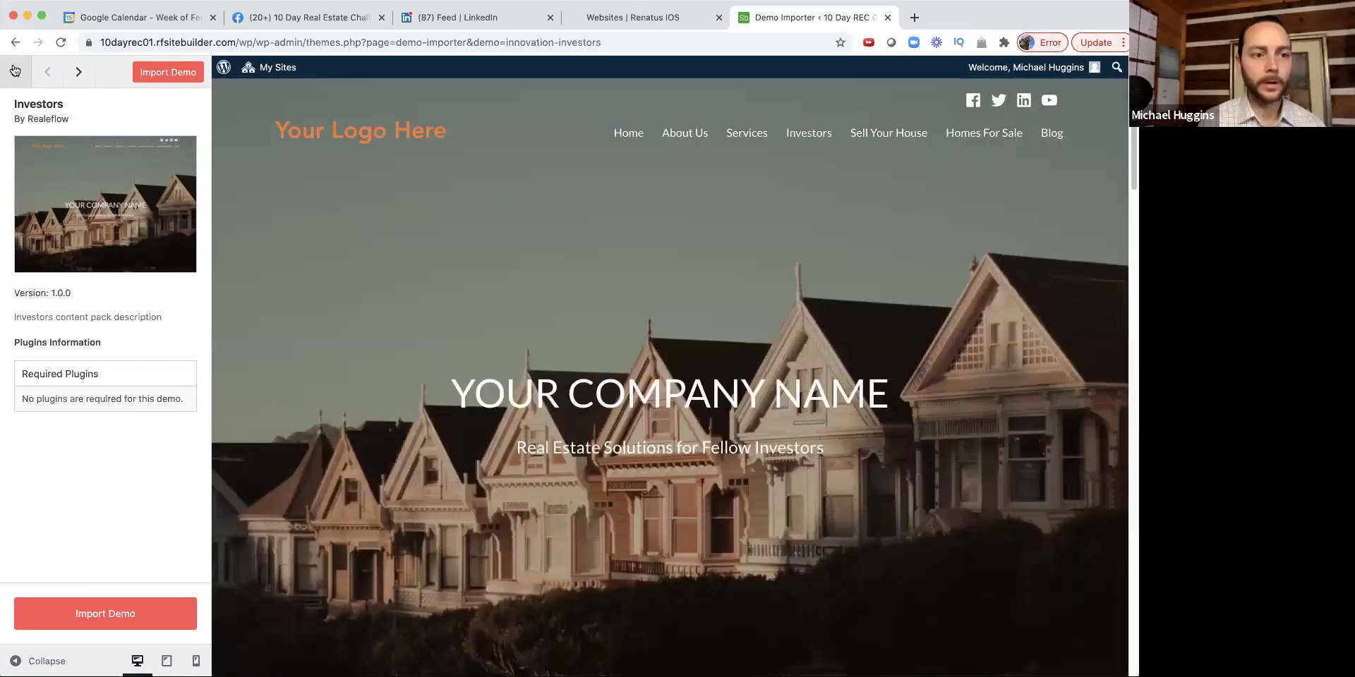
{"action": "left_click", "coordinate": [14, 69]}
{"action": "mouse_move", "coordinate": [14, 179]}
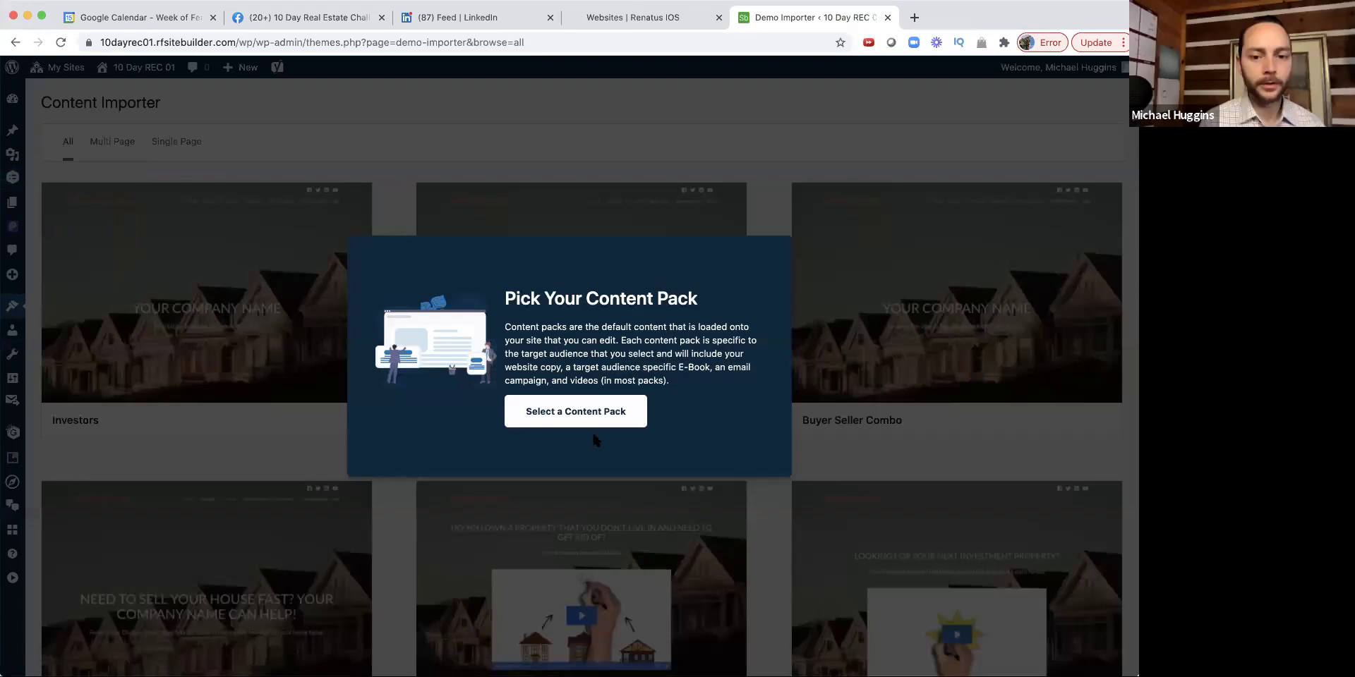
Step: Close the content pack prompt and filter the Content Importer to Single Page packs
{"action": "left_click", "coordinate": [591, 414]}
{"action": "scroll", "coordinate": [392, 434], "scroll_direction": "down", "scroll_amount": 10}
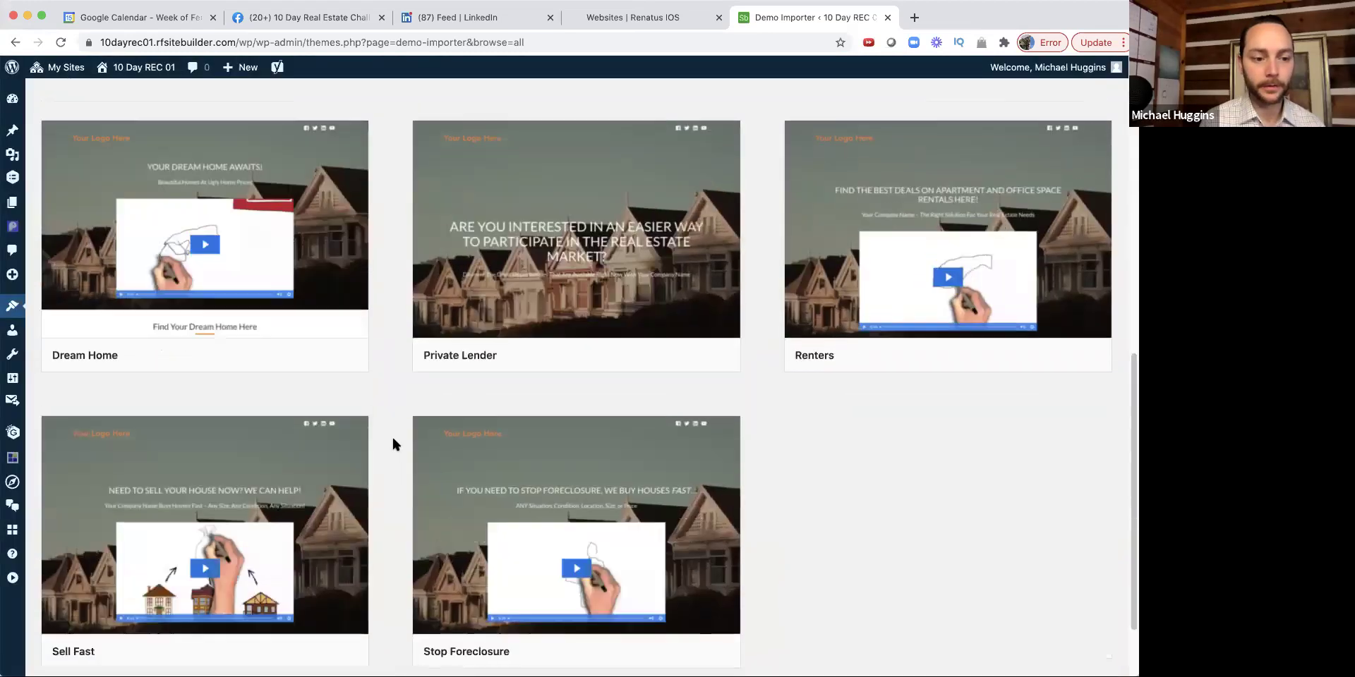
{"action": "scroll", "coordinate": [391, 434], "scroll_direction": "up", "scroll_amount": 6}
{"action": "scroll", "coordinate": [391, 435], "scroll_direction": "down", "scroll_amount": 5}
{"action": "scroll", "coordinate": [393, 441], "scroll_direction": "down", "scroll_amount": 5}
{"action": "scroll", "coordinate": [393, 441], "scroll_direction": "up", "scroll_amount": 4}
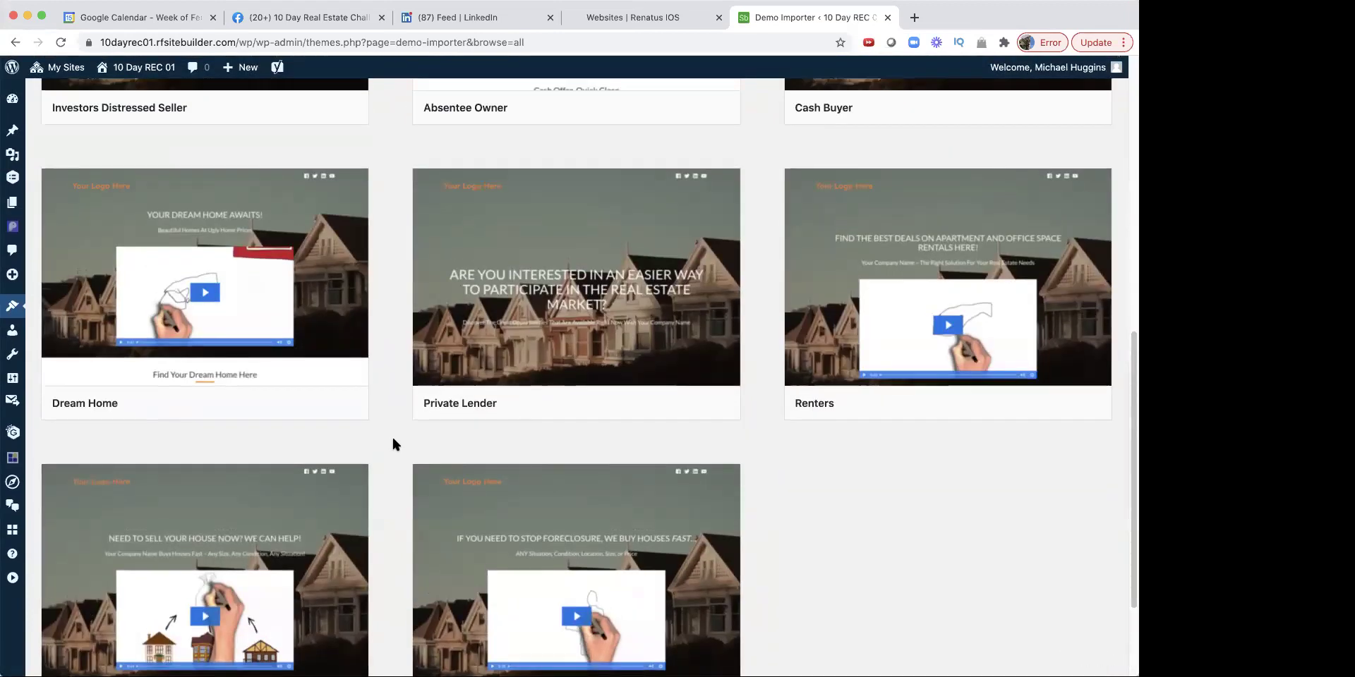
{"action": "scroll", "coordinate": [393, 443], "scroll_direction": "up", "scroll_amount": 10}
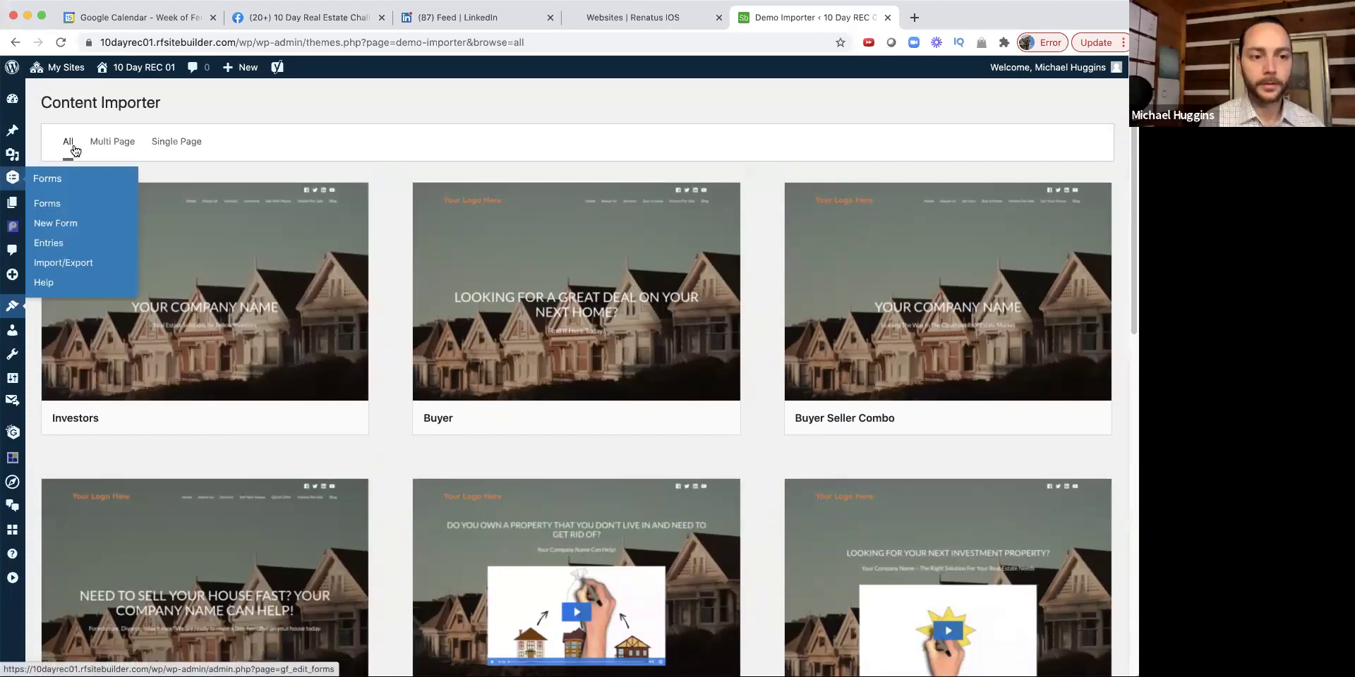
{"action": "left_click", "coordinate": [180, 142]}
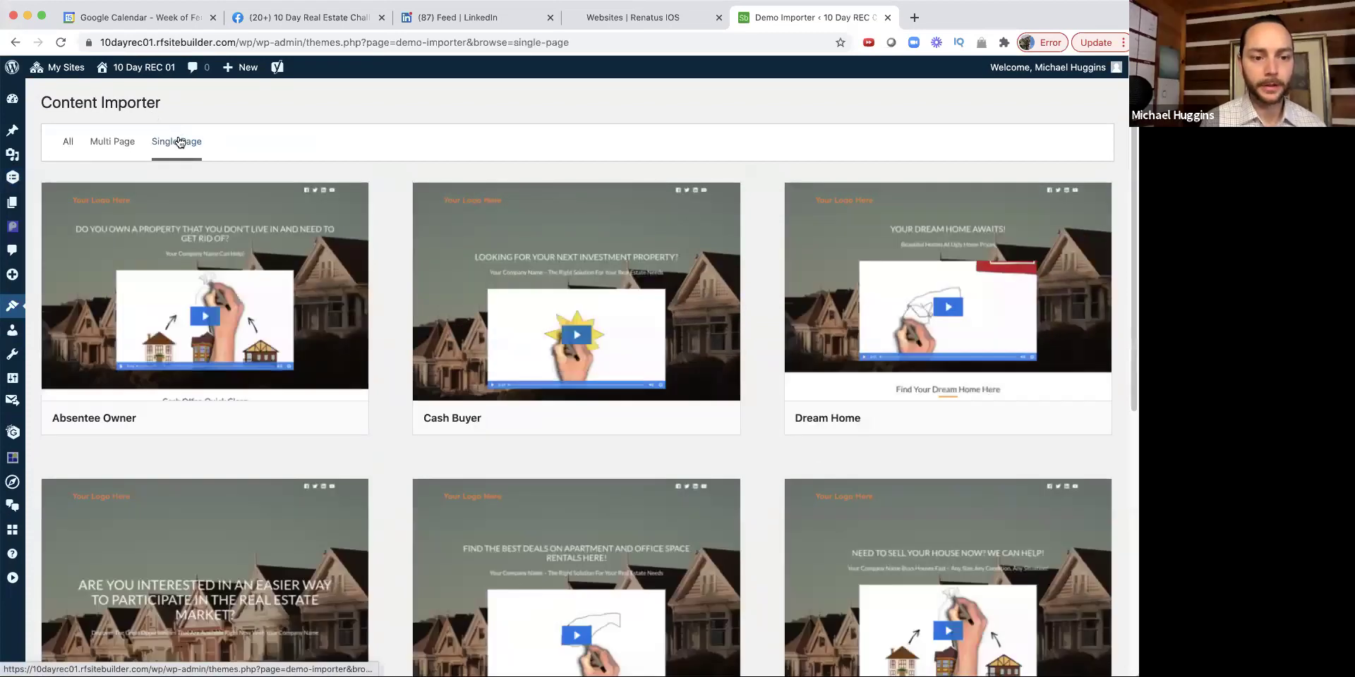
{"action": "scroll", "coordinate": [180, 142], "scroll_direction": "down", "scroll_amount": 1}
{"action": "scroll", "coordinate": [180, 142], "scroll_direction": "down", "scroll_amount": 5}
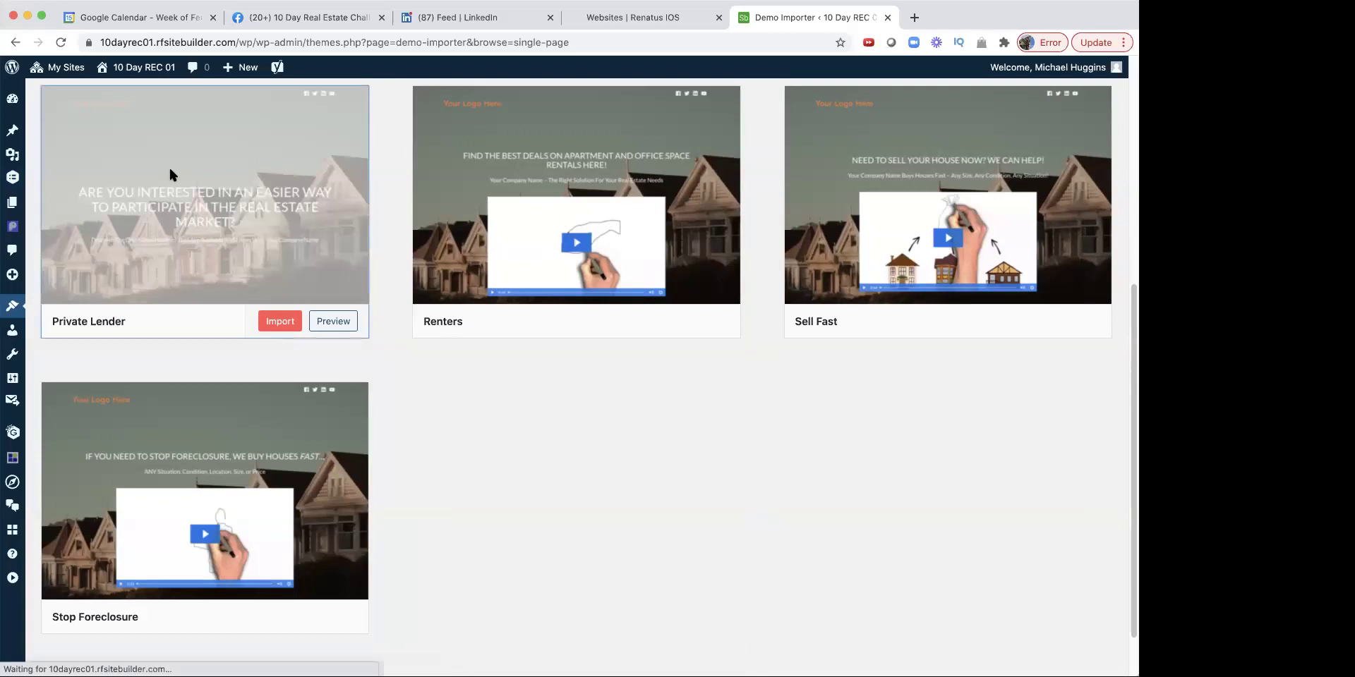
Step: Preview the Private Lender content pack and select its title text
{"action": "left_click", "coordinate": [170, 170]}
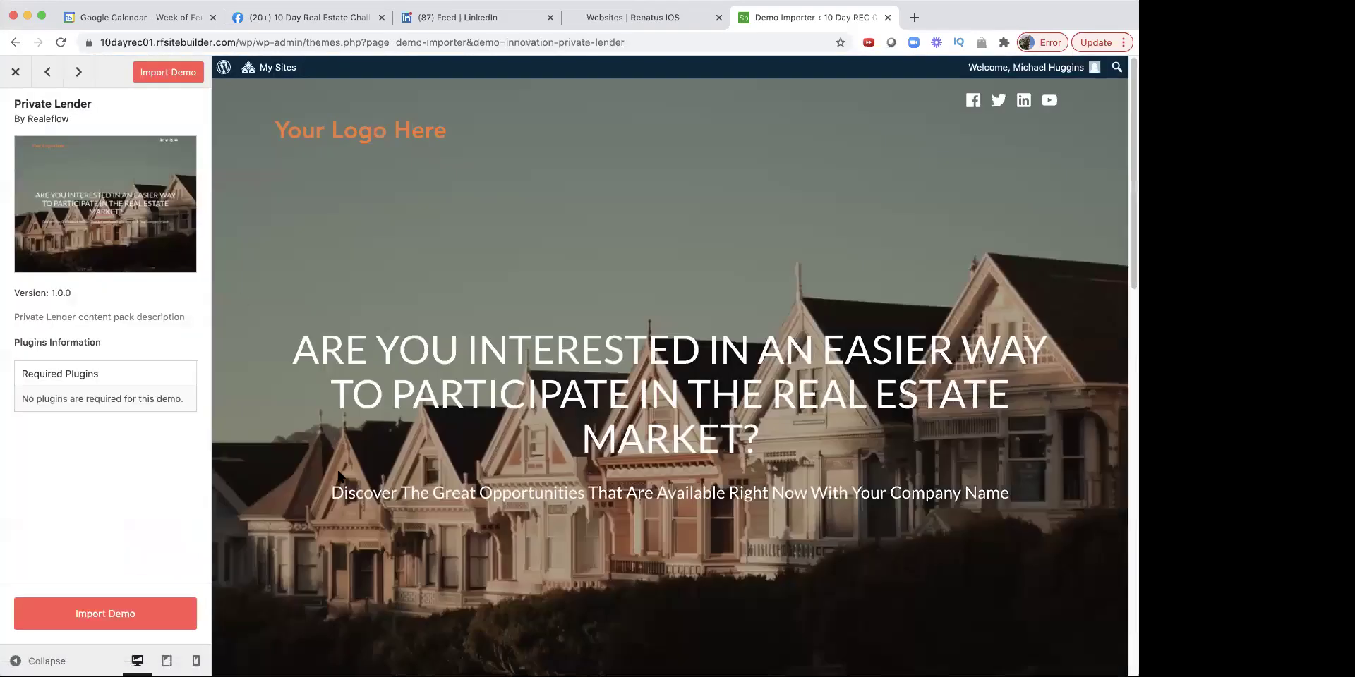
{"action": "scroll", "coordinate": [339, 476], "scroll_direction": "down", "scroll_amount": 8}
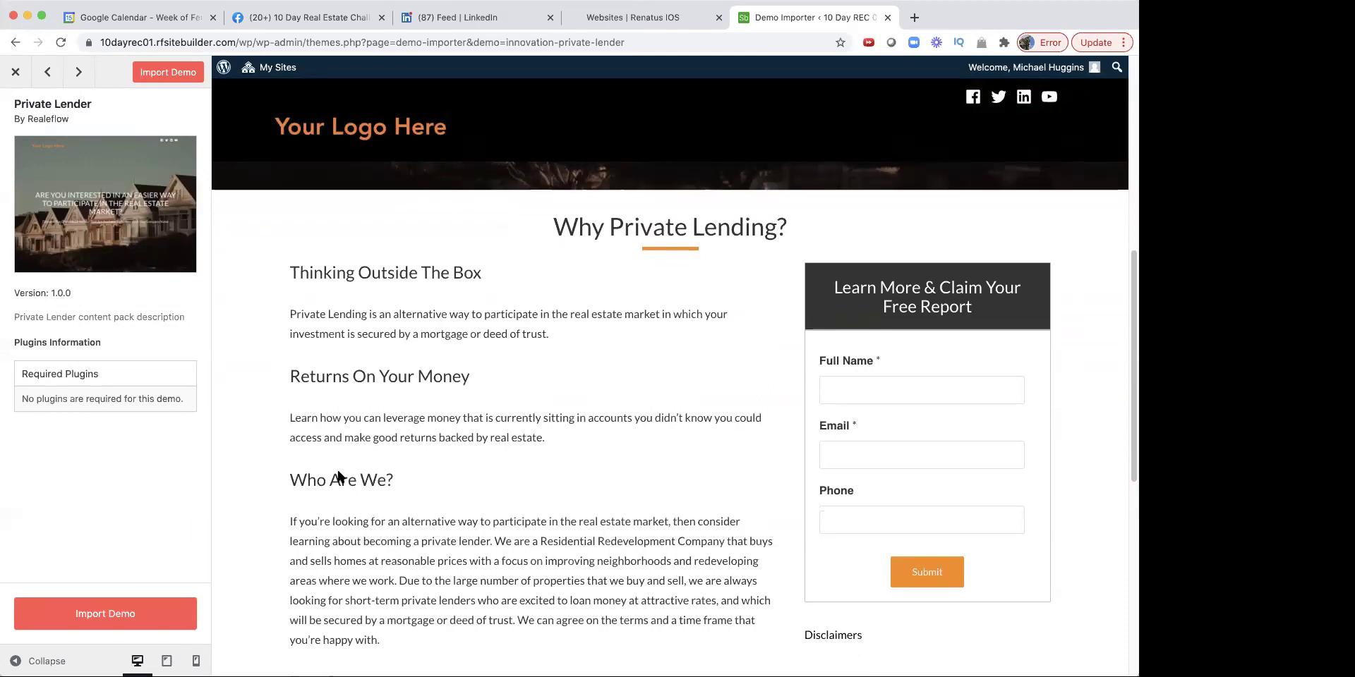
{"action": "scroll", "coordinate": [339, 476], "scroll_direction": "down", "scroll_amount": 5}
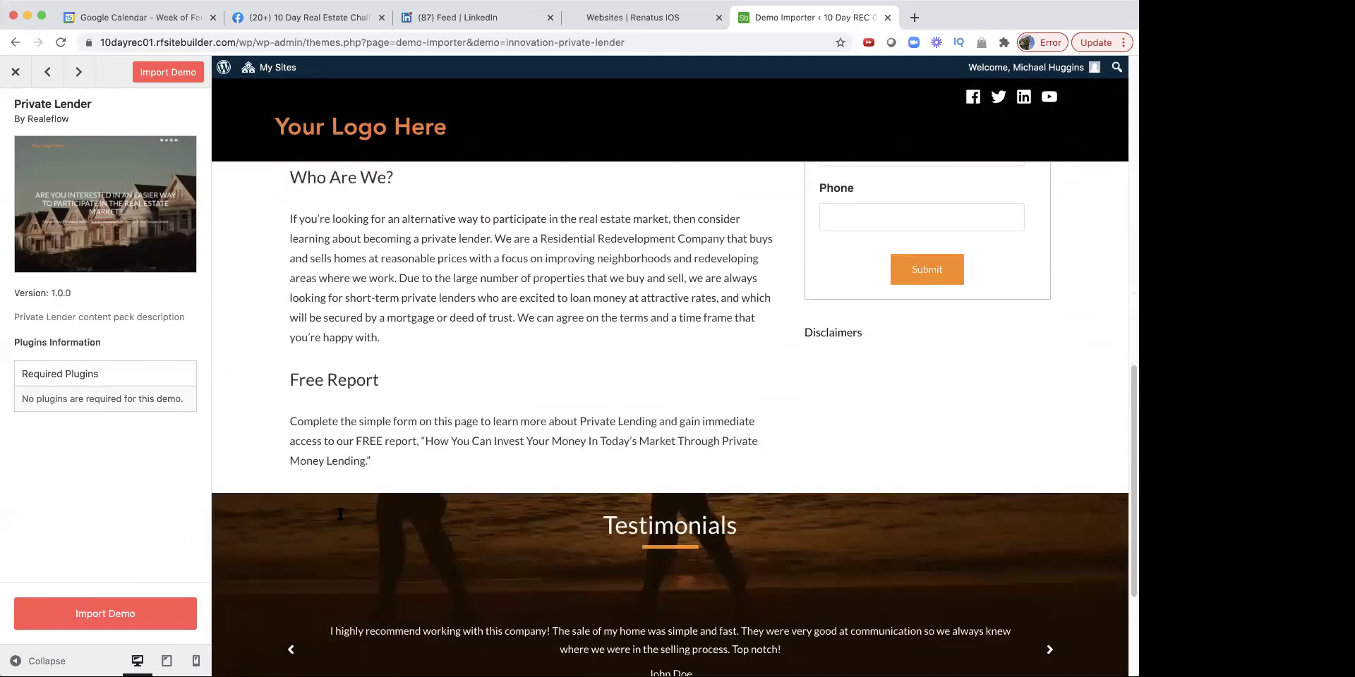
{"action": "scroll", "coordinate": [339, 515], "scroll_direction": "down", "scroll_amount": 3}
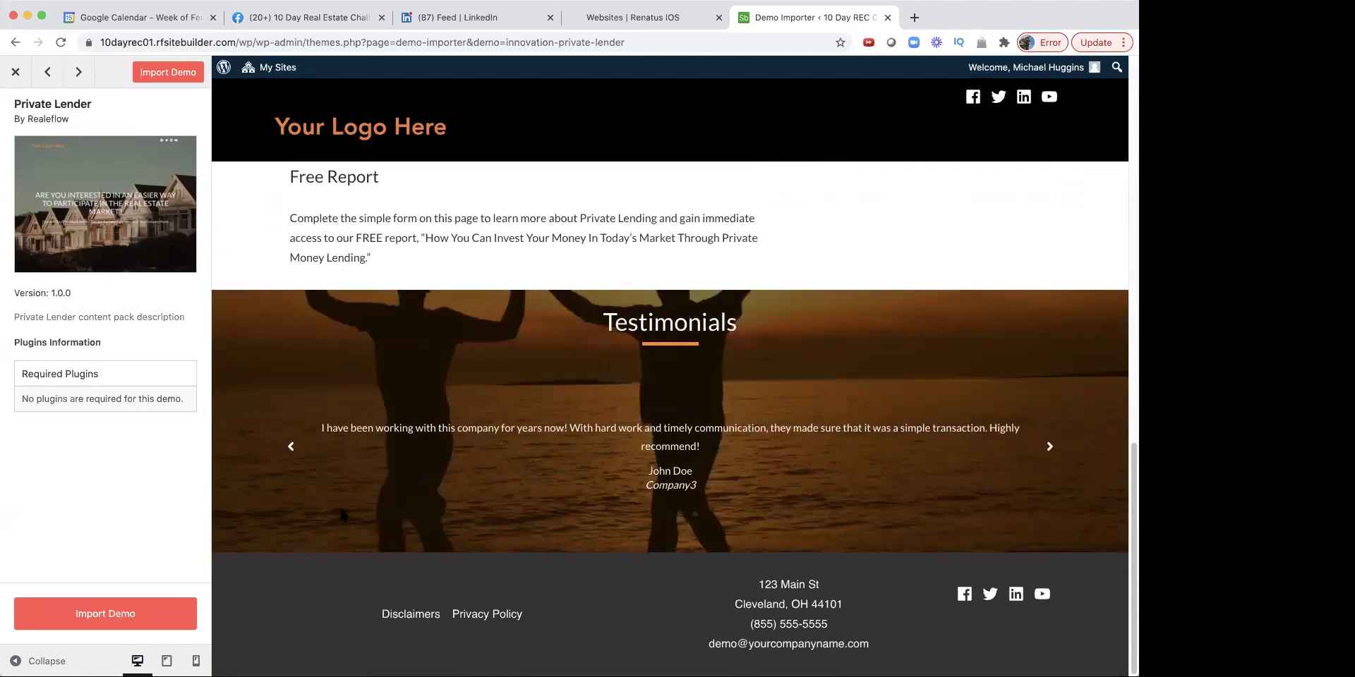
{"action": "scroll", "coordinate": [341, 514], "scroll_direction": "up", "scroll_amount": 10}
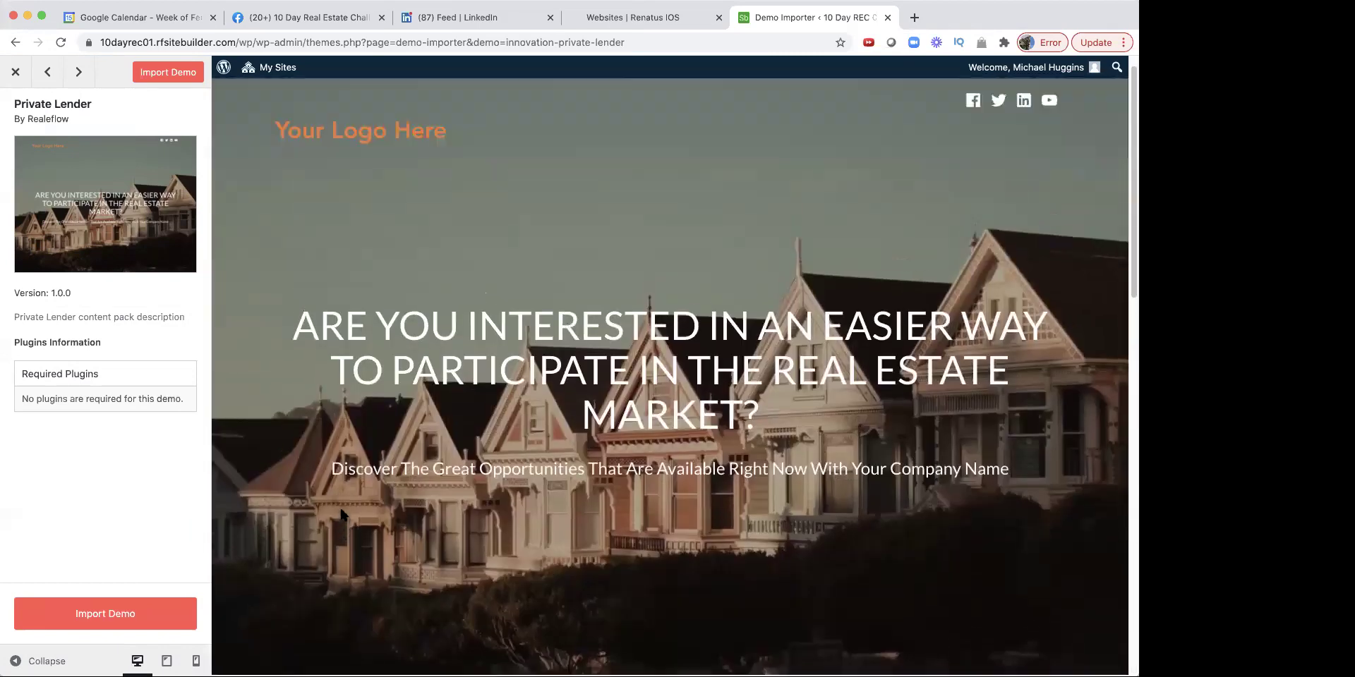
{"action": "scroll", "coordinate": [341, 515], "scroll_direction": "up", "scroll_amount": 1}
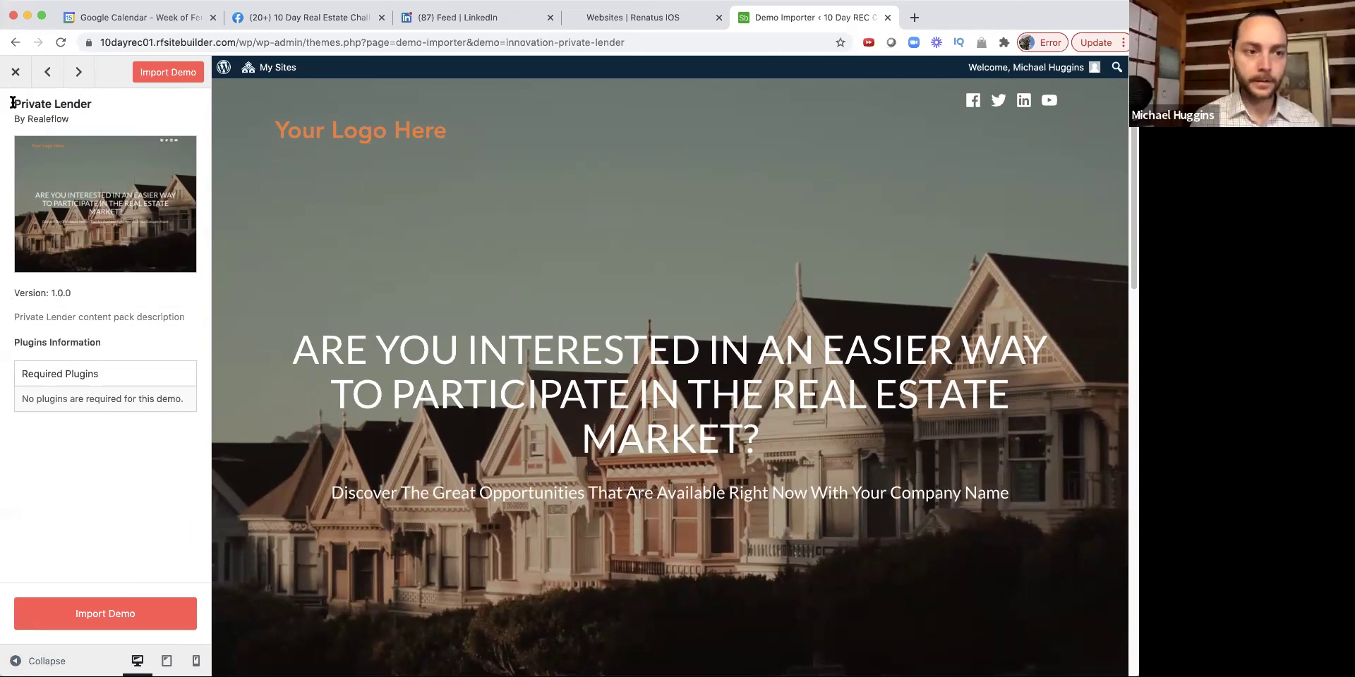
{"action": "left_click_drag", "start_coordinate": [10, 104], "coordinate": [104, 106]}
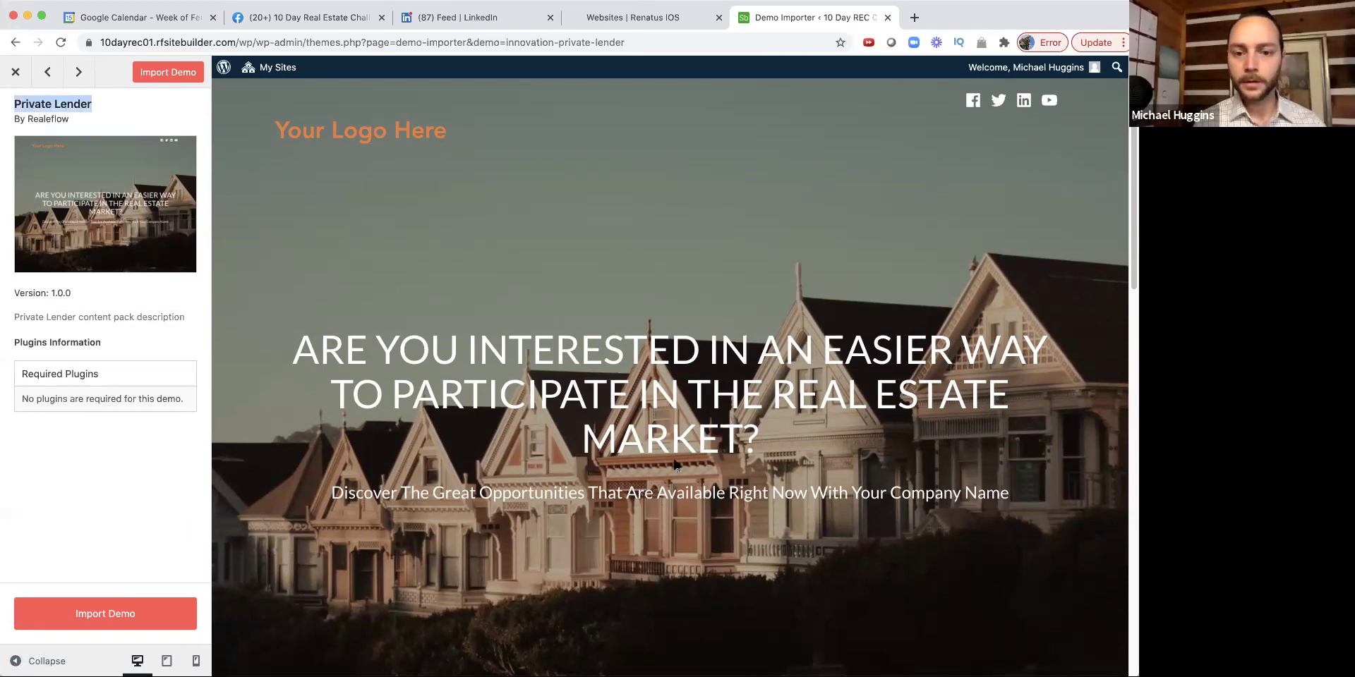
{"action": "scroll", "coordinate": [659, 464], "scroll_direction": "down", "scroll_amount": 5}
{"action": "scroll", "coordinate": [660, 464], "scroll_direction": "down", "scroll_amount": 3}
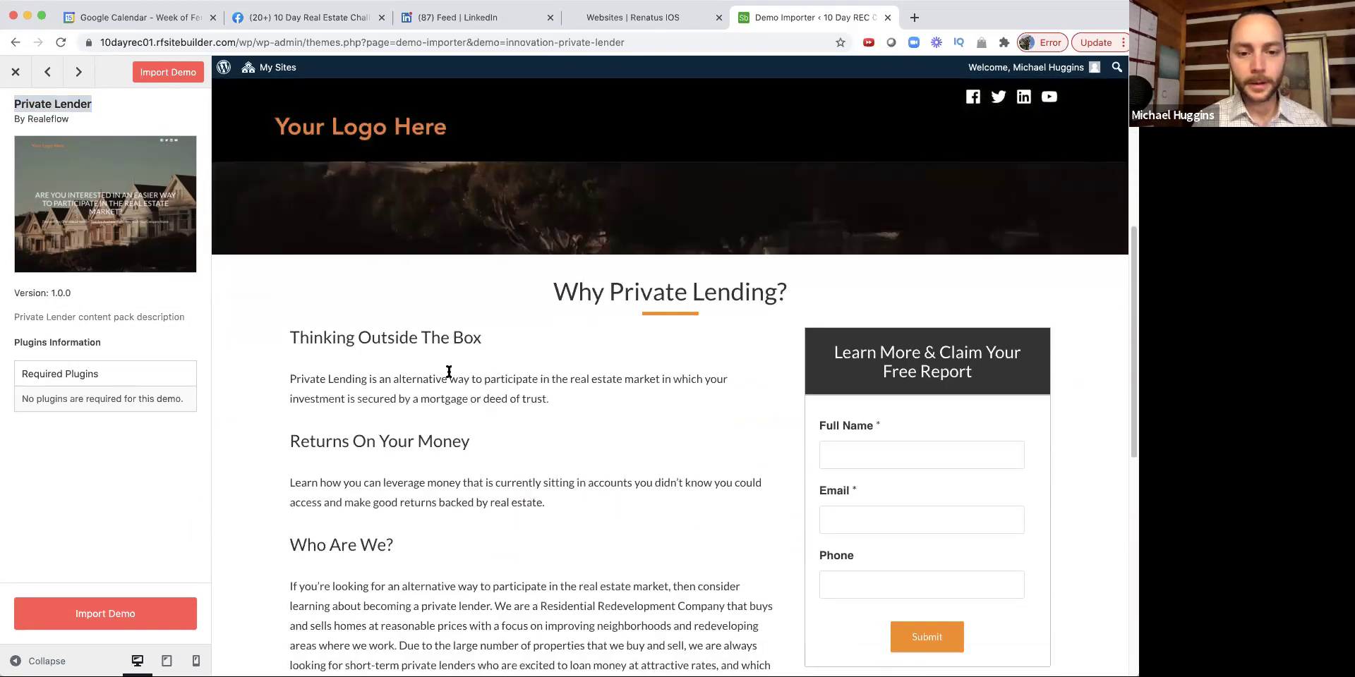
Step: Read through the Private Lending paragraphs, then close the preview and scroll back to the grid
{"action": "triple_click", "coordinate": [408, 388]}
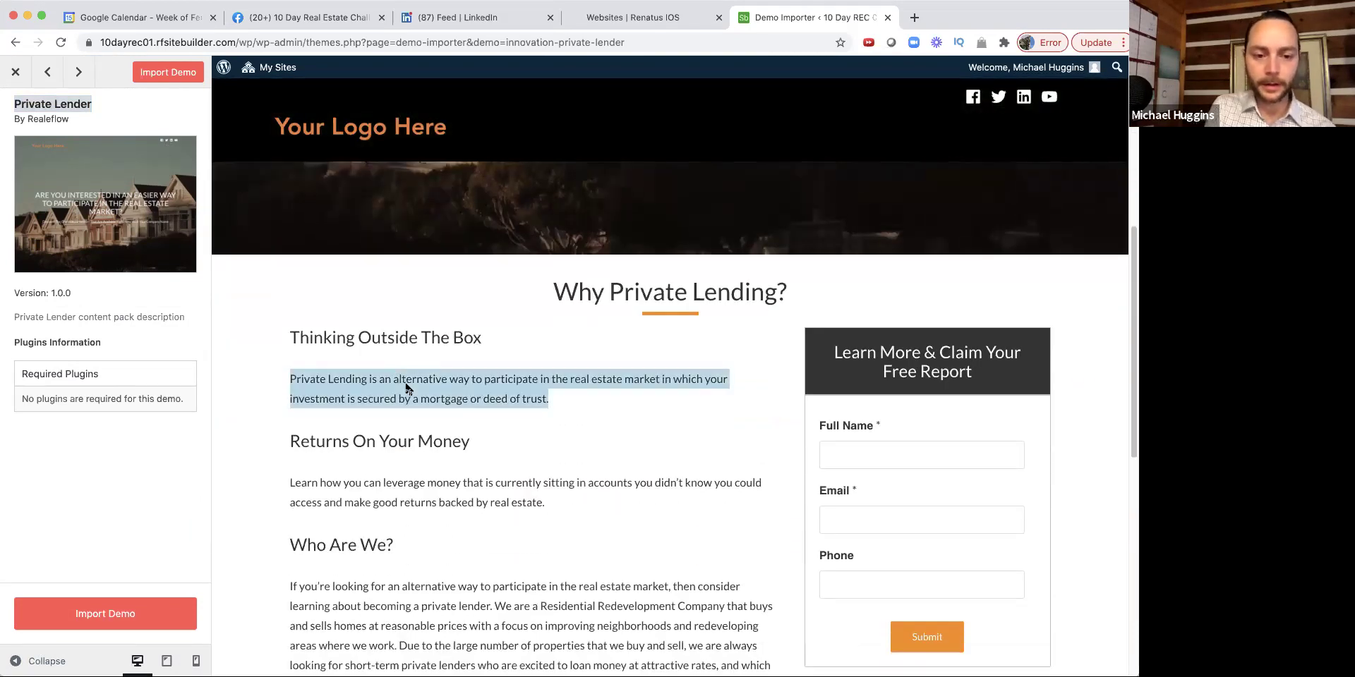
{"action": "left_click", "coordinate": [598, 623]}
{"action": "scroll", "coordinate": [554, 578], "scroll_direction": "down", "scroll_amount": 2}
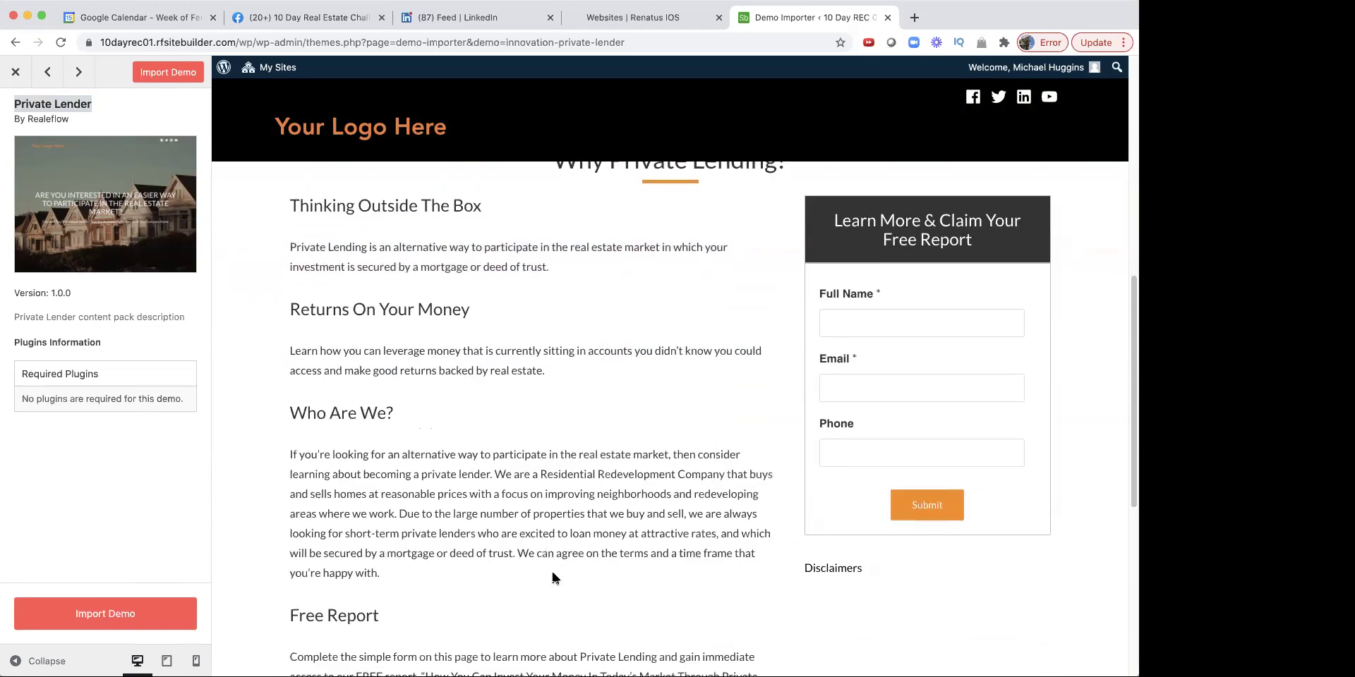
{"action": "scroll", "coordinate": [504, 545], "scroll_direction": "down", "scroll_amount": 3}
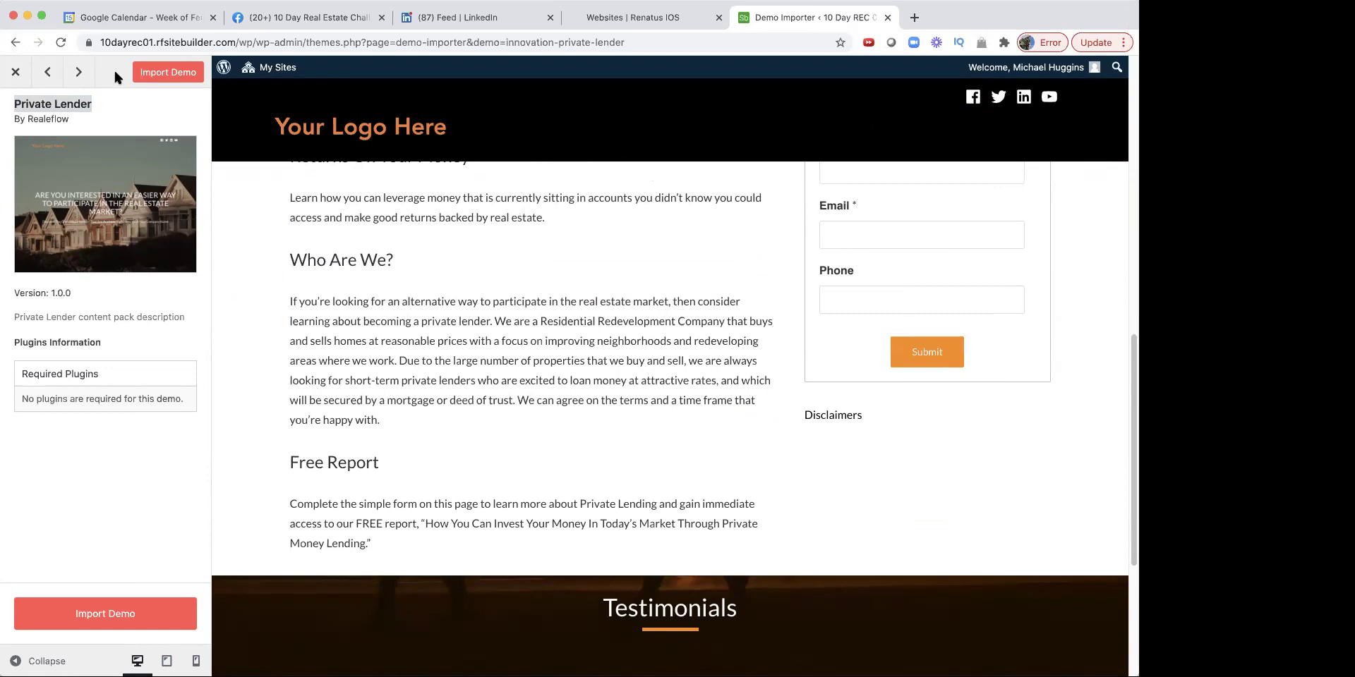
{"action": "left_click", "coordinate": [15, 74]}
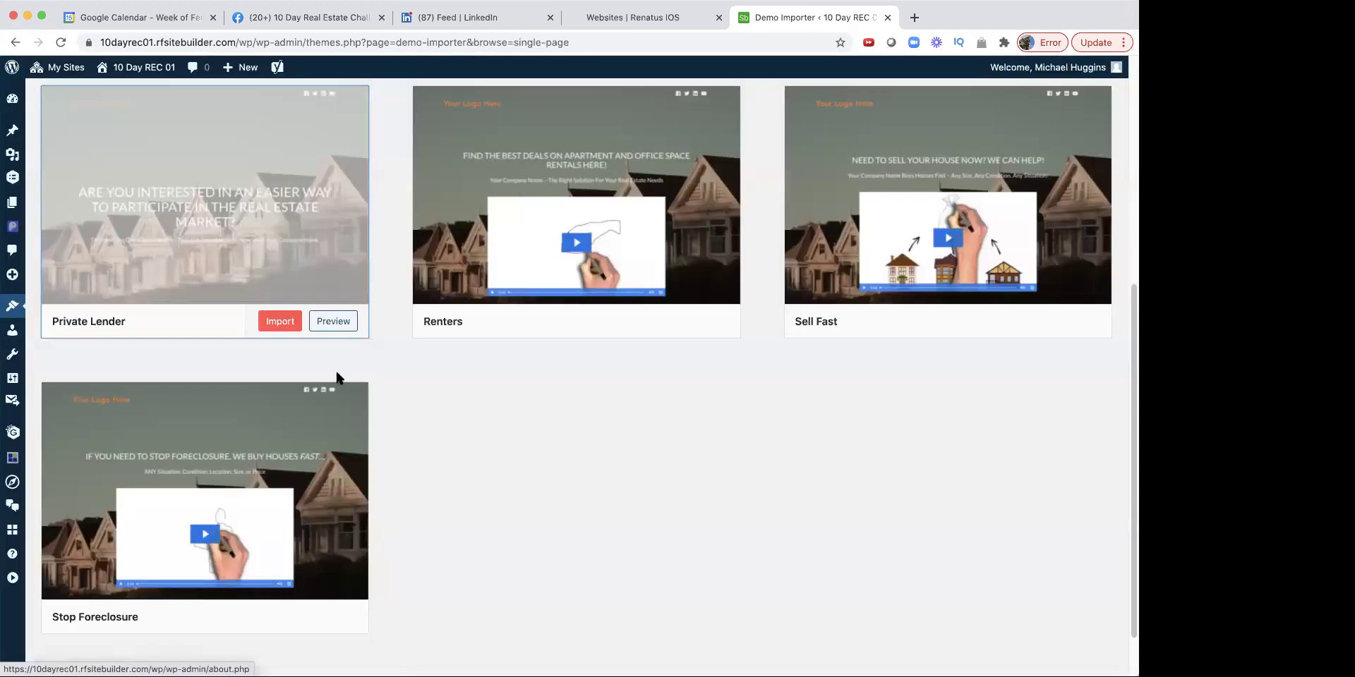
{"action": "scroll", "coordinate": [444, 485], "scroll_direction": "up", "scroll_amount": 6}
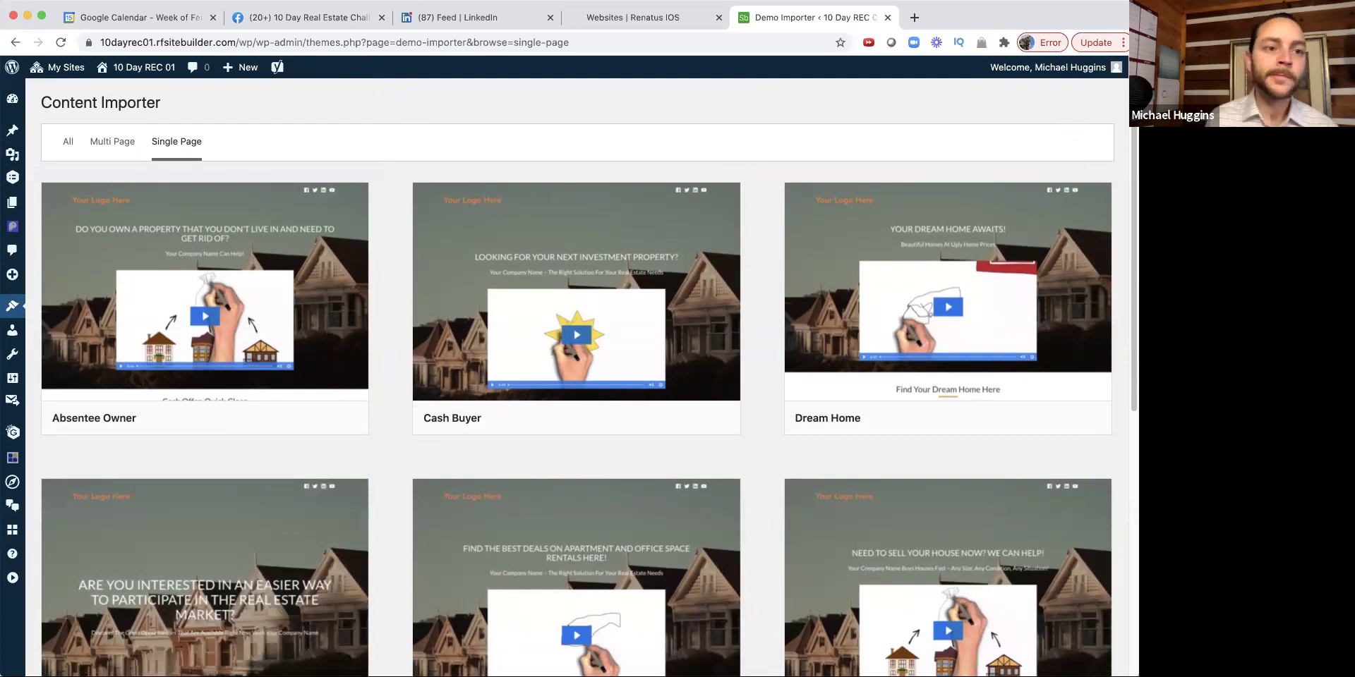
Step: Switch to the LinkedIn tab showing the group-message draft
{"action": "left_click", "coordinate": [492, 23]}
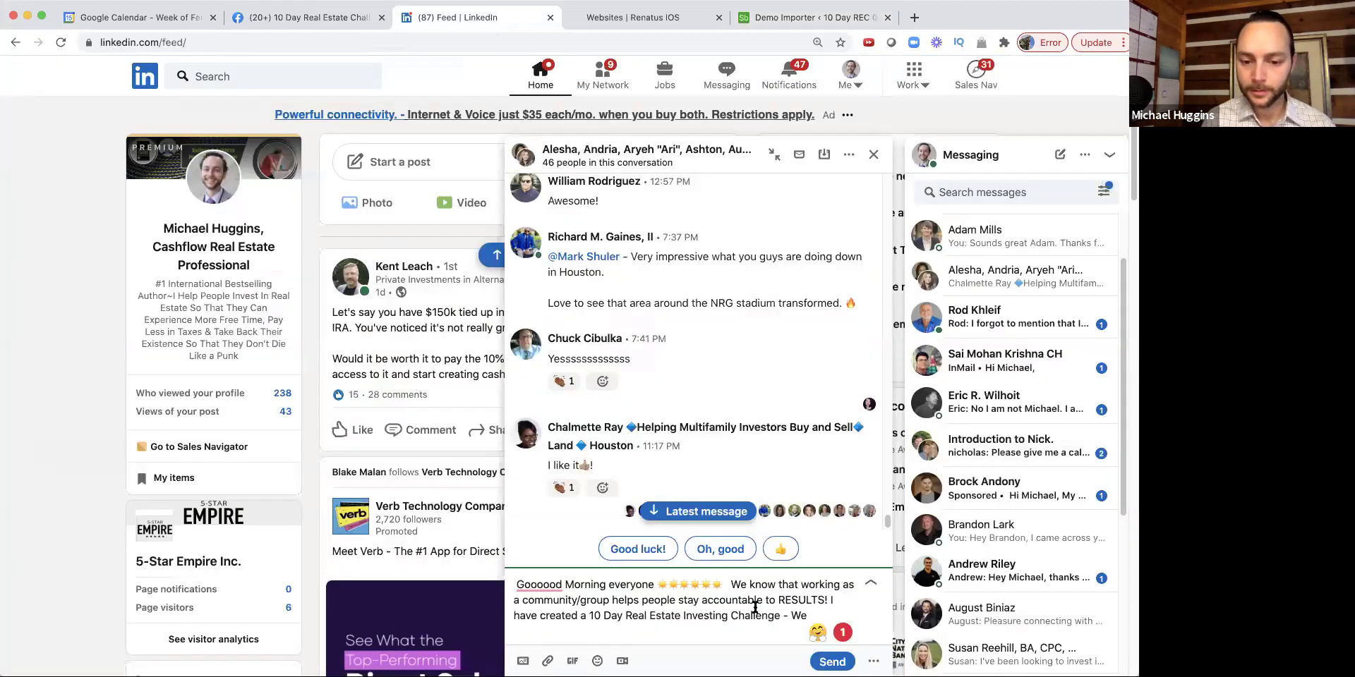
{"action": "mouse_move", "coordinate": [755, 607]}
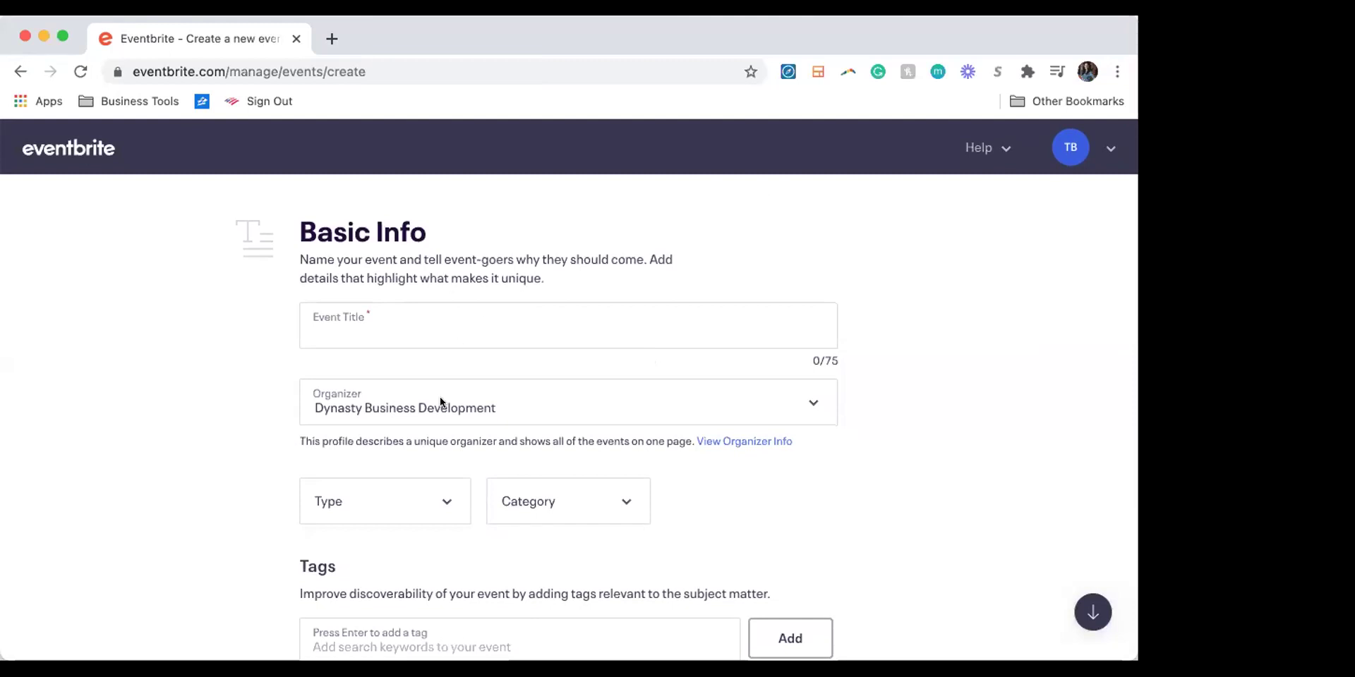
Step: Title the event '10 Day Real Estate Challenge' and choose Dynasty Business Development, Inc as organizer
{"action": "left_click", "coordinate": [392, 327]}
{"action": "type", "text": "10 Day Real Estat"}
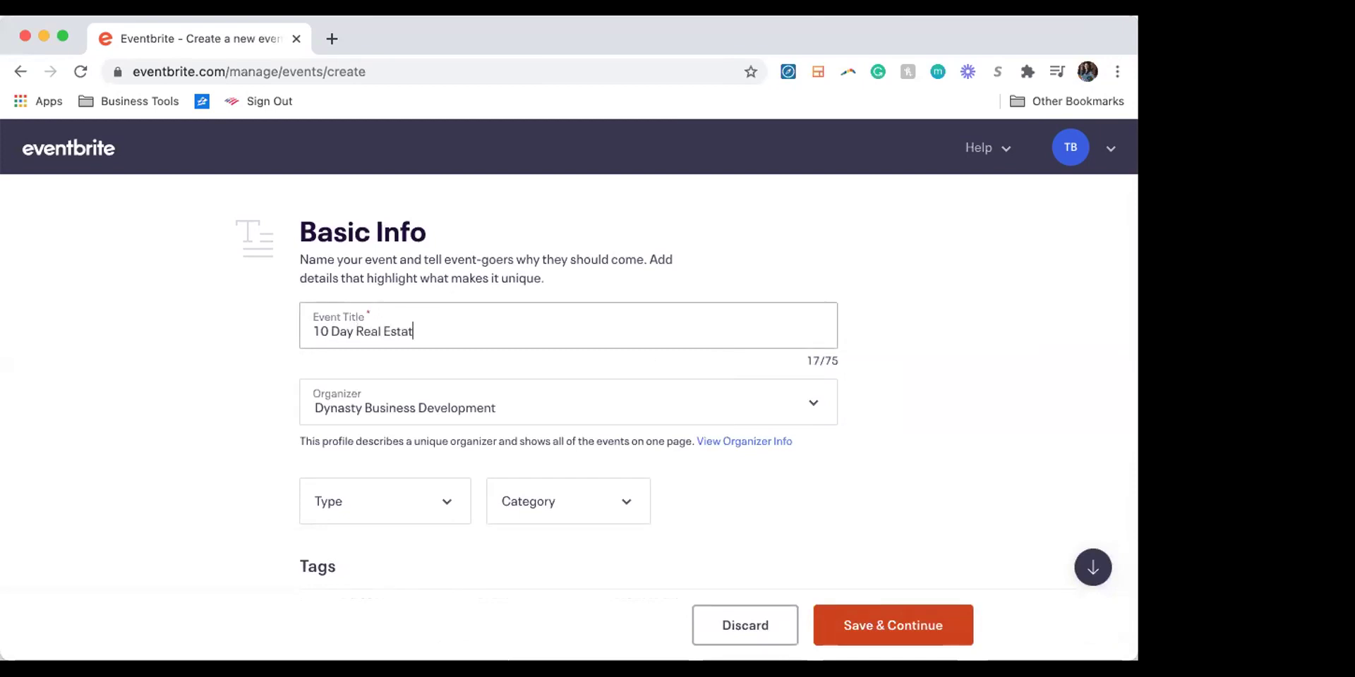
{"action": "type", "text": "e Challenge"}
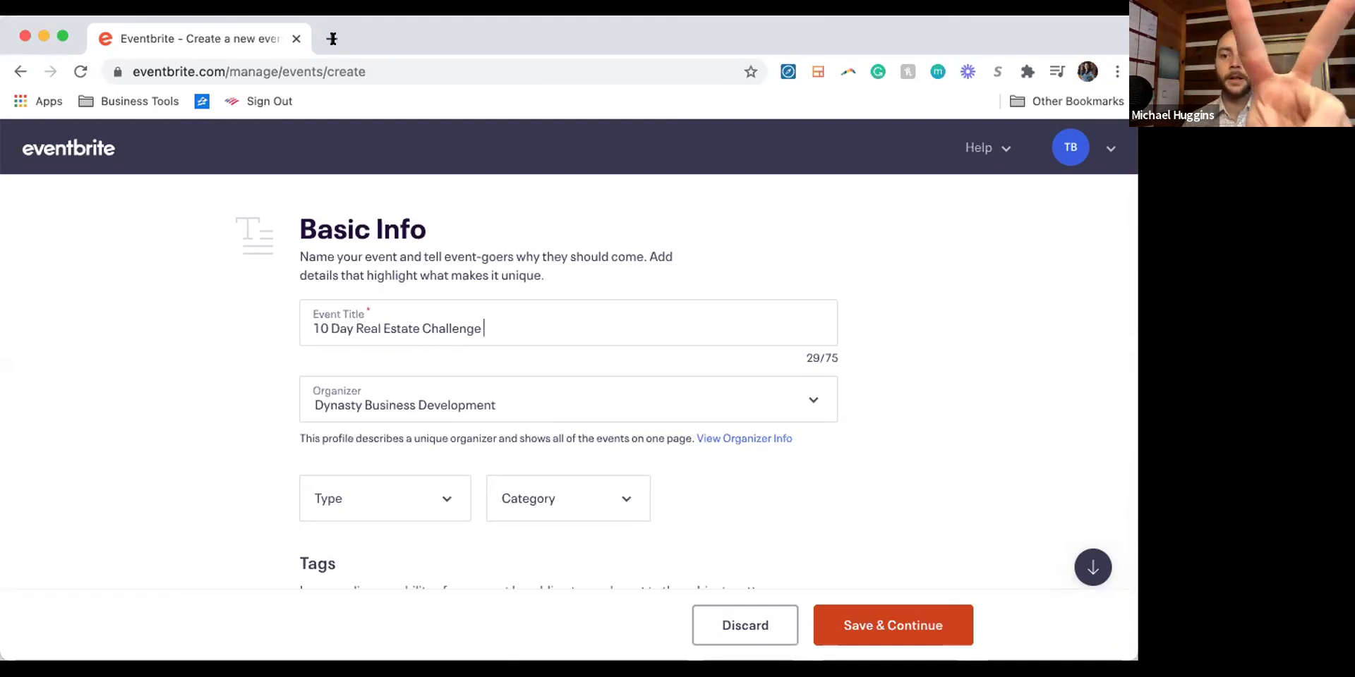
{"action": "scroll", "coordinate": [397, 387], "scroll_direction": "down", "scroll_amount": 2}
{"action": "left_click", "coordinate": [434, 333]}
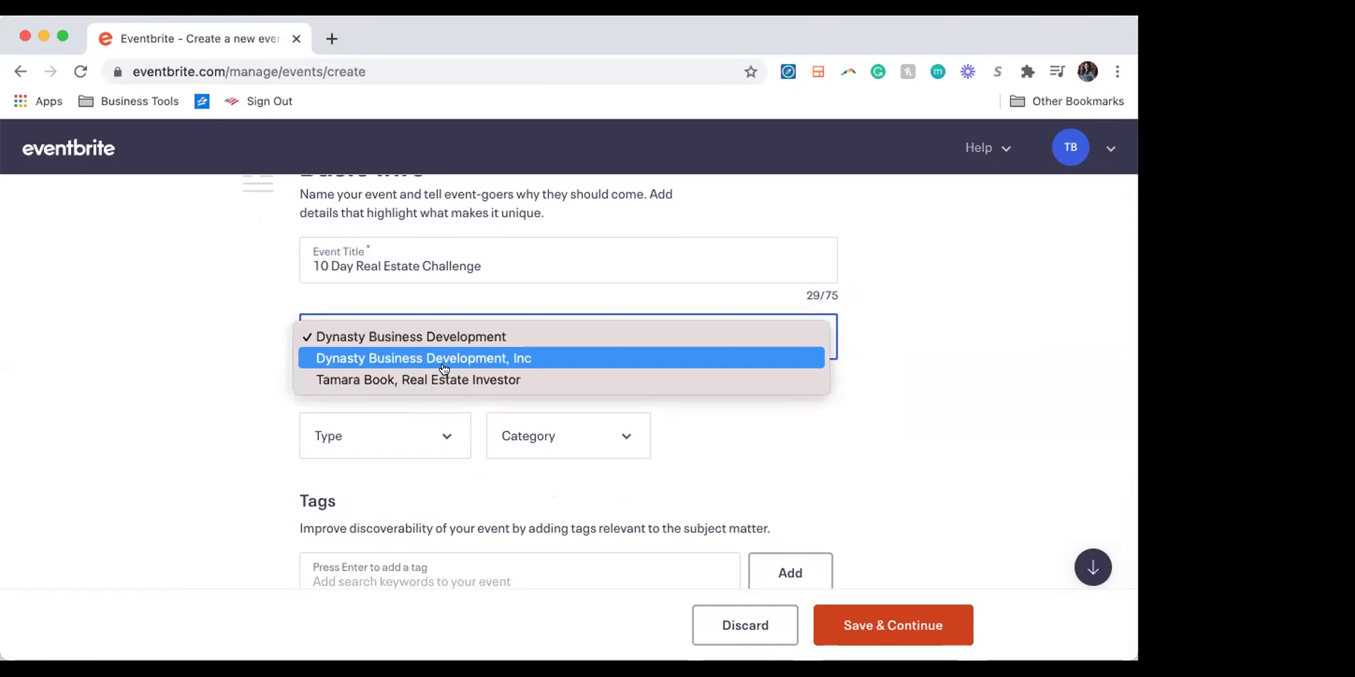
{"action": "left_click", "coordinate": [439, 357]}
{"action": "scroll", "coordinate": [296, 399], "scroll_direction": "down", "scroll_amount": 2}
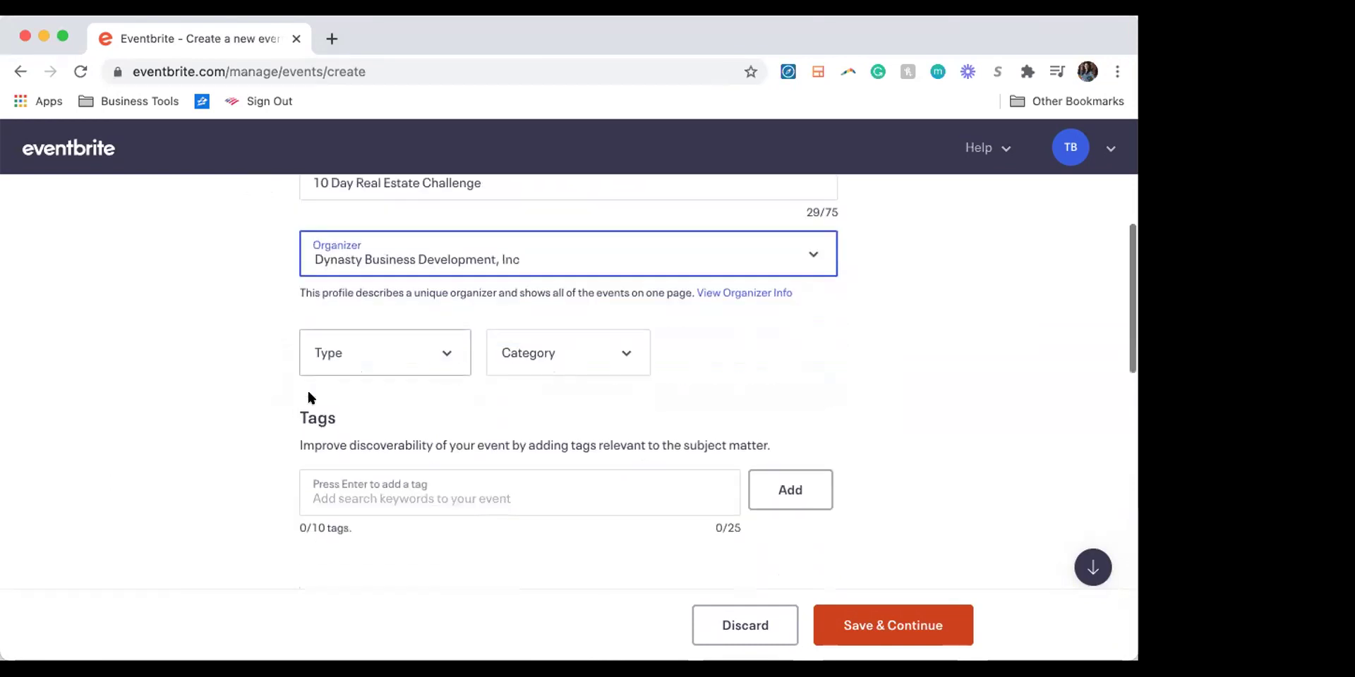
Step: Set type Class, Training, or Workshop, category Business & Professional, sub-category Real Estate
{"action": "left_click", "coordinate": [378, 351]}
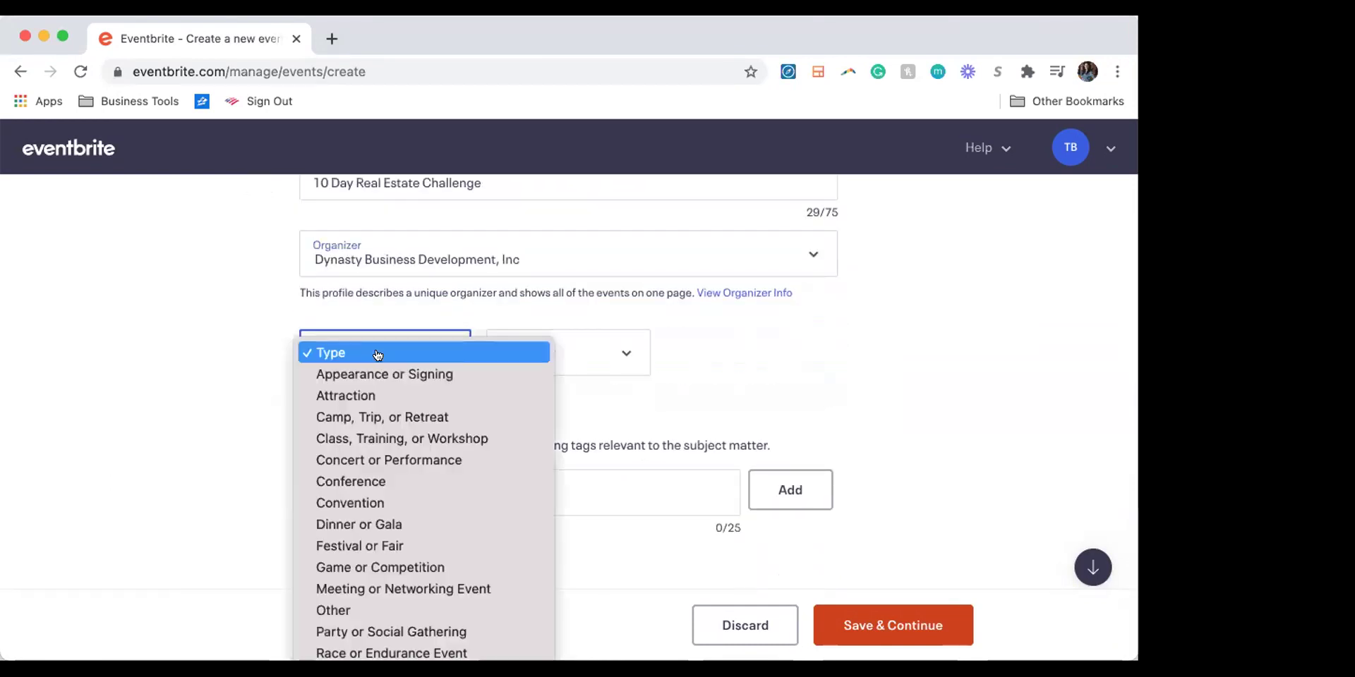
{"action": "left_click", "coordinate": [385, 438]}
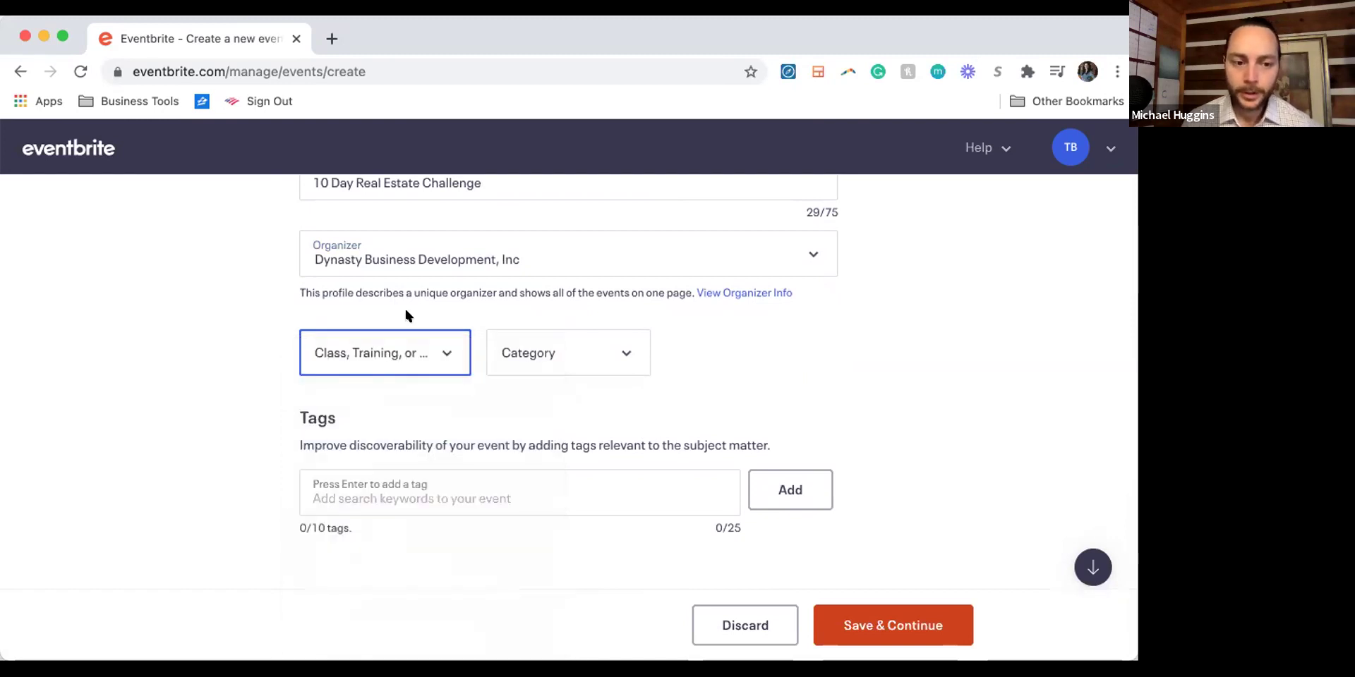
{"action": "left_click", "coordinate": [538, 335]}
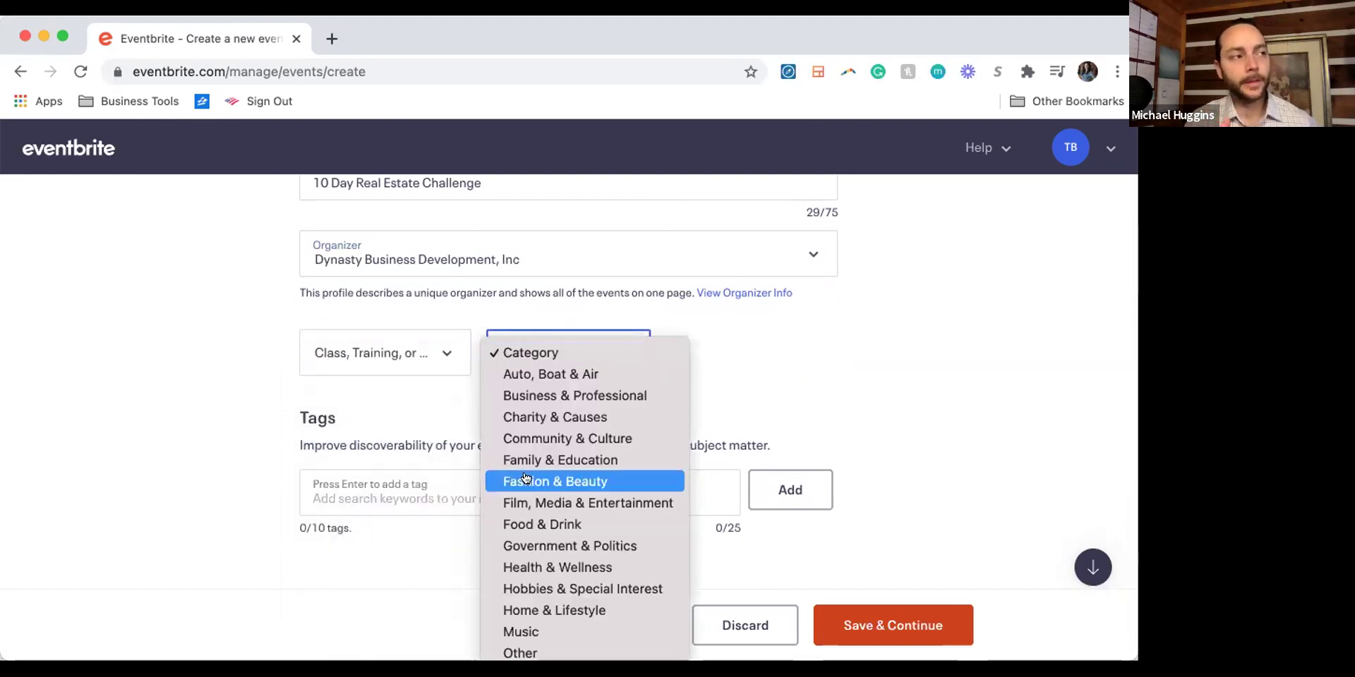
{"action": "left_click", "coordinate": [542, 396]}
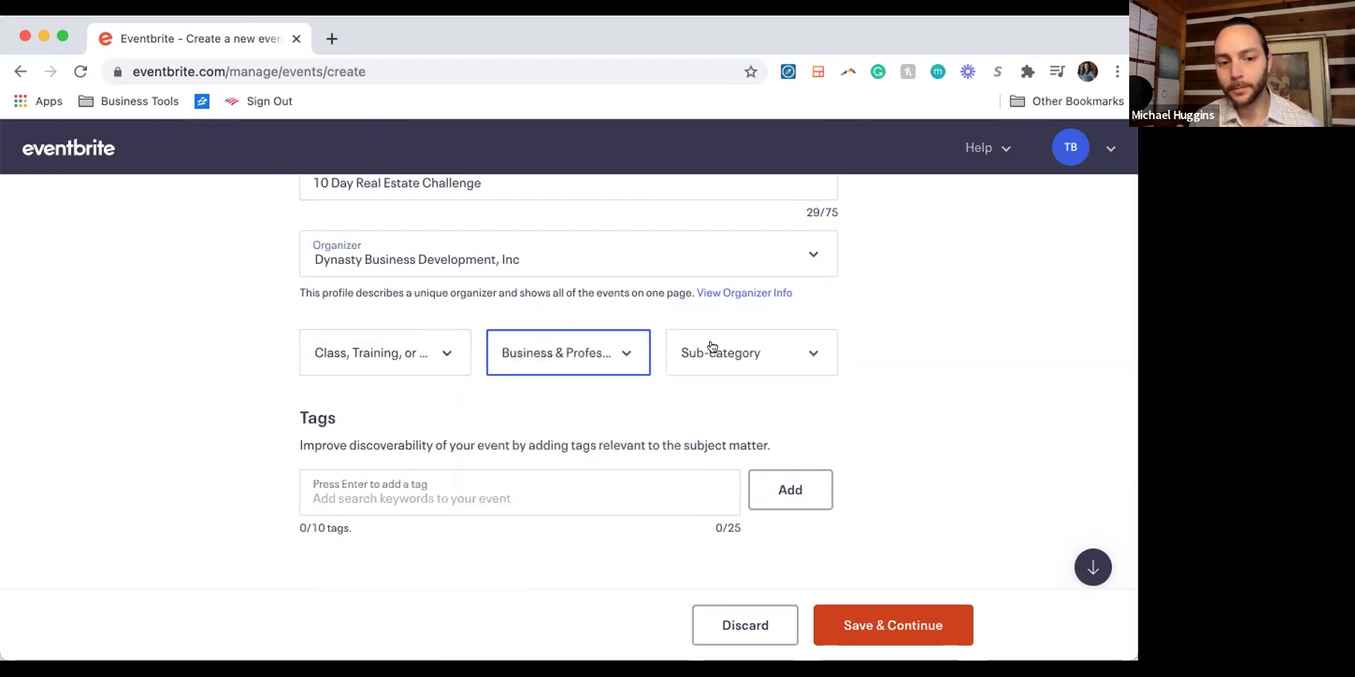
{"action": "left_click", "coordinate": [706, 349]}
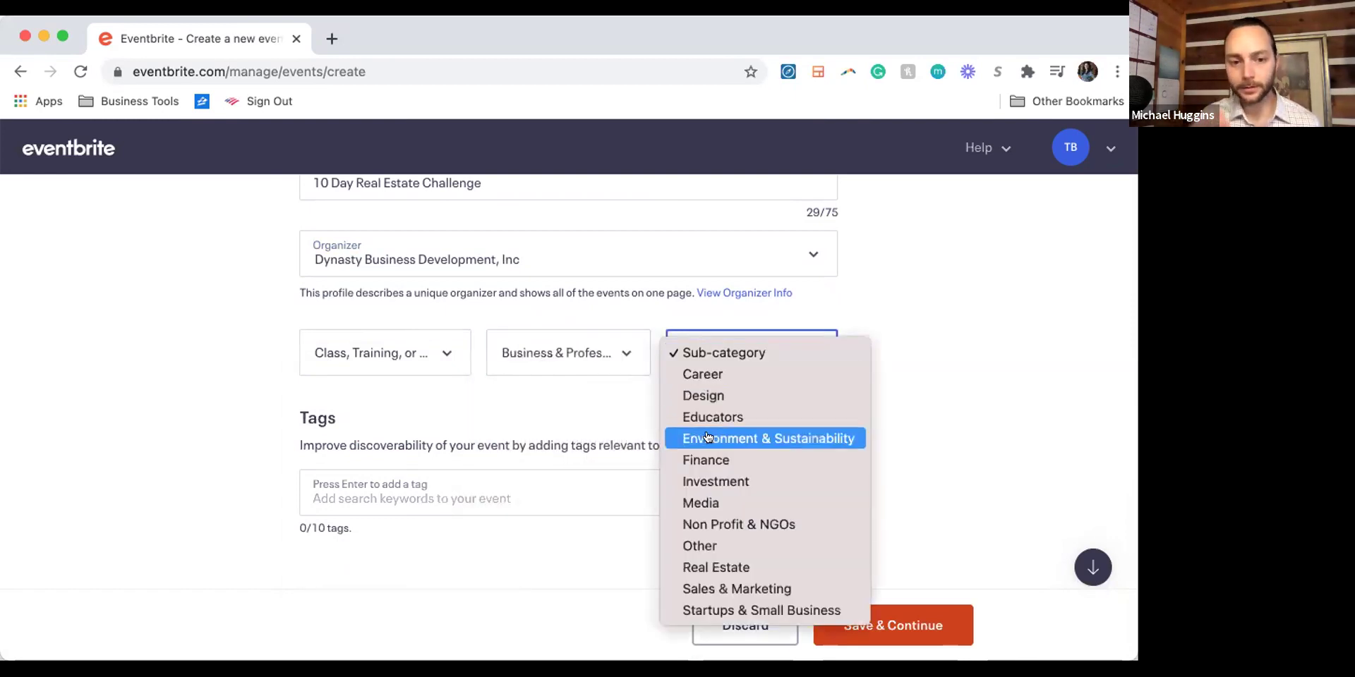
{"action": "left_click", "coordinate": [712, 567]}
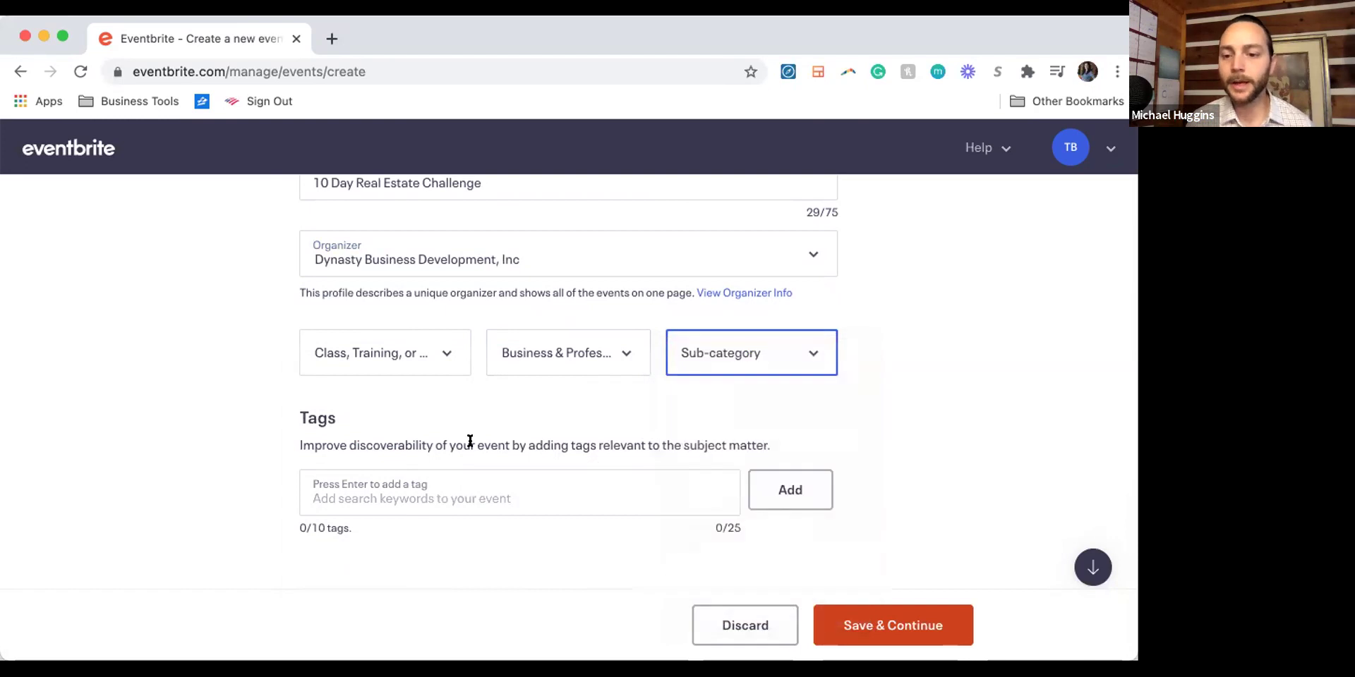
Step: Add the tag realestate and save the basic info
{"action": "left_click", "coordinate": [437, 505]}
{"action": "type", "text": "realesat"}
{"action": "key", "text": "BackSpace"}
{"action": "type", "text": "te"}
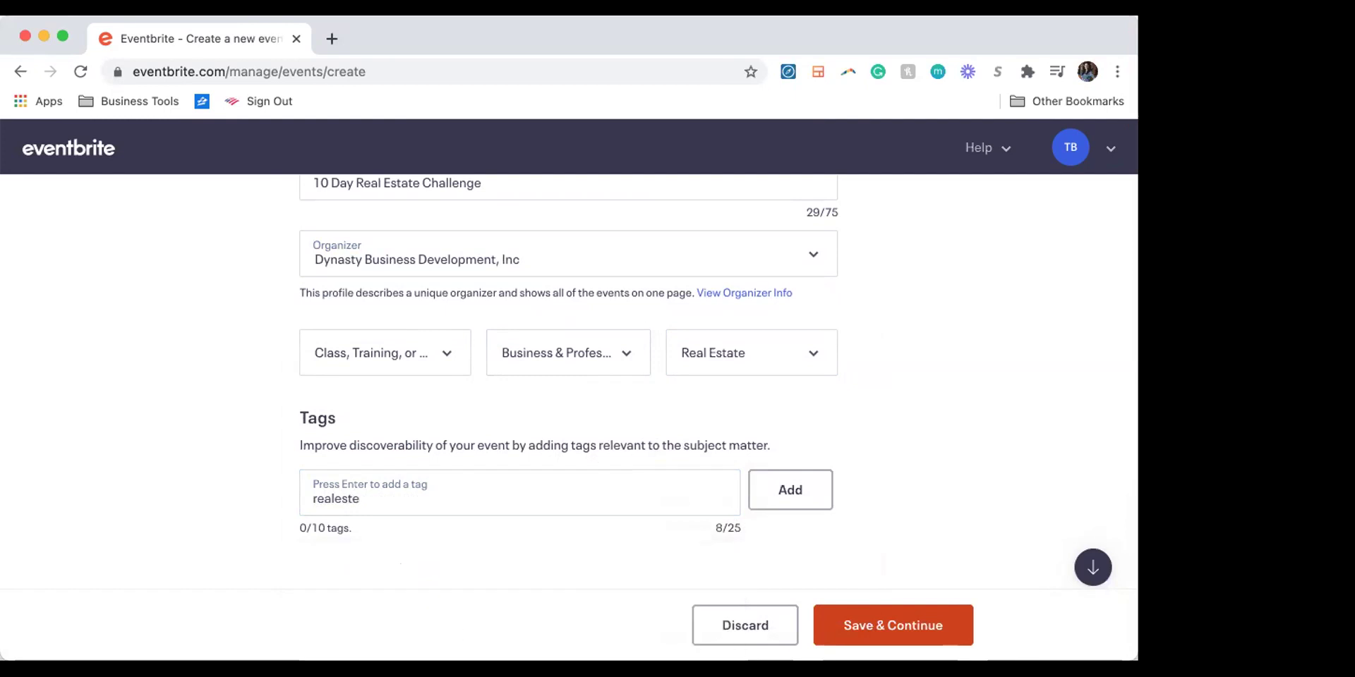
{"action": "left_click", "coordinate": [434, 581]}
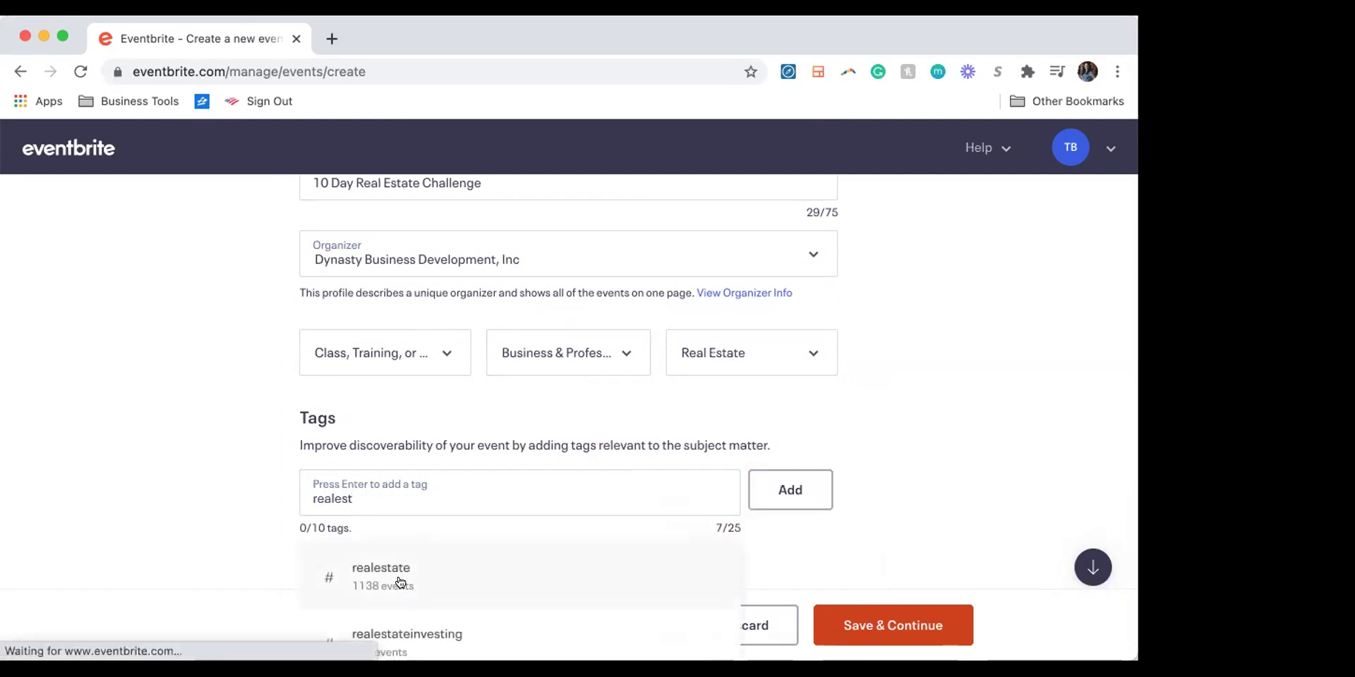
{"action": "left_click", "coordinate": [817, 536]}
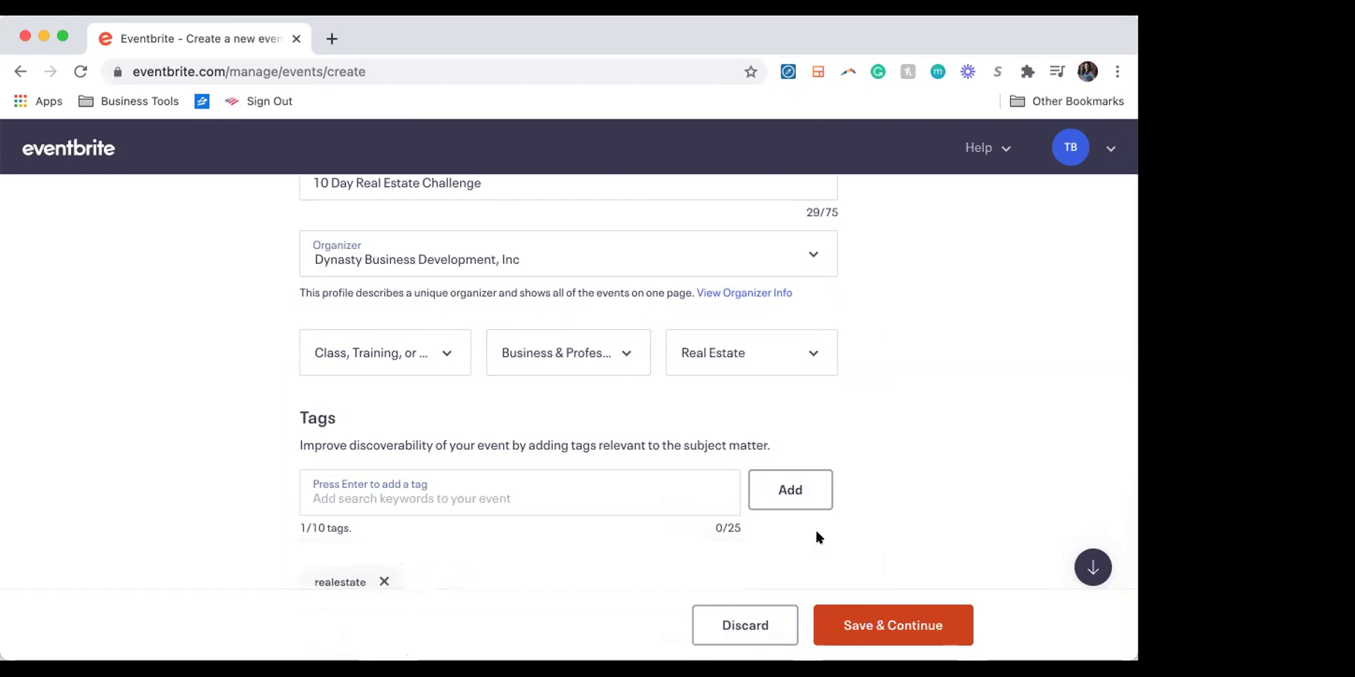
{"action": "scroll", "coordinate": [816, 536], "scroll_direction": "down", "scroll_amount": 3}
{"action": "left_click", "coordinate": [849, 615]}
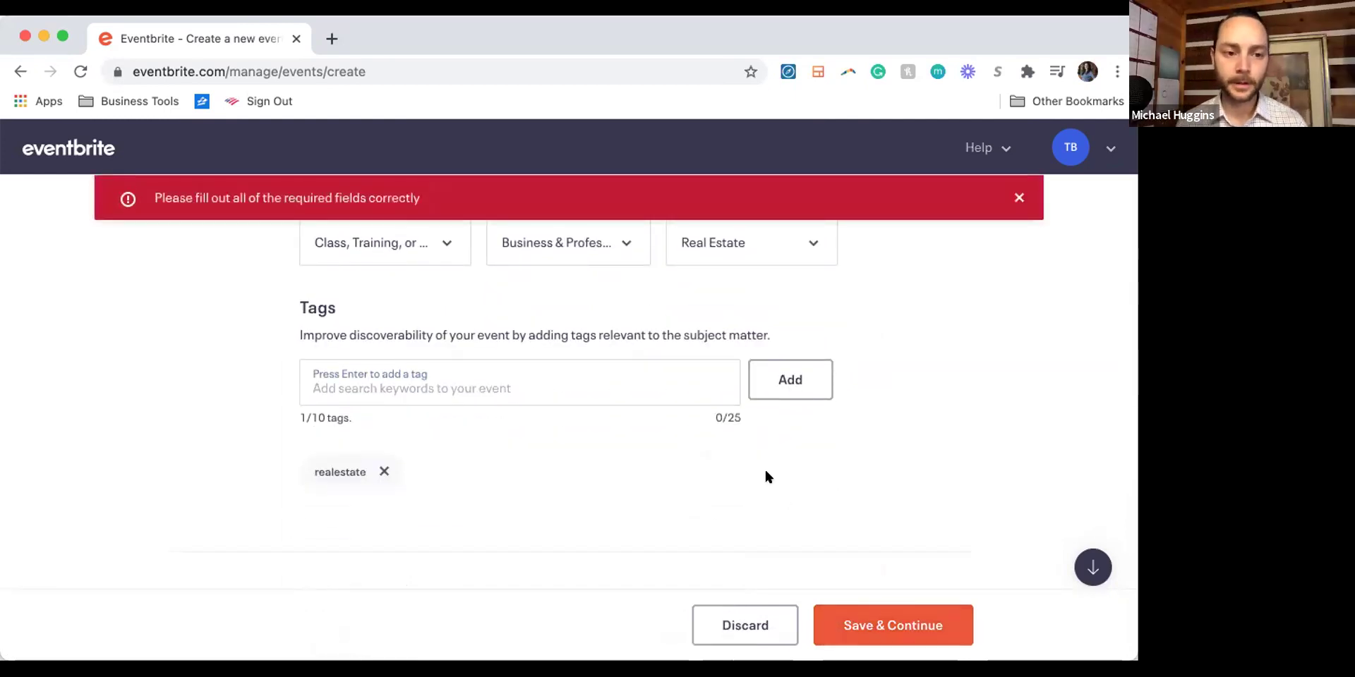
Step: Make it an online event
{"action": "scroll", "coordinate": [765, 467], "scroll_direction": "down", "scroll_amount": 4}
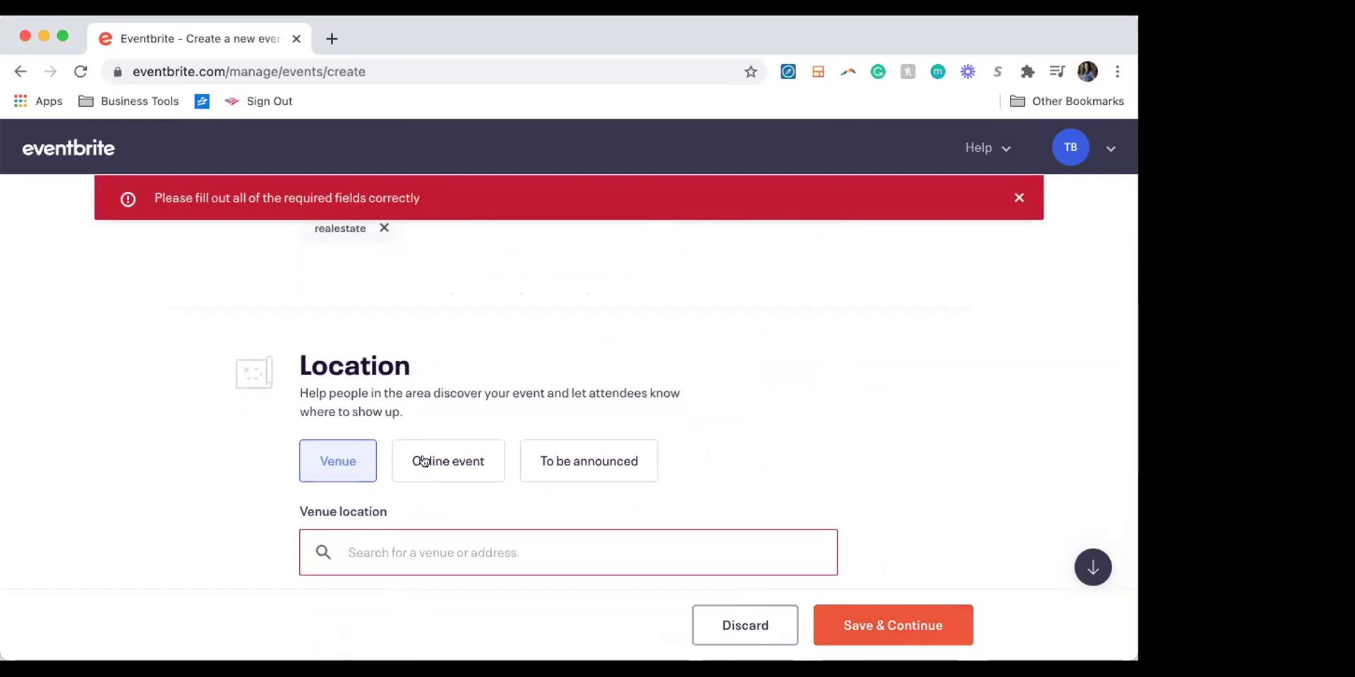
{"action": "left_click", "coordinate": [423, 461]}
{"action": "scroll", "coordinate": [584, 439], "scroll_direction": "down", "scroll_amount": 3}
{"action": "scroll", "coordinate": [587, 440], "scroll_direction": "down", "scroll_amount": 2}
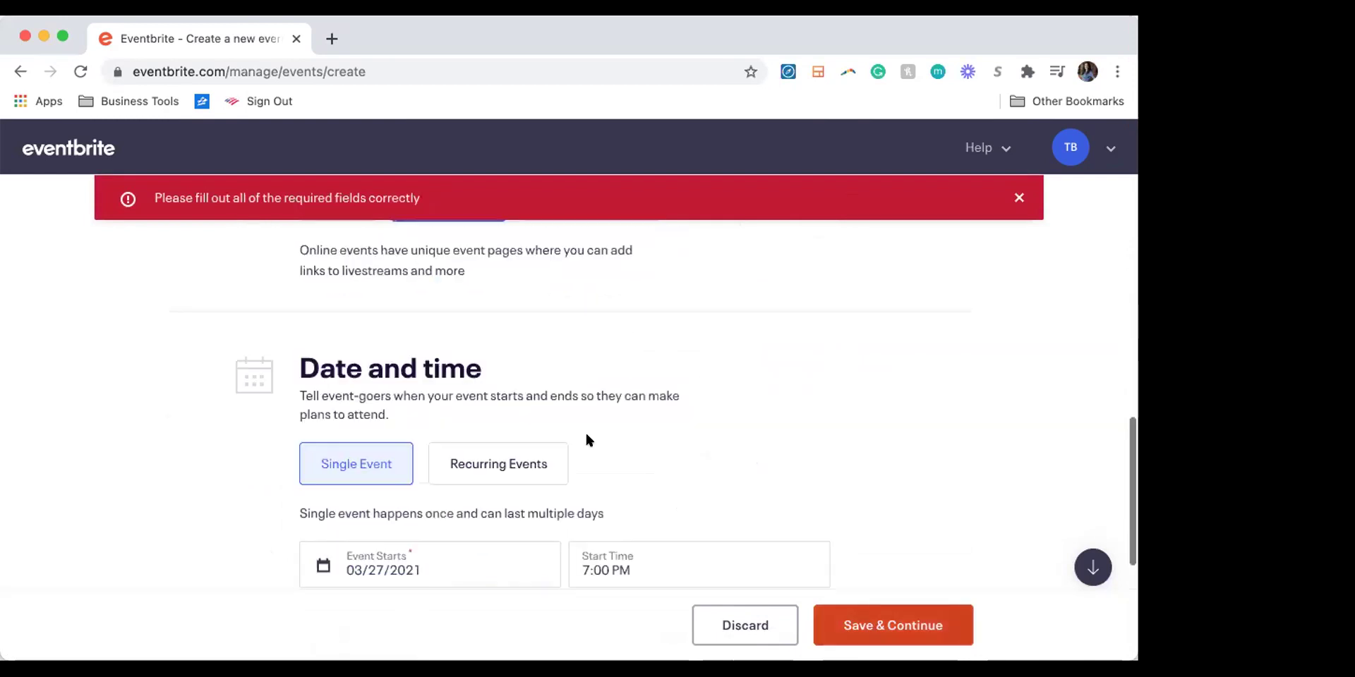
{"action": "scroll", "coordinate": [534, 493], "scroll_direction": "down", "scroll_amount": 2}
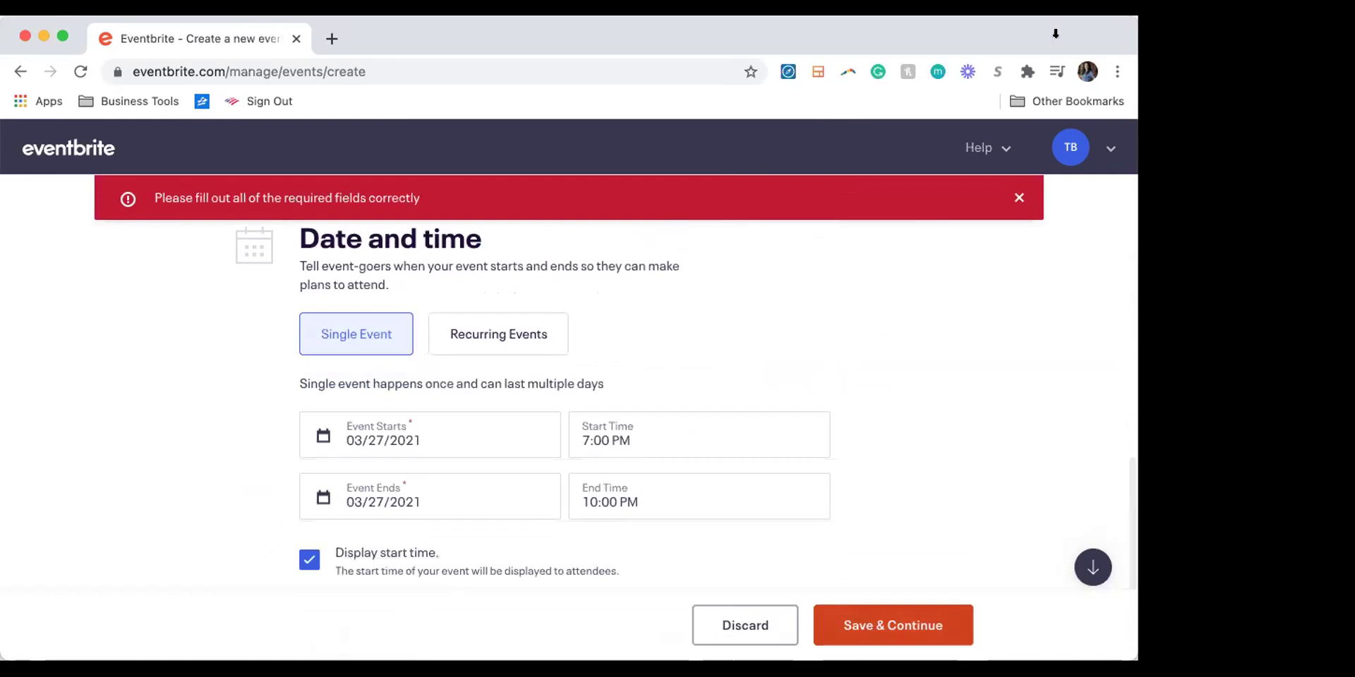
{"action": "scroll", "coordinate": [751, 279], "scroll_direction": "up", "scroll_amount": 5}
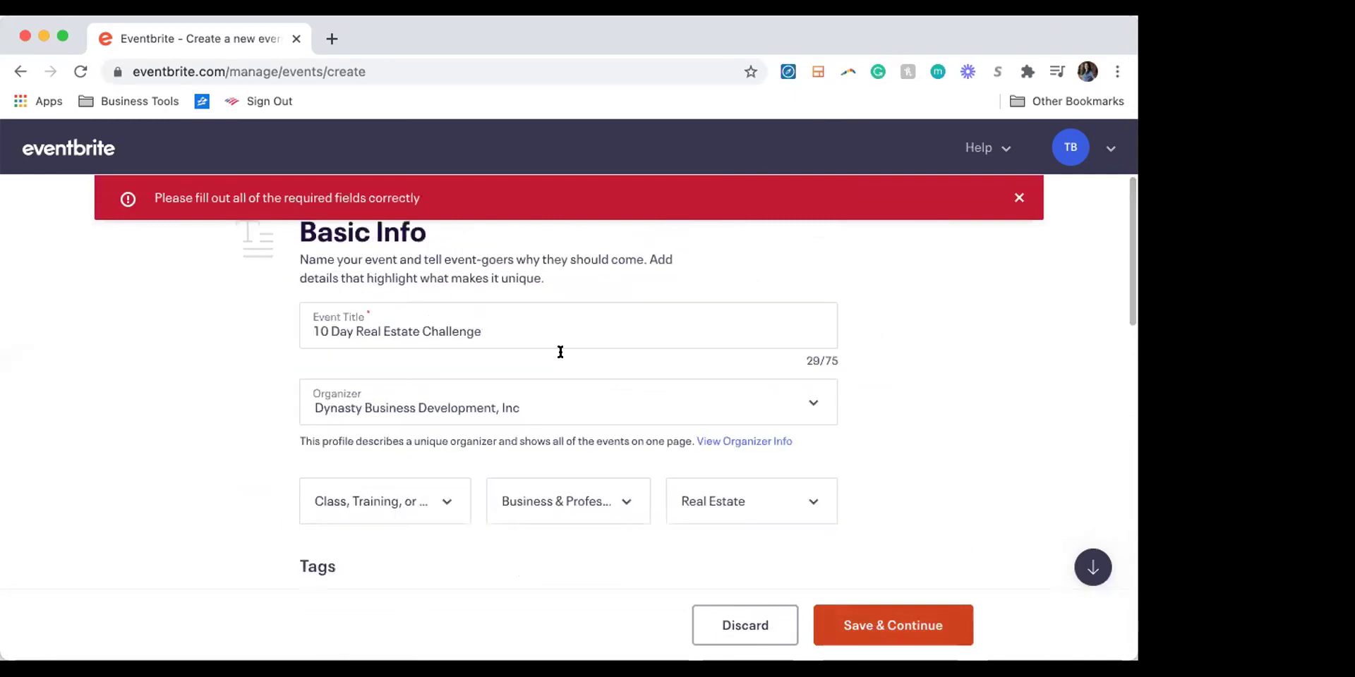
Step: Insert 'Facebook' after '10 Day' in the event title
{"action": "left_click", "coordinate": [425, 326]}
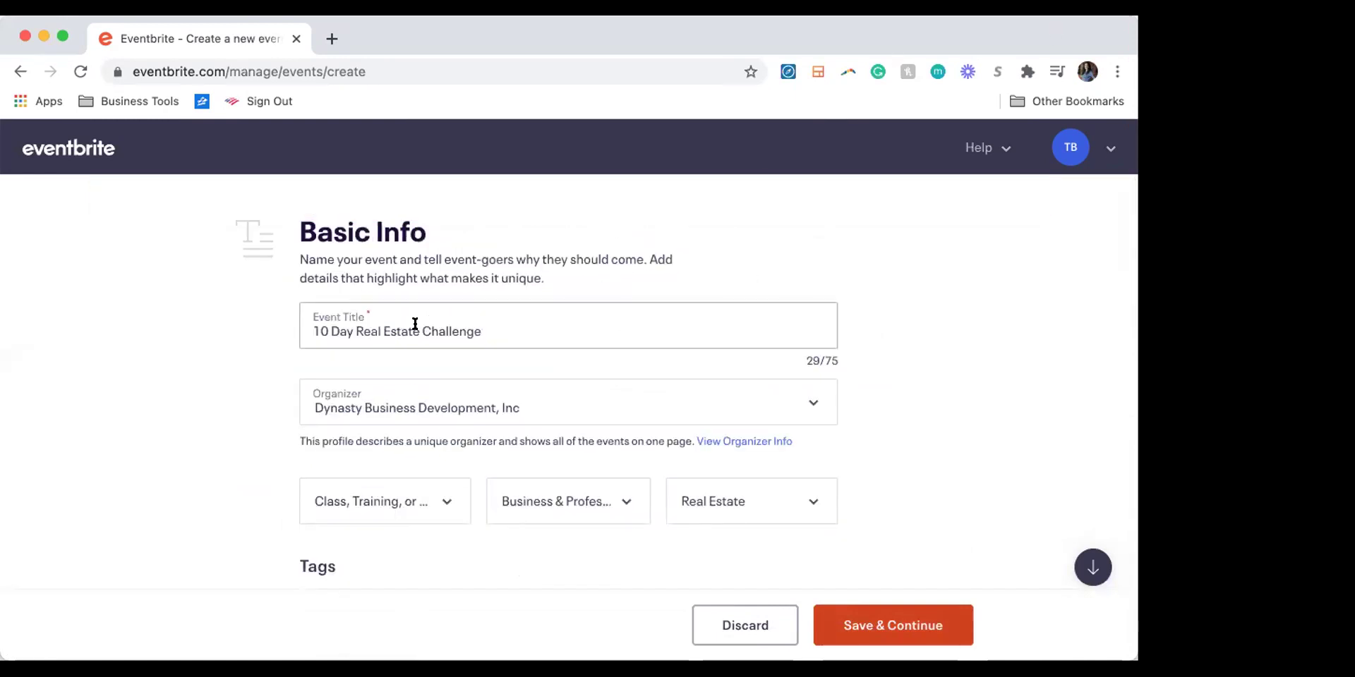
{"action": "left_click", "coordinate": [360, 329]}
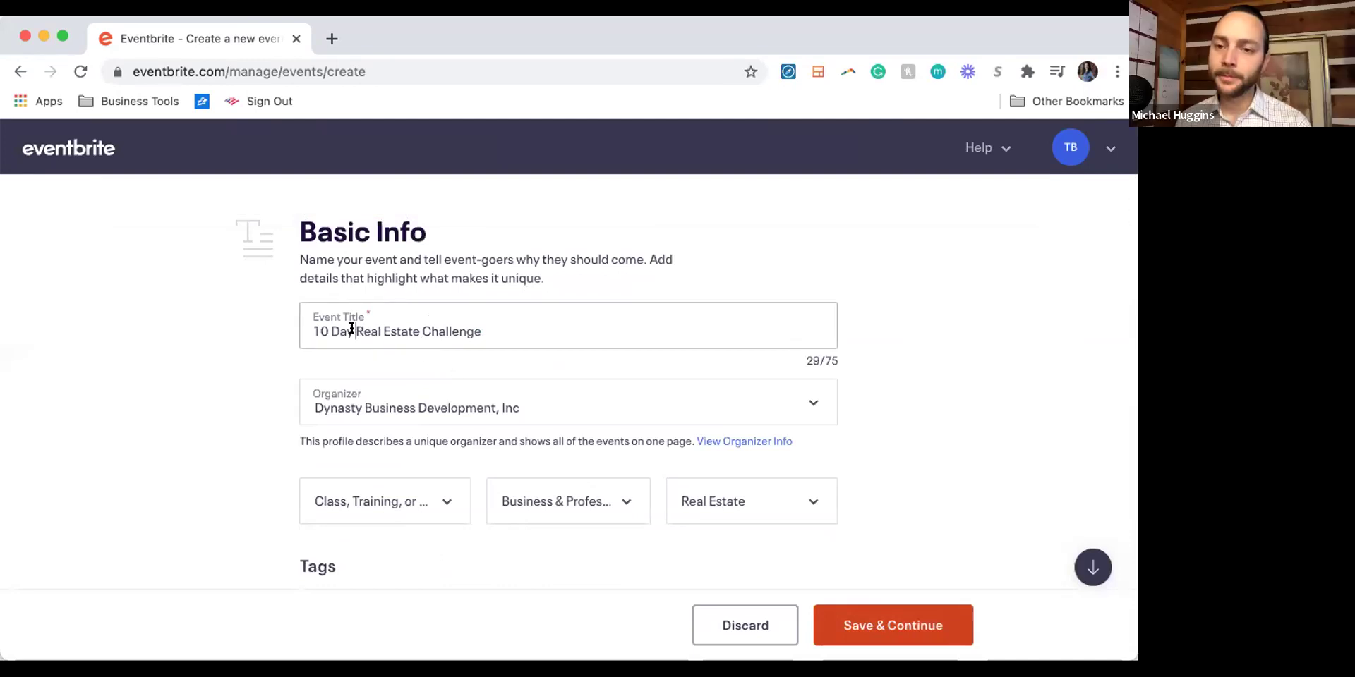
{"action": "type", "text": "Face"}
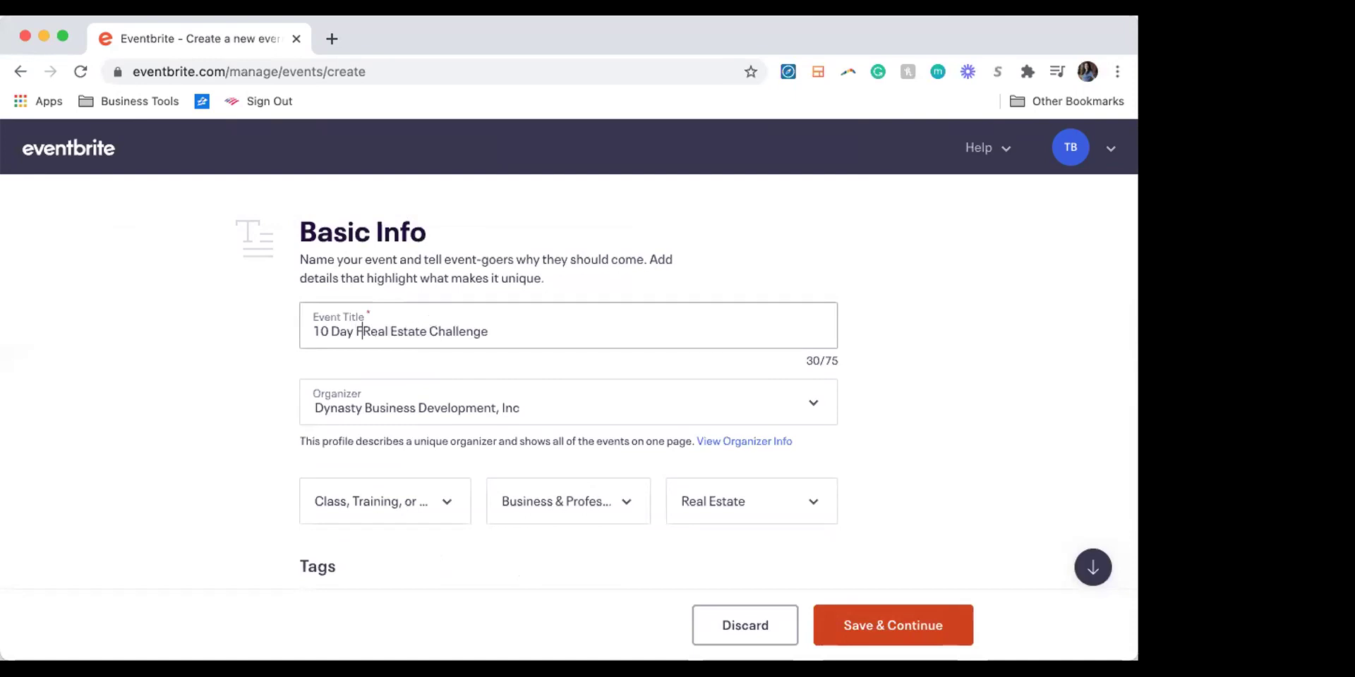
{"action": "type", "text": "book"}
{"action": "left_click", "coordinate": [343, 518]}
Step: Set the start date to February 15, 2021, with times 8:30 PM to 9:00 PM
{"action": "scroll", "coordinate": [344, 519], "scroll_direction": "down", "scroll_amount": 15}
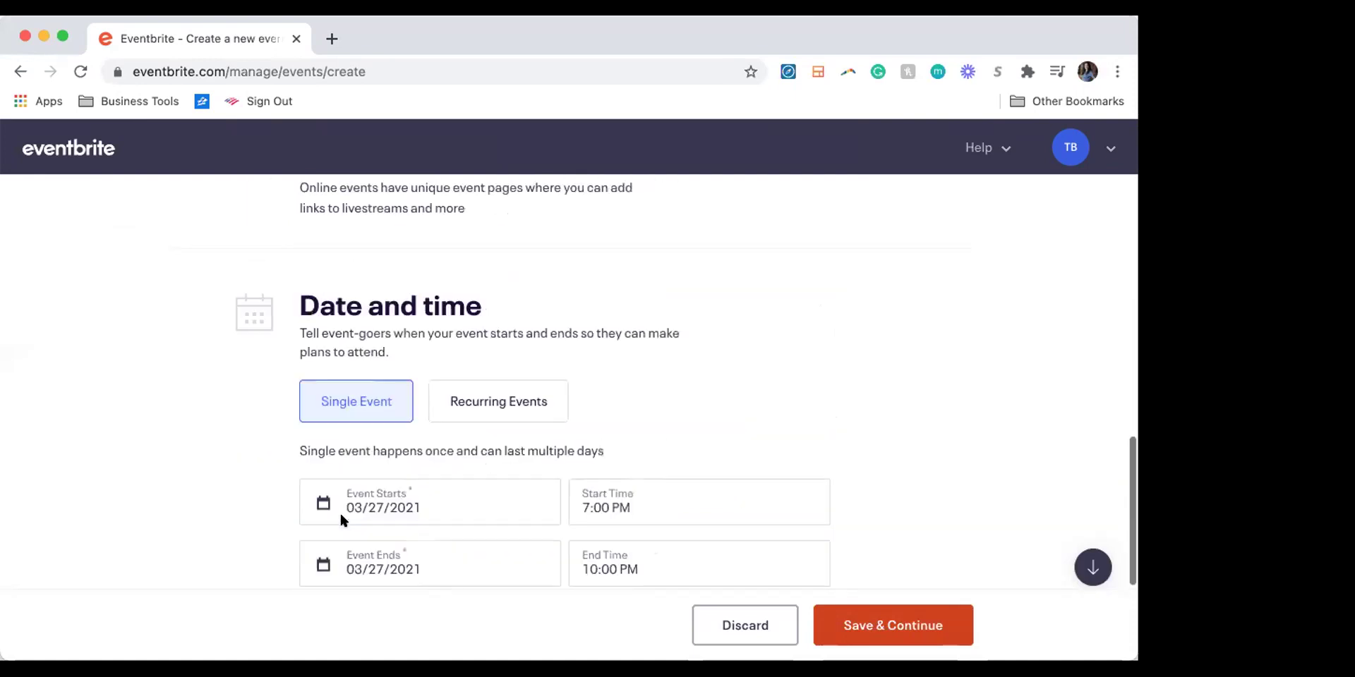
{"action": "left_click", "coordinate": [384, 387]}
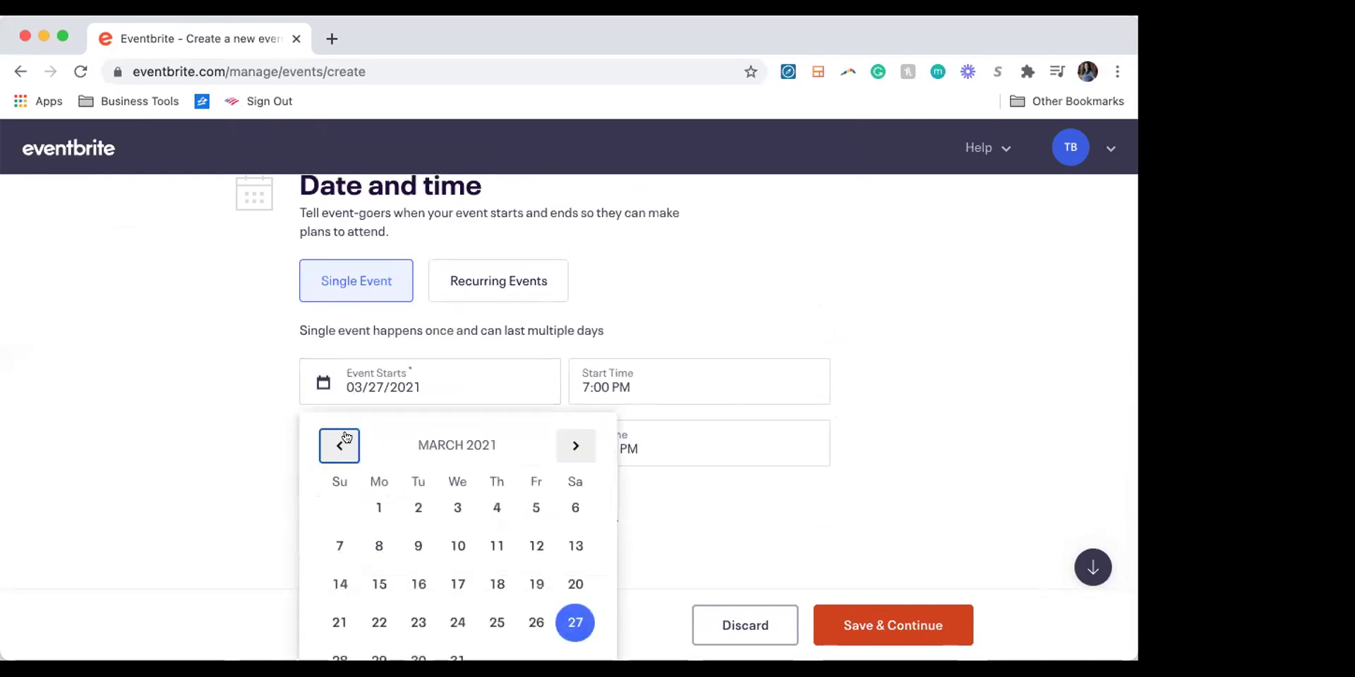
{"action": "left_click", "coordinate": [346, 437]}
{"action": "left_click", "coordinate": [377, 583]}
{"action": "left_click", "coordinate": [593, 381]}
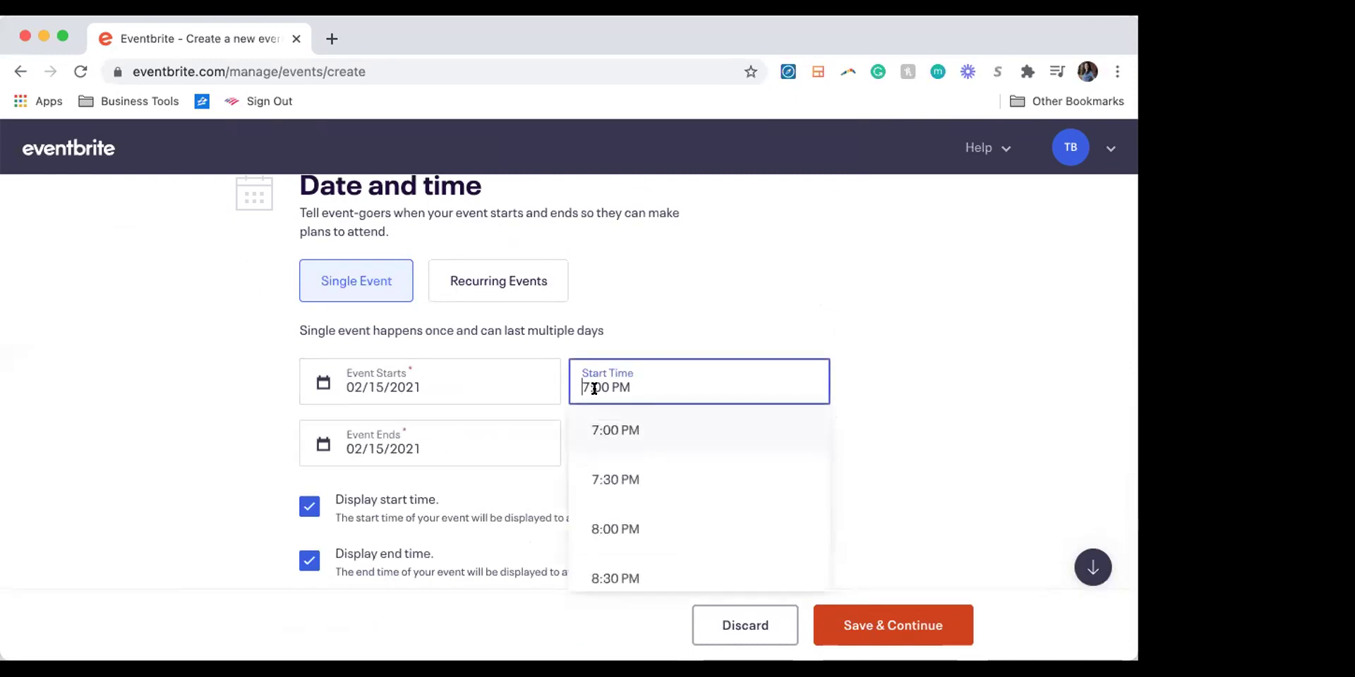
{"action": "left_click", "coordinate": [607, 568]}
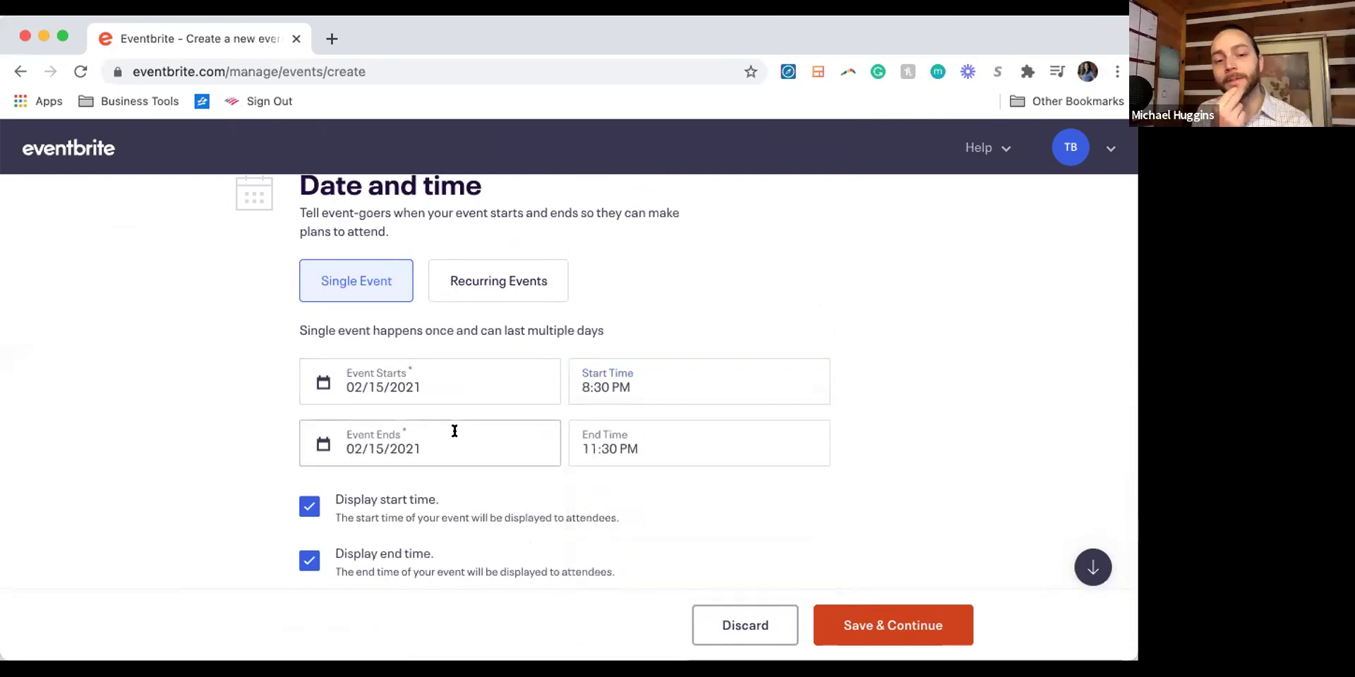
{"action": "left_click", "coordinate": [590, 455]}
{"action": "scroll", "coordinate": [587, 499], "scroll_direction": "up", "scroll_amount": 4}
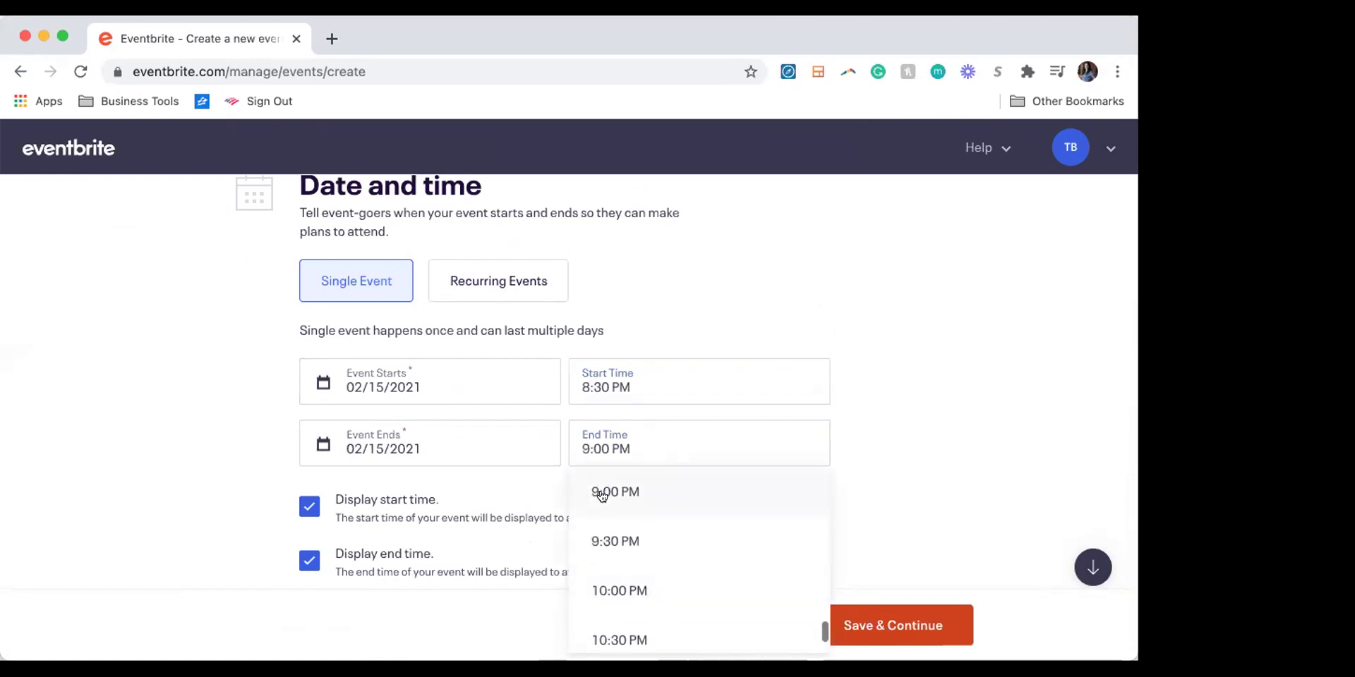
{"action": "left_click", "coordinate": [602, 496]}
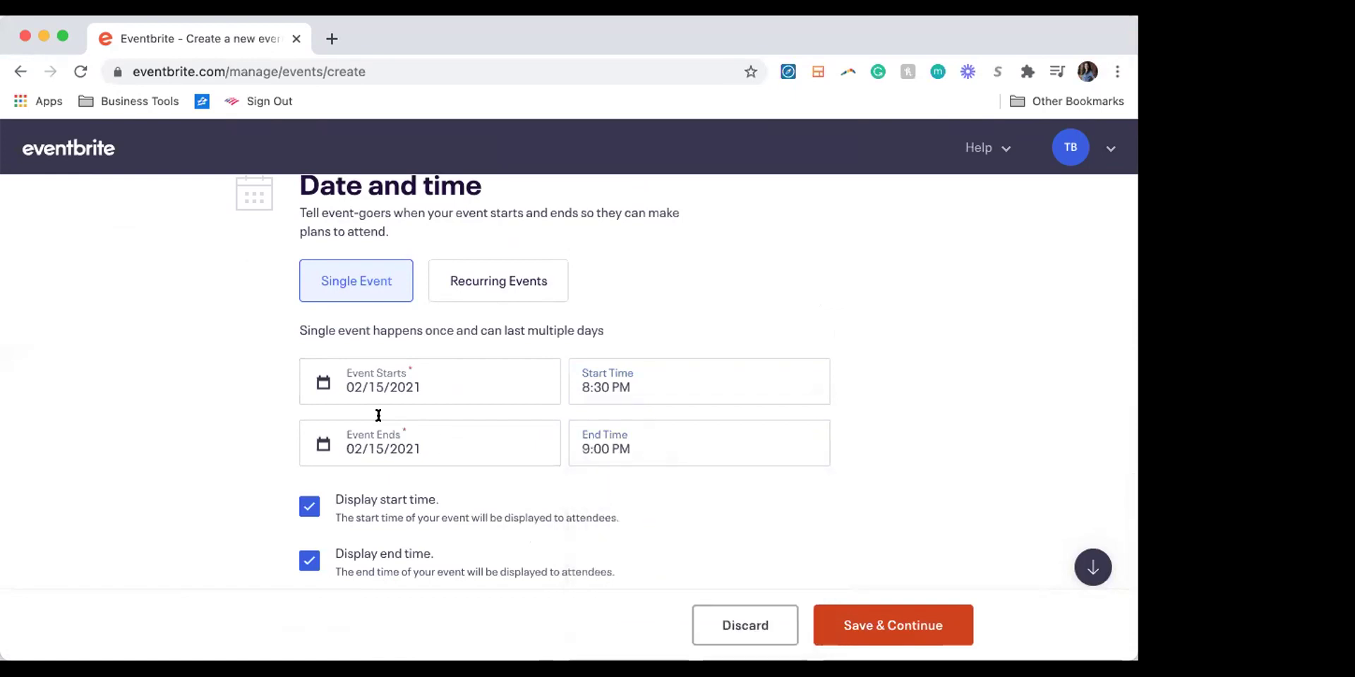
Step: Set the end date to February 25, times 8:00 PM to 8:30 PM, and save and continue
{"action": "left_click", "coordinate": [411, 445]}
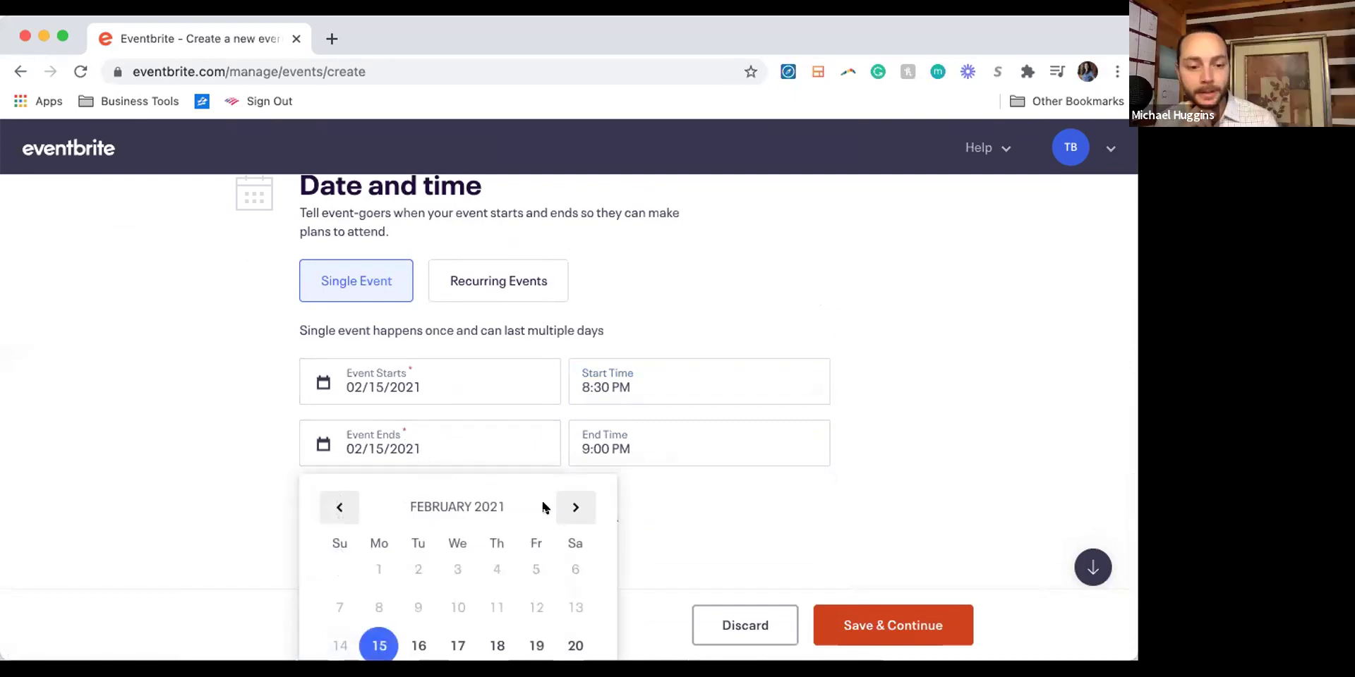
{"action": "scroll", "coordinate": [564, 508], "scroll_direction": "down", "scroll_amount": 1}
{"action": "scroll", "coordinate": [459, 544], "scroll_direction": "down", "scroll_amount": 2}
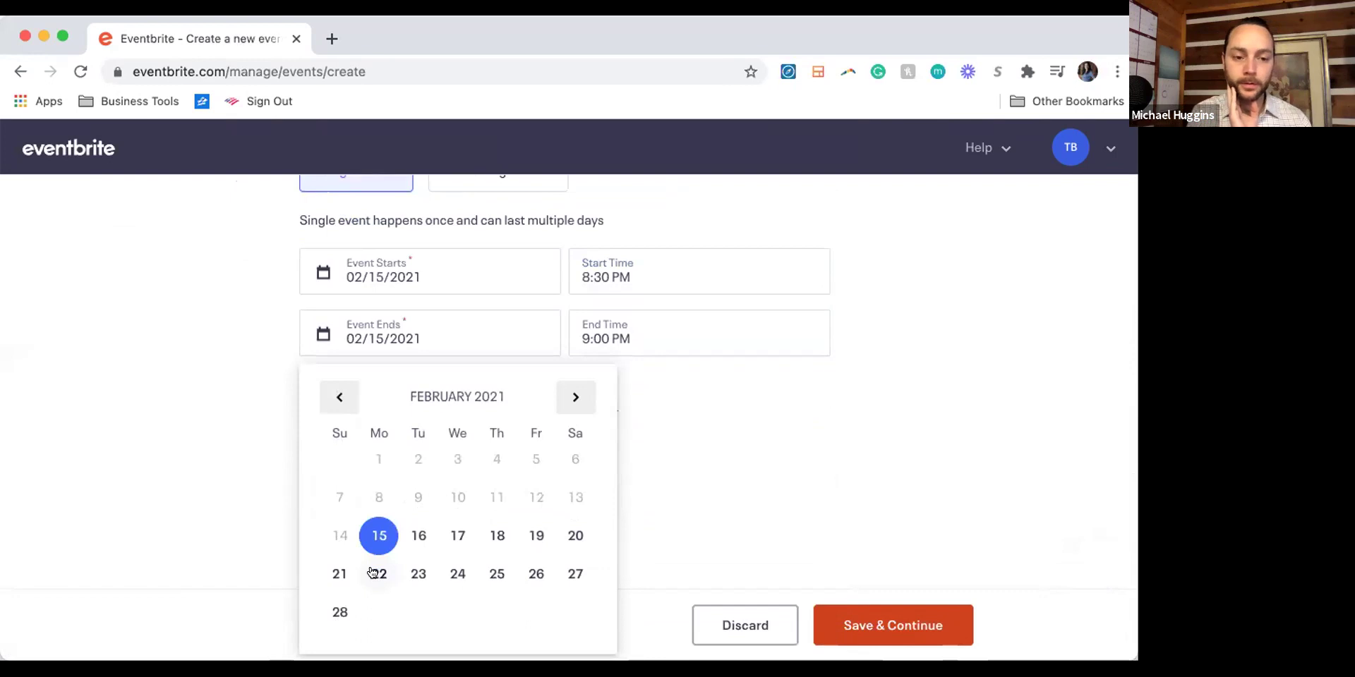
{"action": "left_click", "coordinate": [496, 574]}
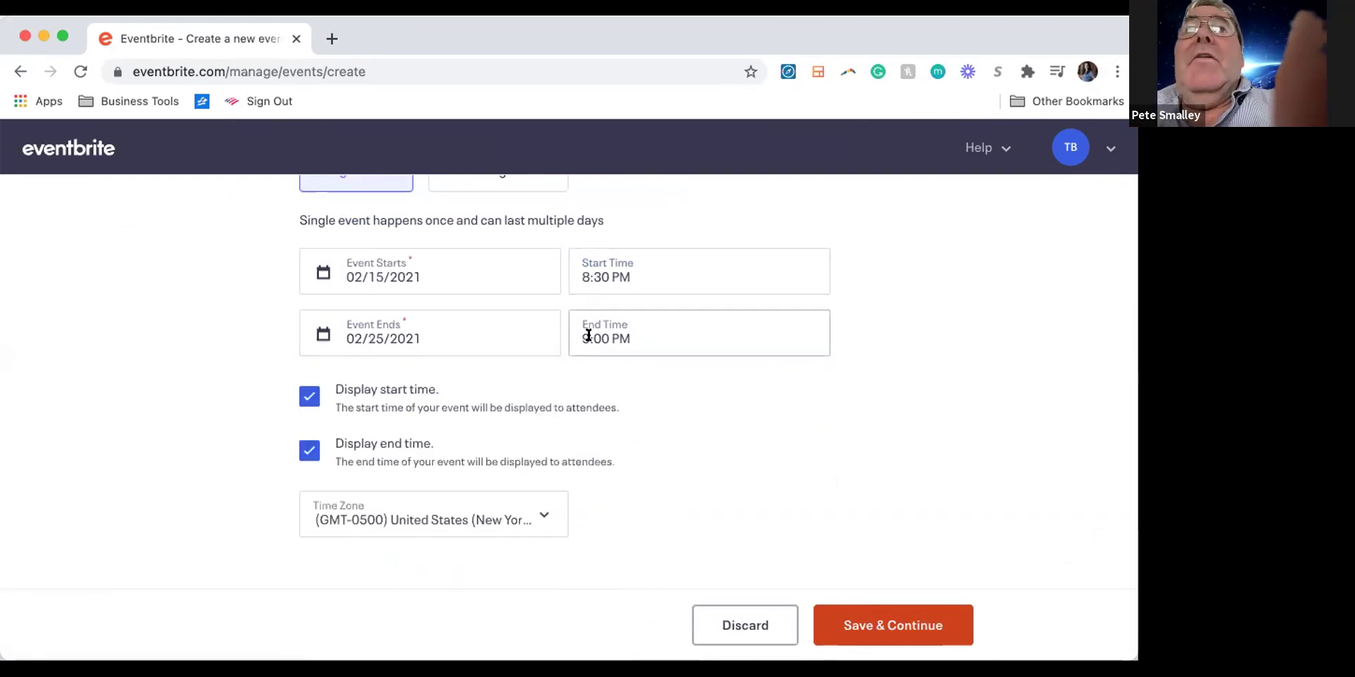
{"action": "left_click", "coordinate": [599, 270]}
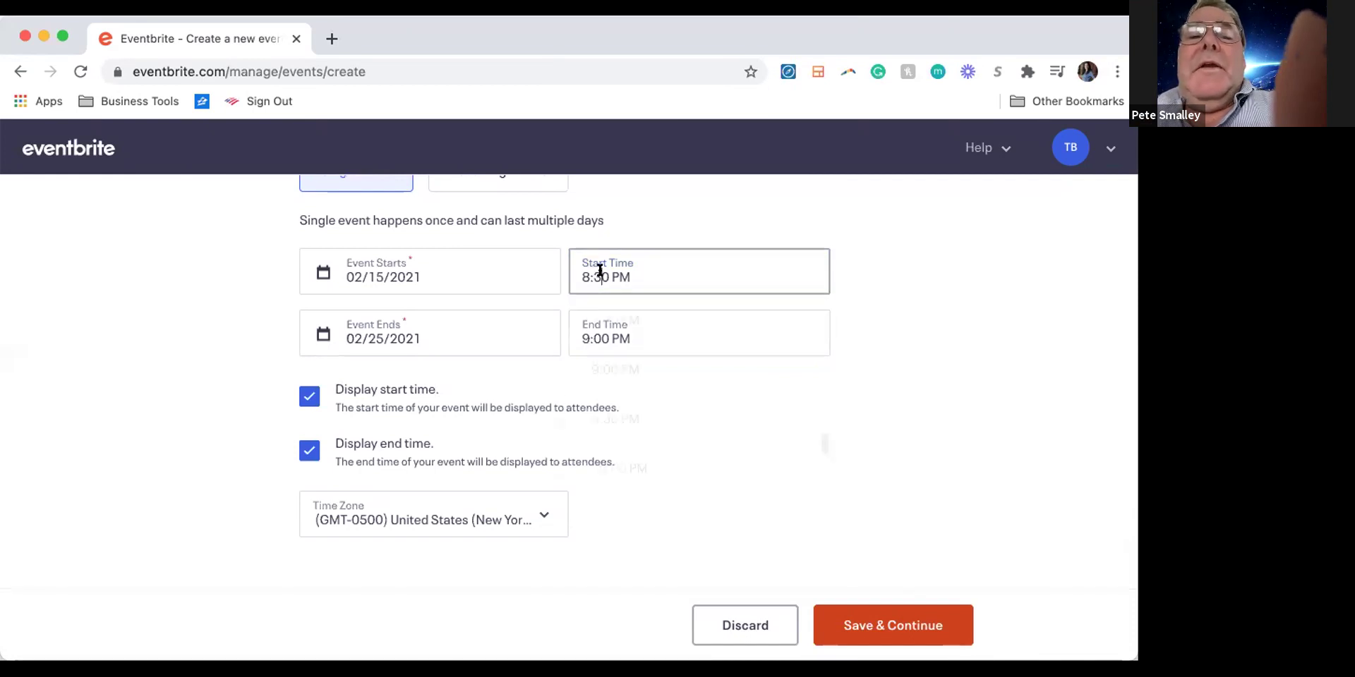
{"action": "scroll", "coordinate": [609, 332], "scroll_direction": "up", "scroll_amount": 1}
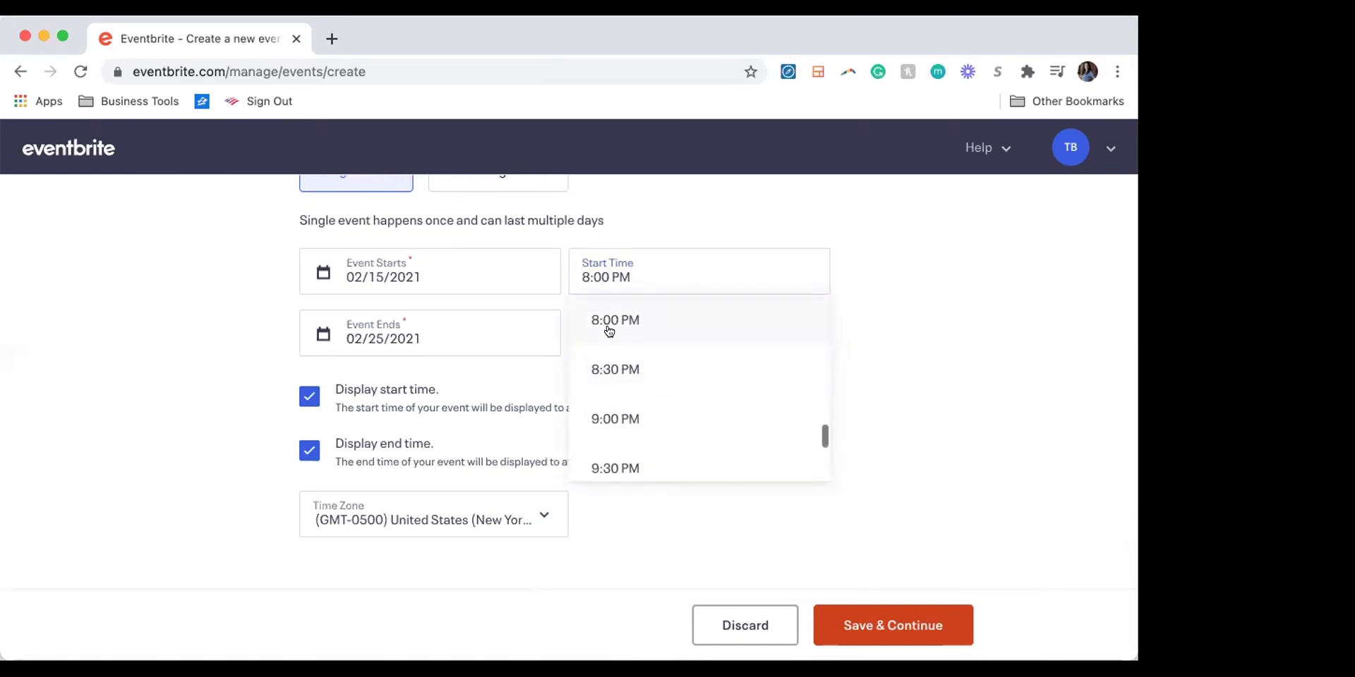
{"action": "left_click", "coordinate": [608, 323]}
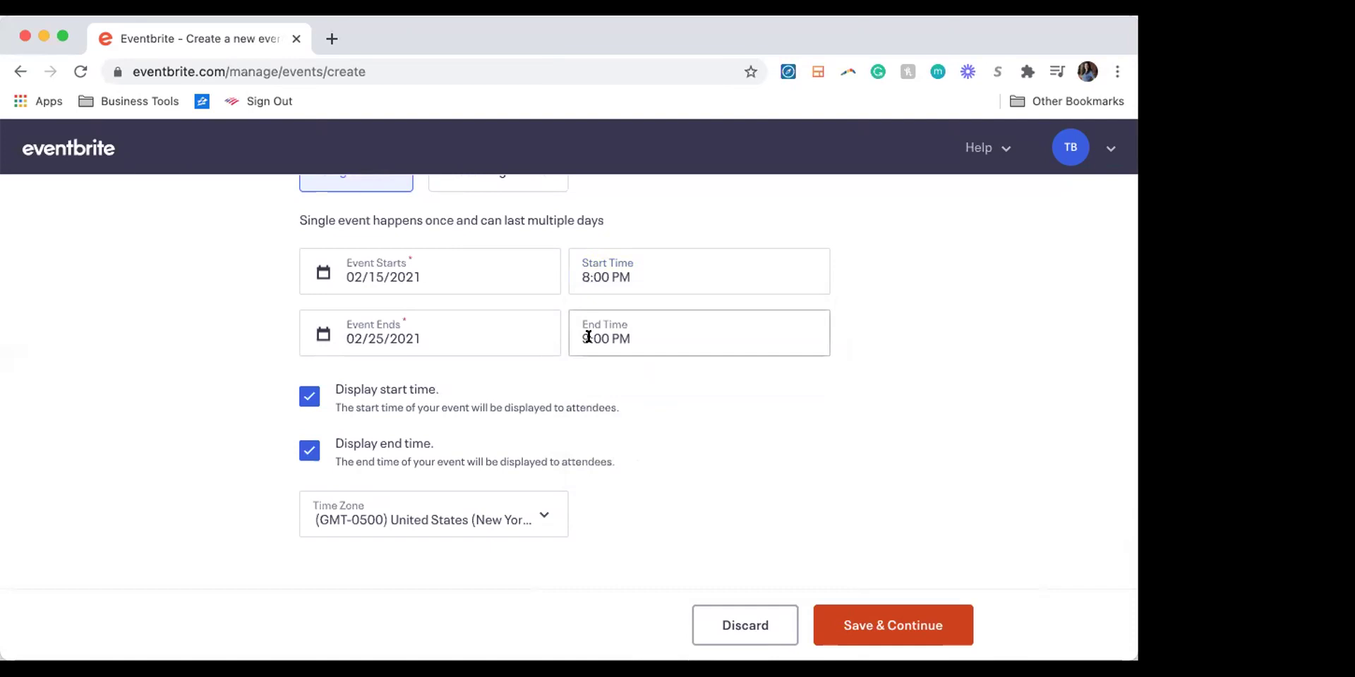
{"action": "left_click", "coordinate": [588, 338]}
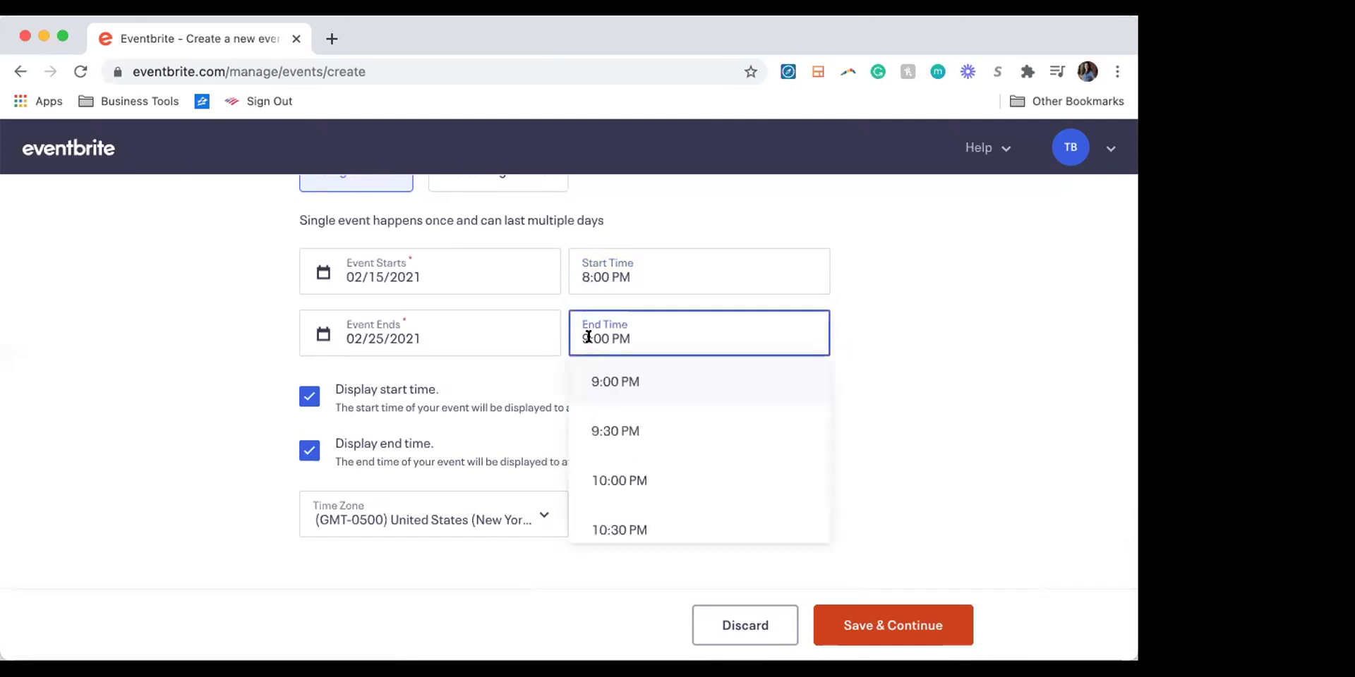
{"action": "scroll", "coordinate": [602, 392], "scroll_direction": "up", "scroll_amount": 1}
{"action": "left_click", "coordinate": [602, 381]}
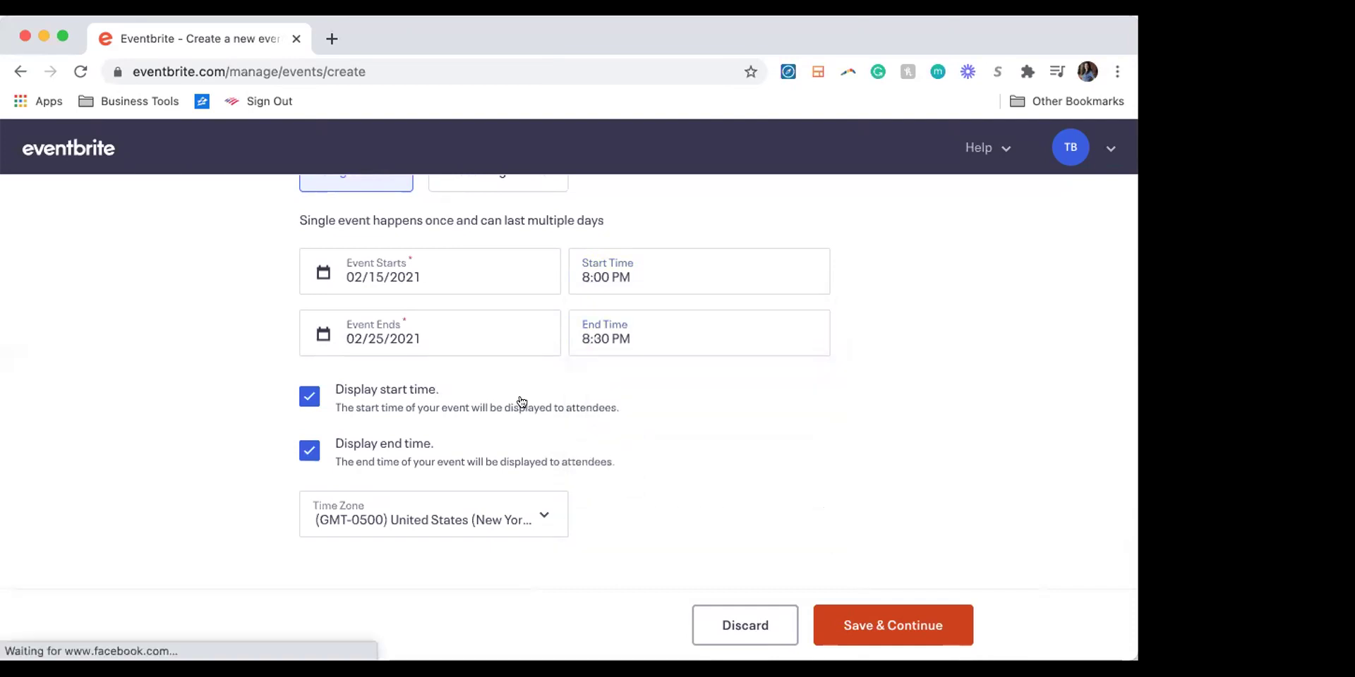
{"action": "left_click", "coordinate": [857, 614]}
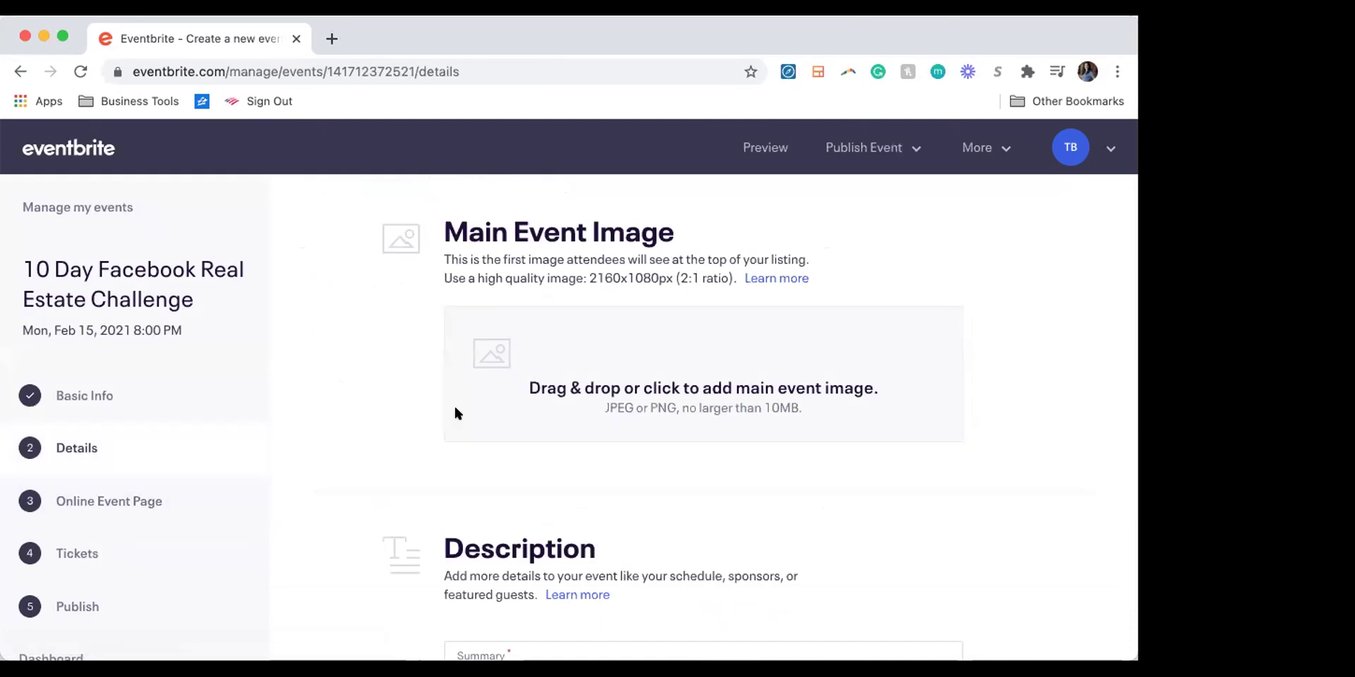
Step: Expand Order Options in the event sidebar and open the Order Form page
{"action": "scroll", "coordinate": [166, 422], "scroll_direction": "down", "scroll_amount": 1}
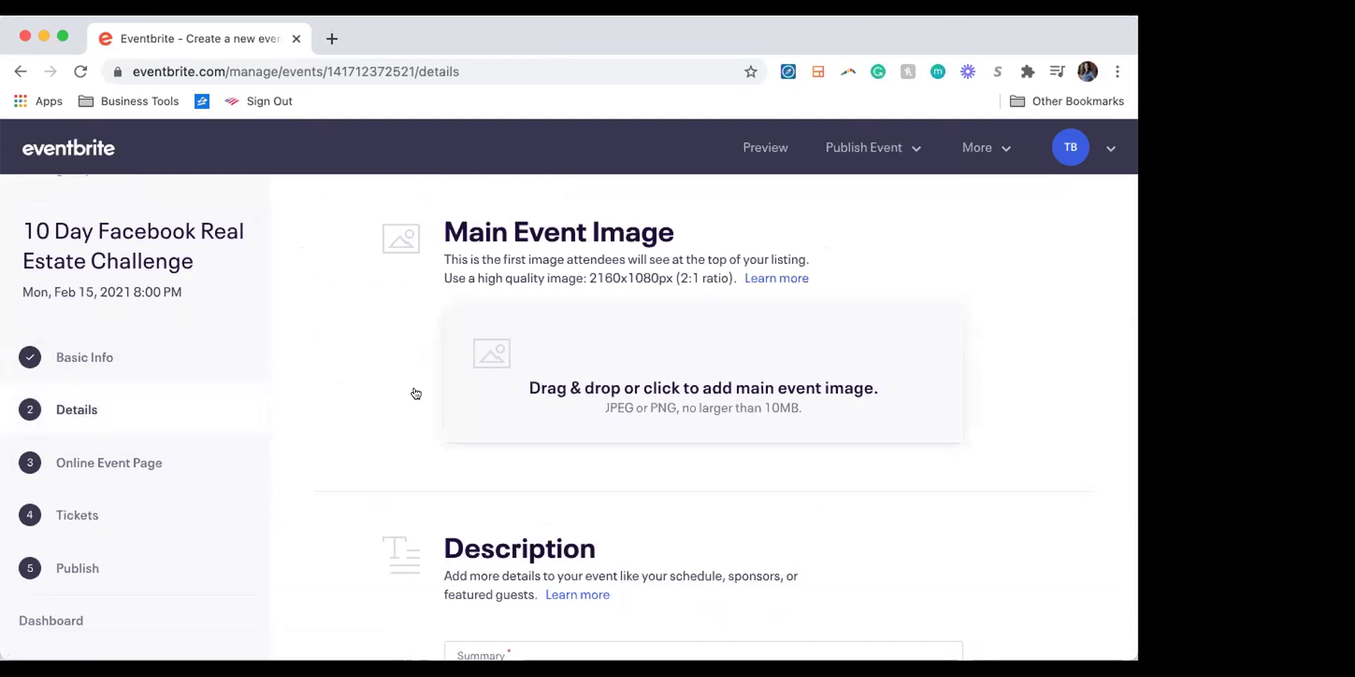
{"action": "scroll", "coordinate": [115, 416], "scroll_direction": "down", "scroll_amount": 5}
{"action": "left_click", "coordinate": [85, 429]}
{"action": "scroll", "coordinate": [81, 431], "scroll_direction": "down", "scroll_amount": 1}
{"action": "left_click", "coordinate": [73, 434]}
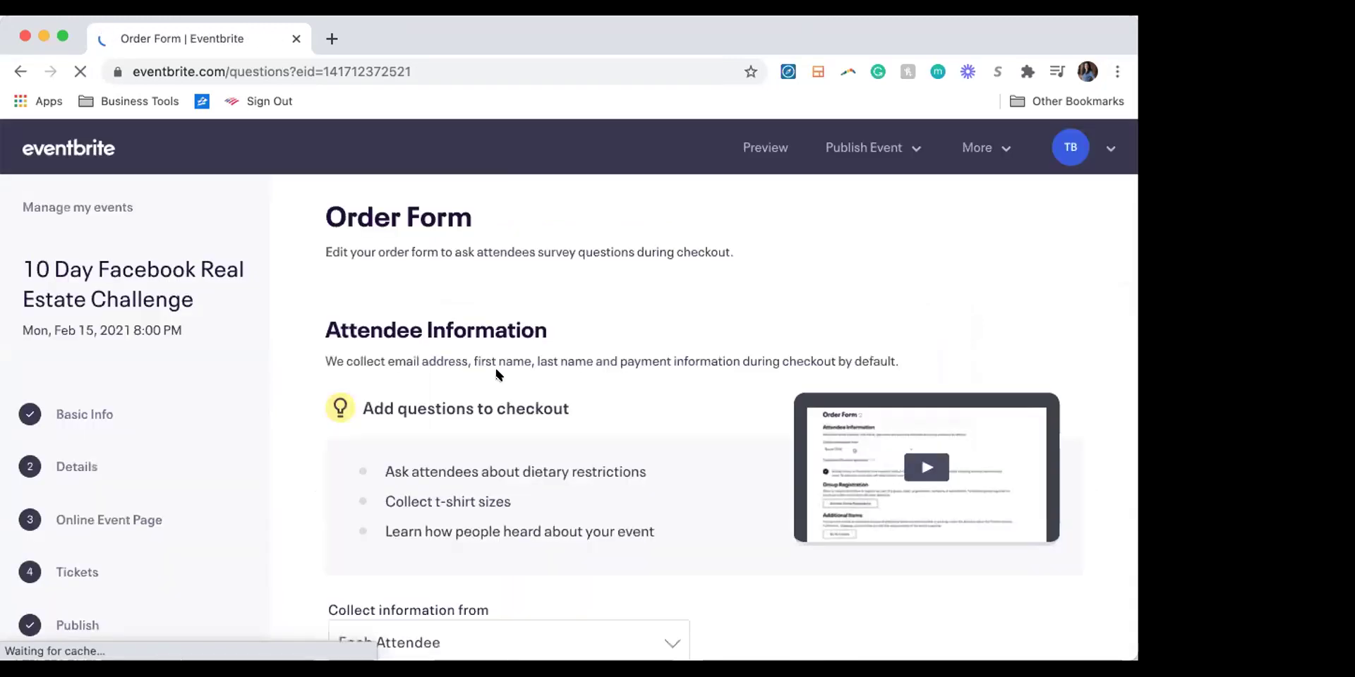
Step: Keep collecting information from Each Attendee and switch on Customize checkout questions
{"action": "scroll", "coordinate": [473, 378], "scroll_direction": "down", "scroll_amount": 2}
{"action": "scroll", "coordinate": [455, 379], "scroll_direction": "down", "scroll_amount": 3}
{"action": "left_click", "coordinate": [447, 401]}
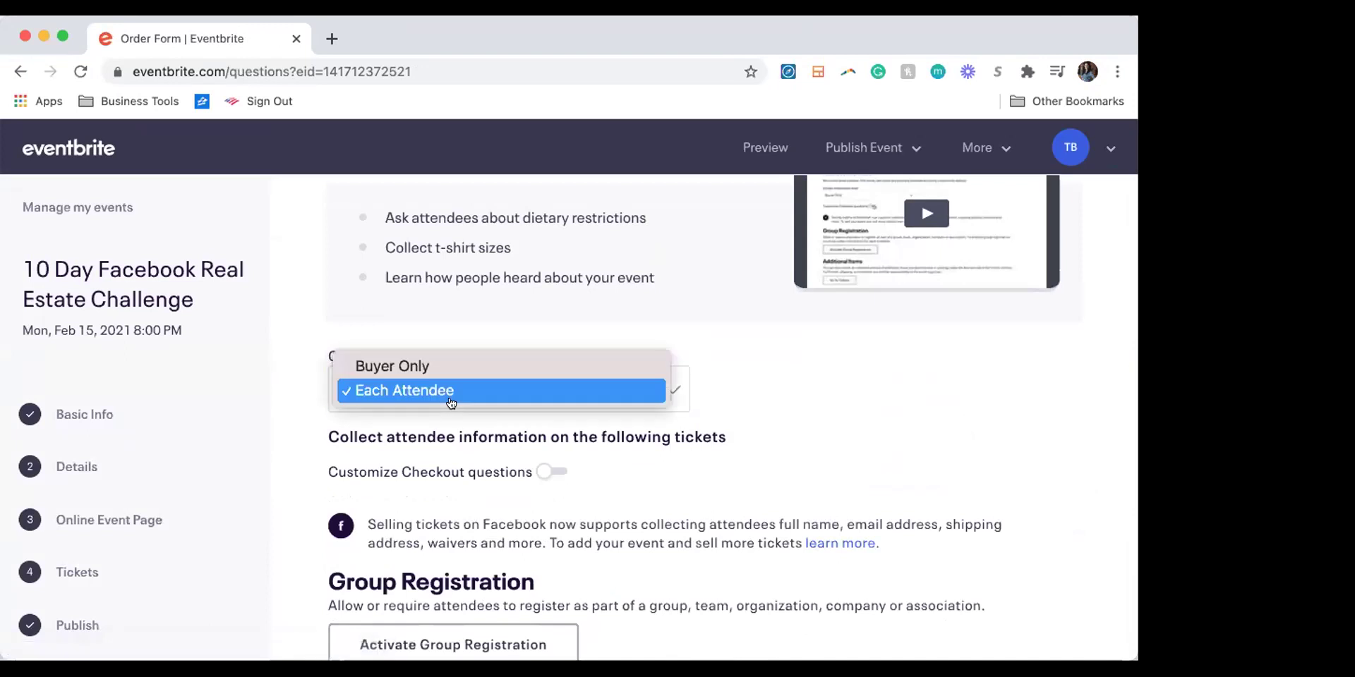
{"action": "left_click", "coordinate": [794, 402]}
{"action": "scroll", "coordinate": [794, 402], "scroll_direction": "down", "scroll_amount": 6}
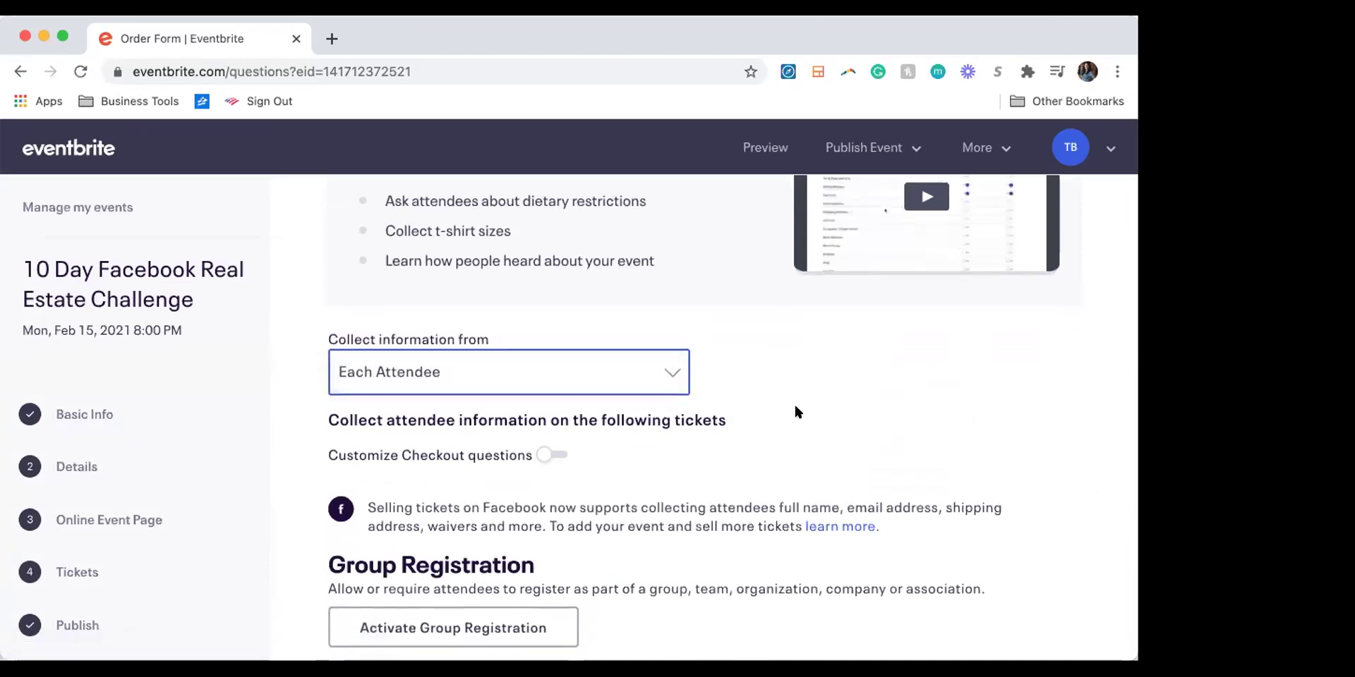
{"action": "scroll", "coordinate": [796, 403], "scroll_direction": "down", "scroll_amount": 10}
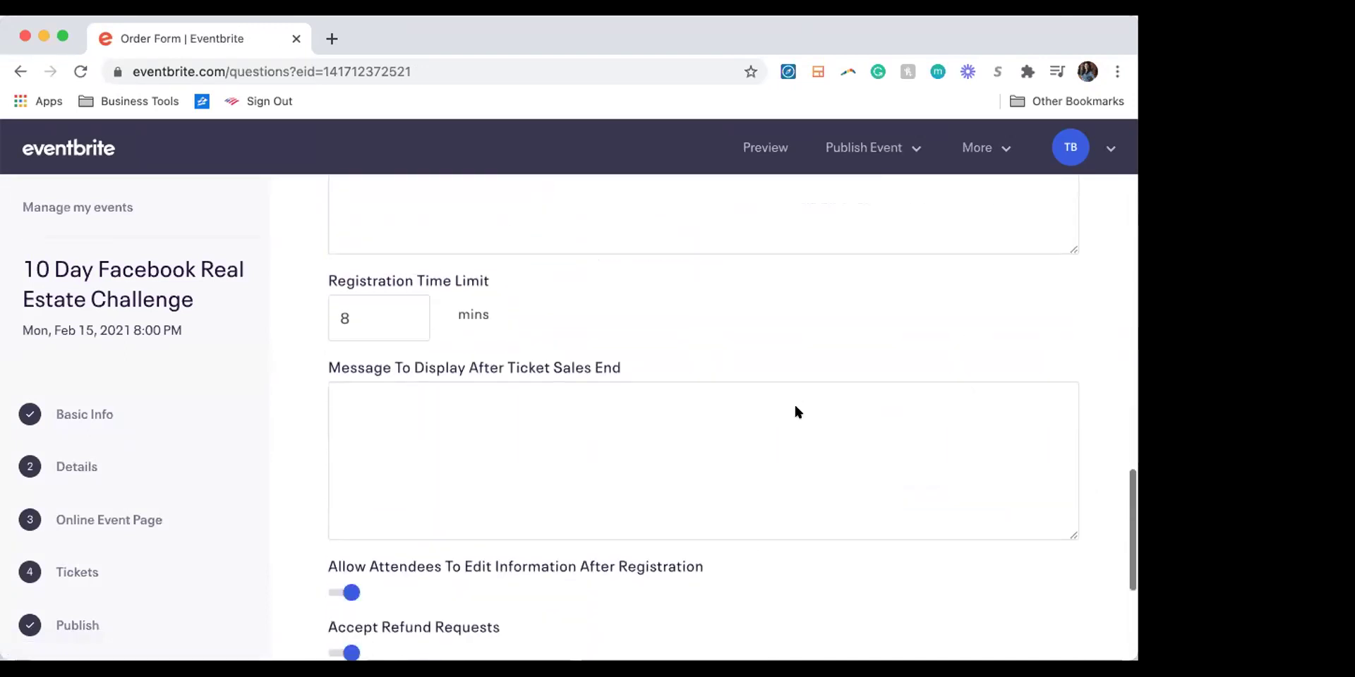
{"action": "scroll", "coordinate": [795, 404], "scroll_direction": "up", "scroll_amount": 6}
{"action": "scroll", "coordinate": [796, 409], "scroll_direction": "up", "scroll_amount": 6}
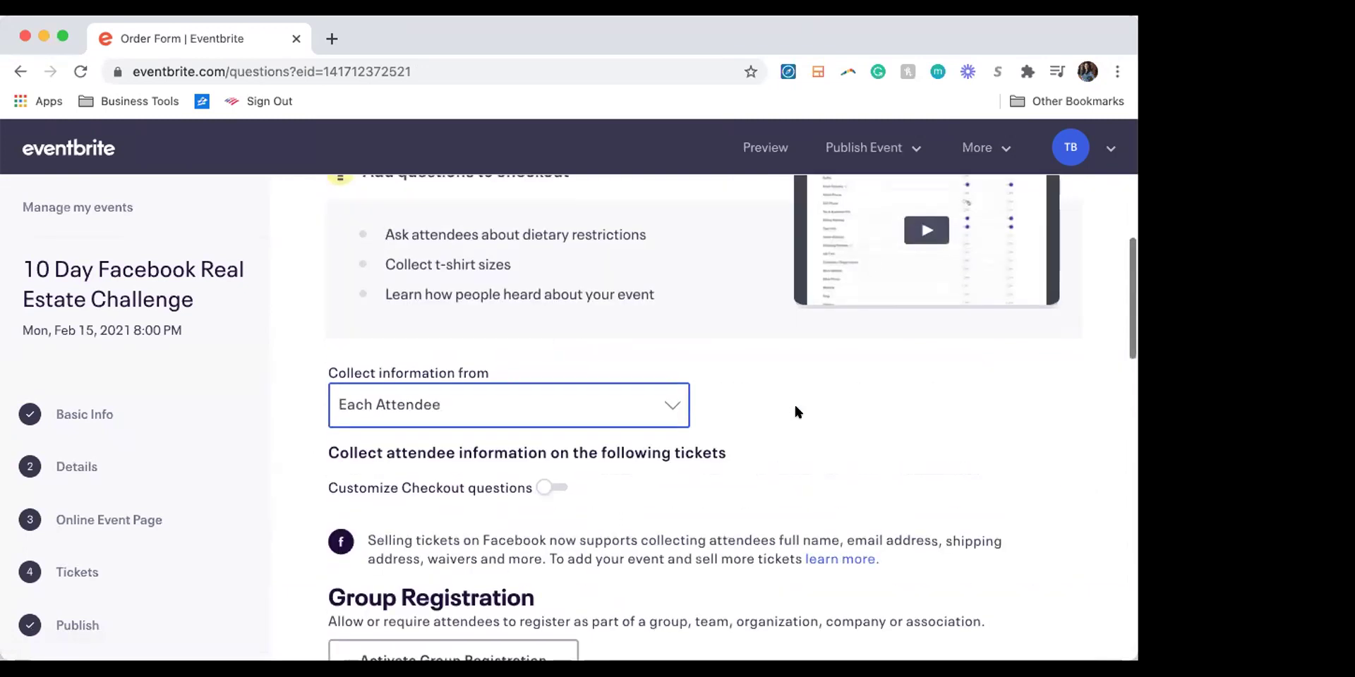
{"action": "scroll", "coordinate": [795, 410], "scroll_direction": "down", "scroll_amount": 1}
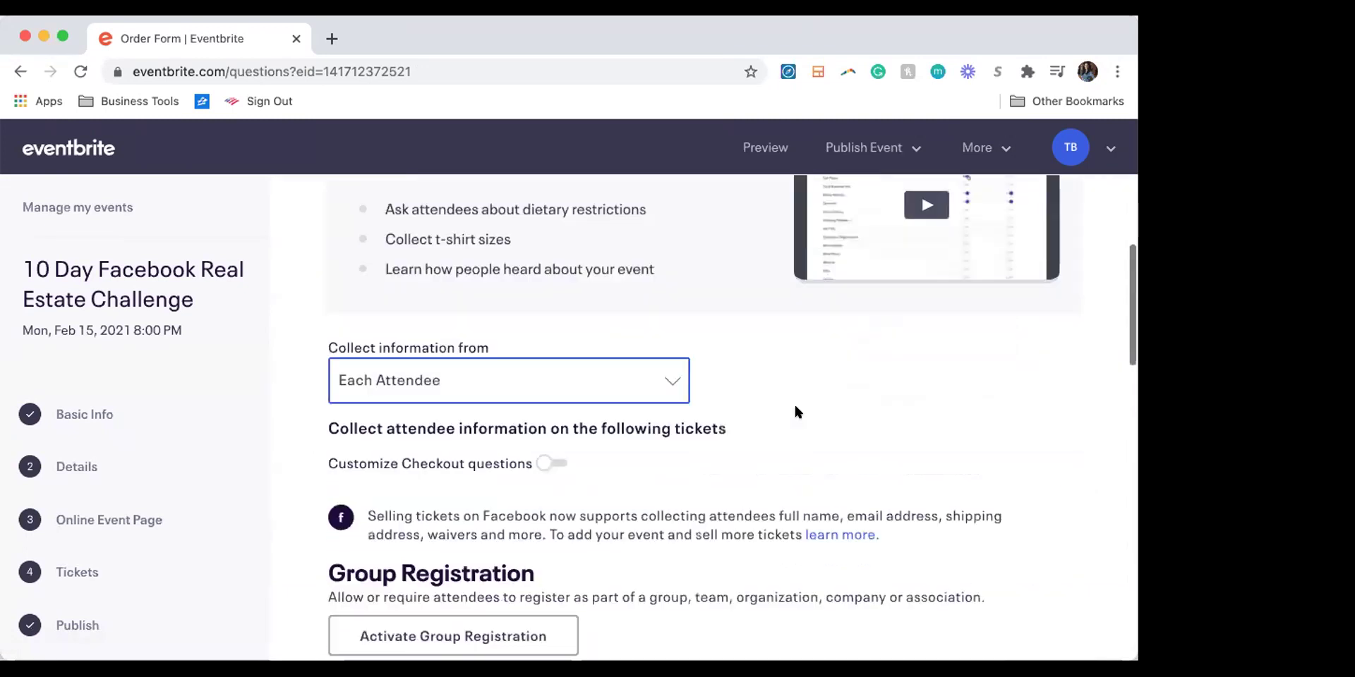
{"action": "left_click", "coordinate": [541, 460]}
Step: Make Cell Phone a required checkout question
{"action": "scroll", "coordinate": [689, 399], "scroll_direction": "down", "scroll_amount": 1}
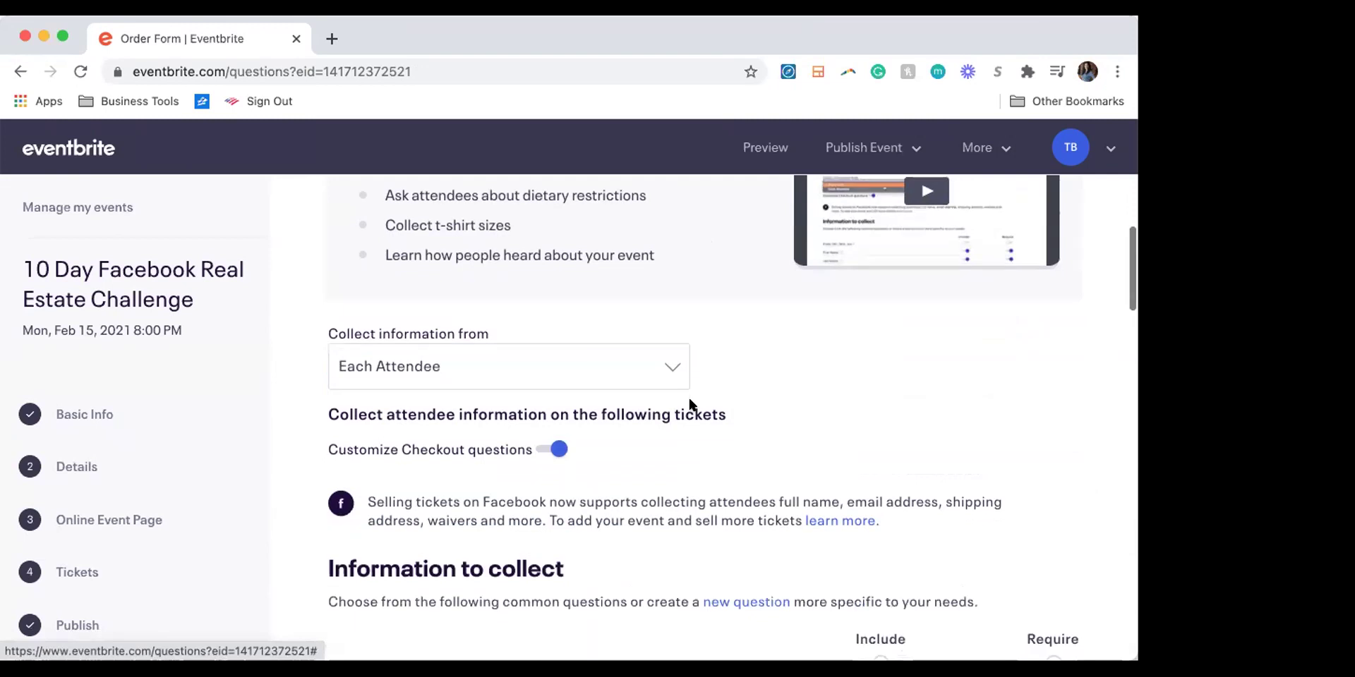
{"action": "scroll", "coordinate": [689, 402], "scroll_direction": "down", "scroll_amount": 5}
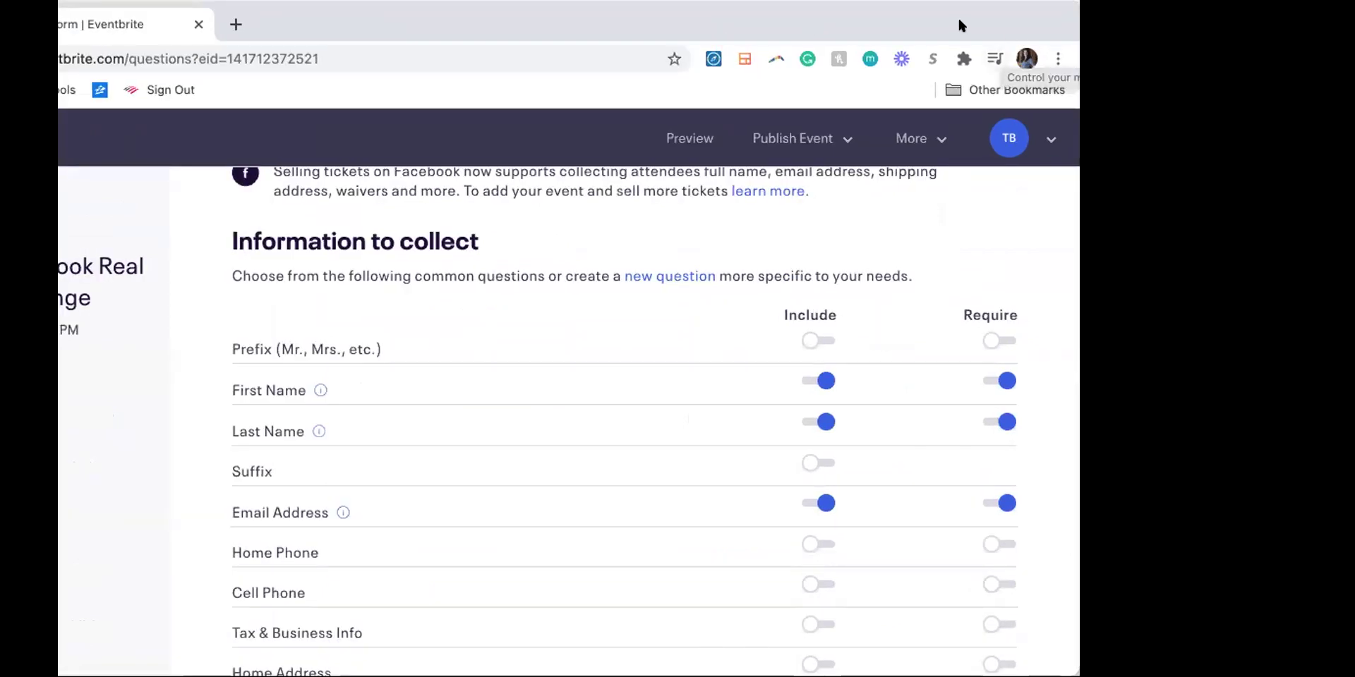
{"action": "scroll", "coordinate": [660, 463], "scroll_direction": "down", "scroll_amount": 2}
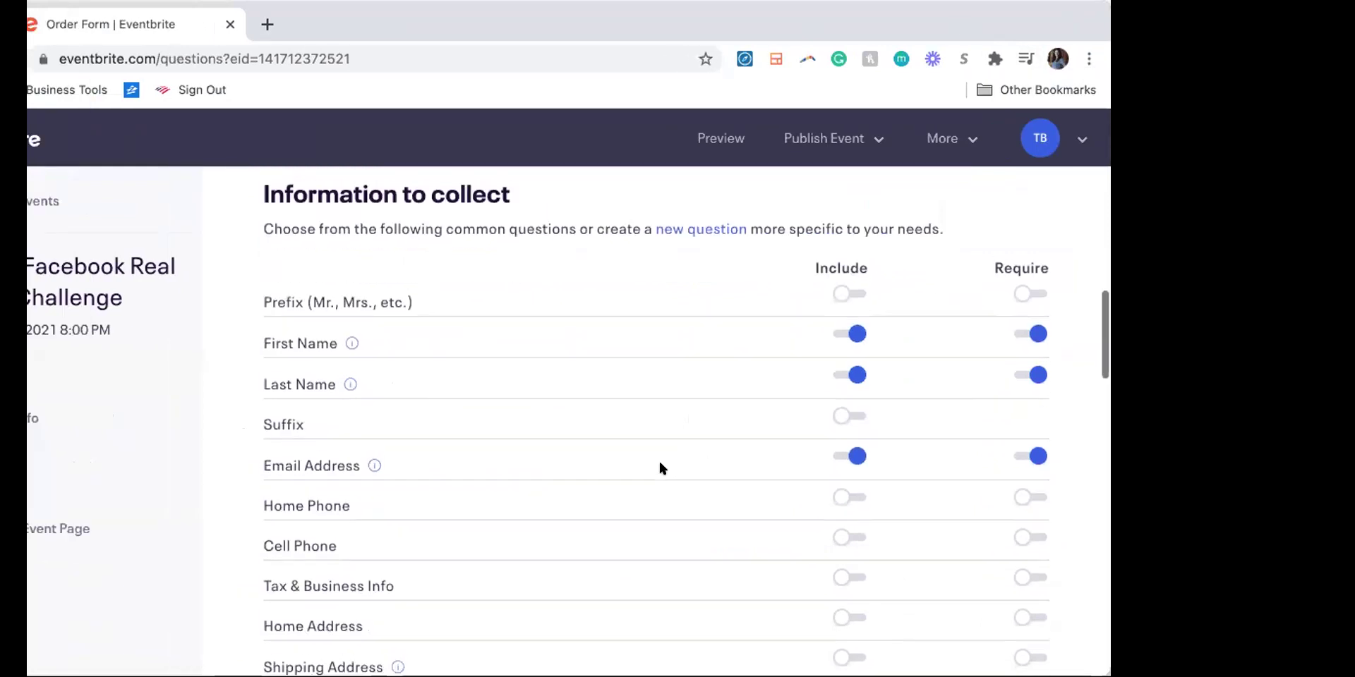
{"action": "left_click", "coordinate": [1016, 540]}
{"action": "scroll", "coordinate": [532, 538], "scroll_direction": "down", "scroll_amount": 6}
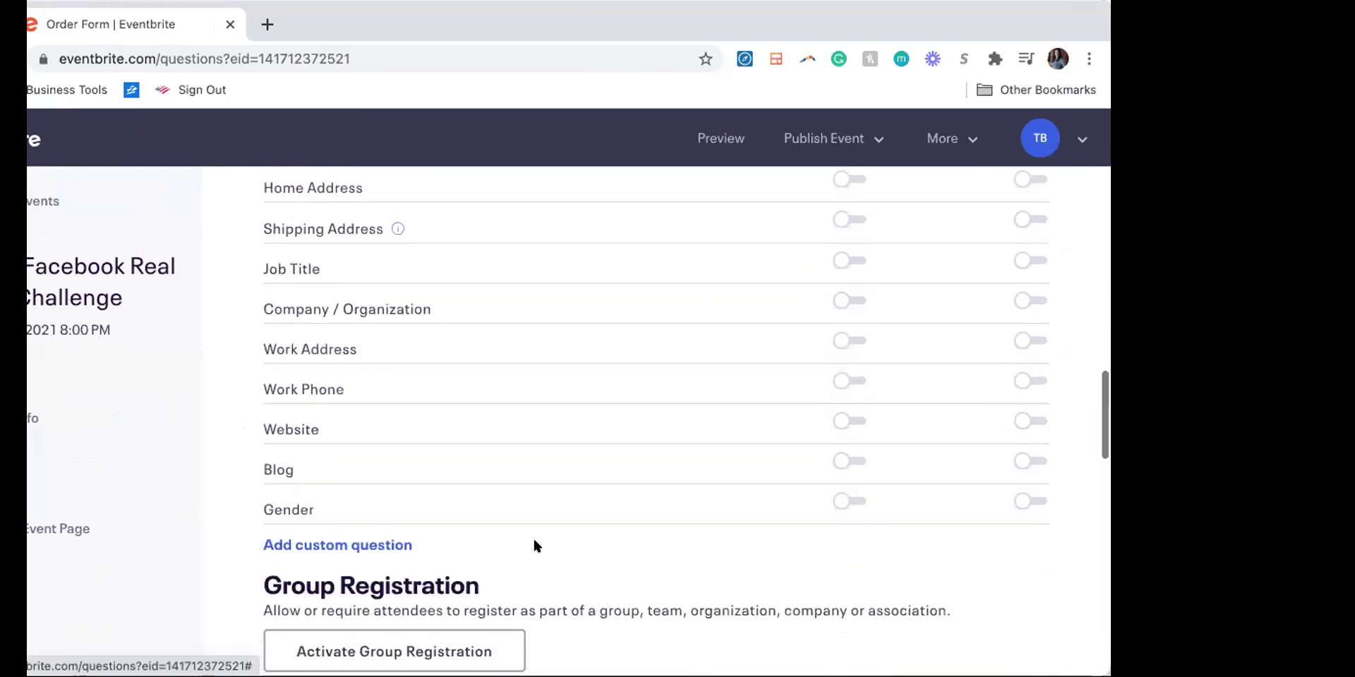
{"action": "scroll", "coordinate": [534, 545], "scroll_direction": "down", "scroll_amount": 1}
{"action": "scroll", "coordinate": [534, 545], "scroll_direction": "down", "scroll_amount": 3}
{"action": "scroll", "coordinate": [534, 546], "scroll_direction": "down", "scroll_amount": 7}
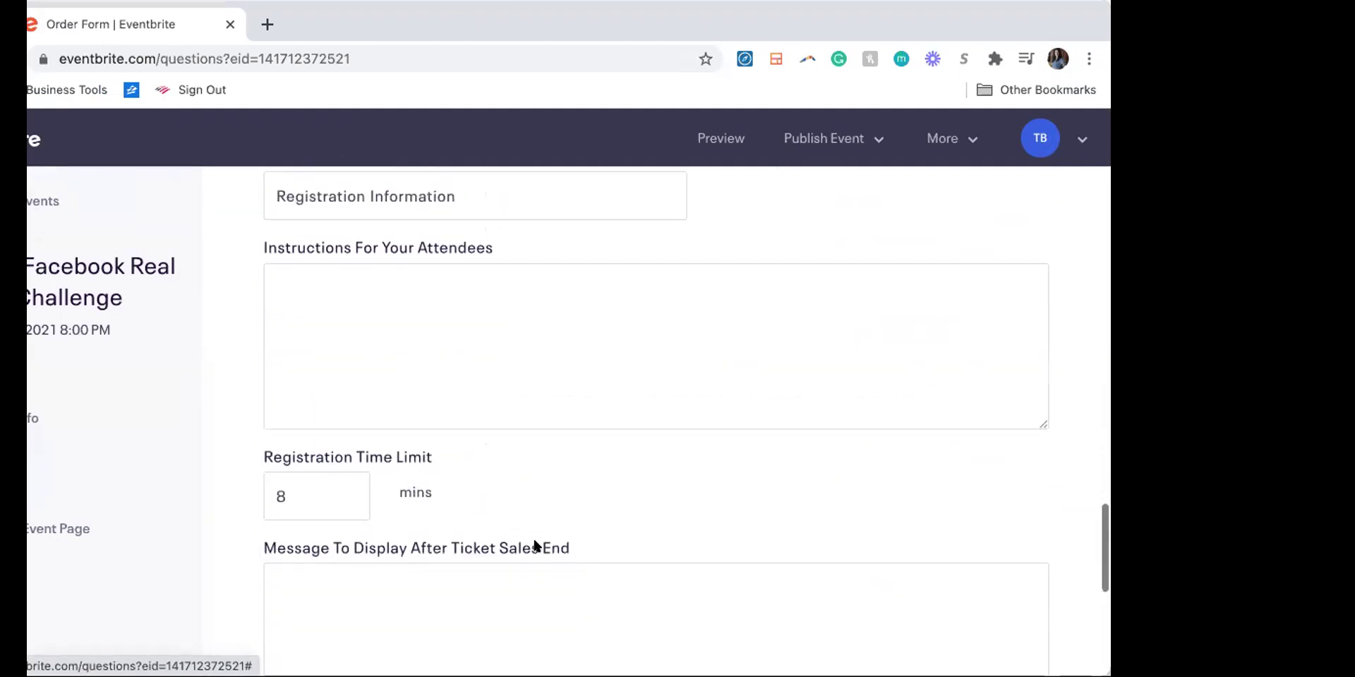
{"action": "scroll", "coordinate": [534, 546], "scroll_direction": "down", "scroll_amount": 5}
{"action": "scroll", "coordinate": [534, 546], "scroll_direction": "up", "scroll_amount": 10}
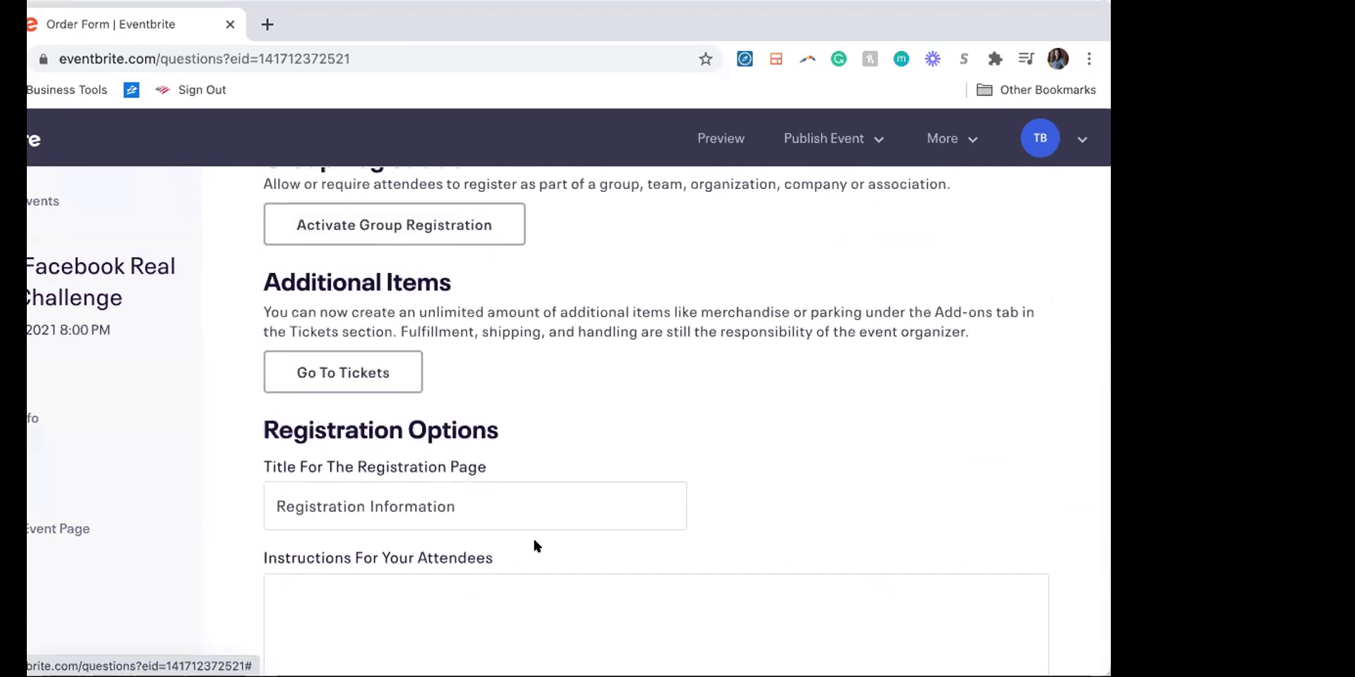
{"action": "scroll", "coordinate": [534, 546], "scroll_direction": "up", "scroll_amount": 3}
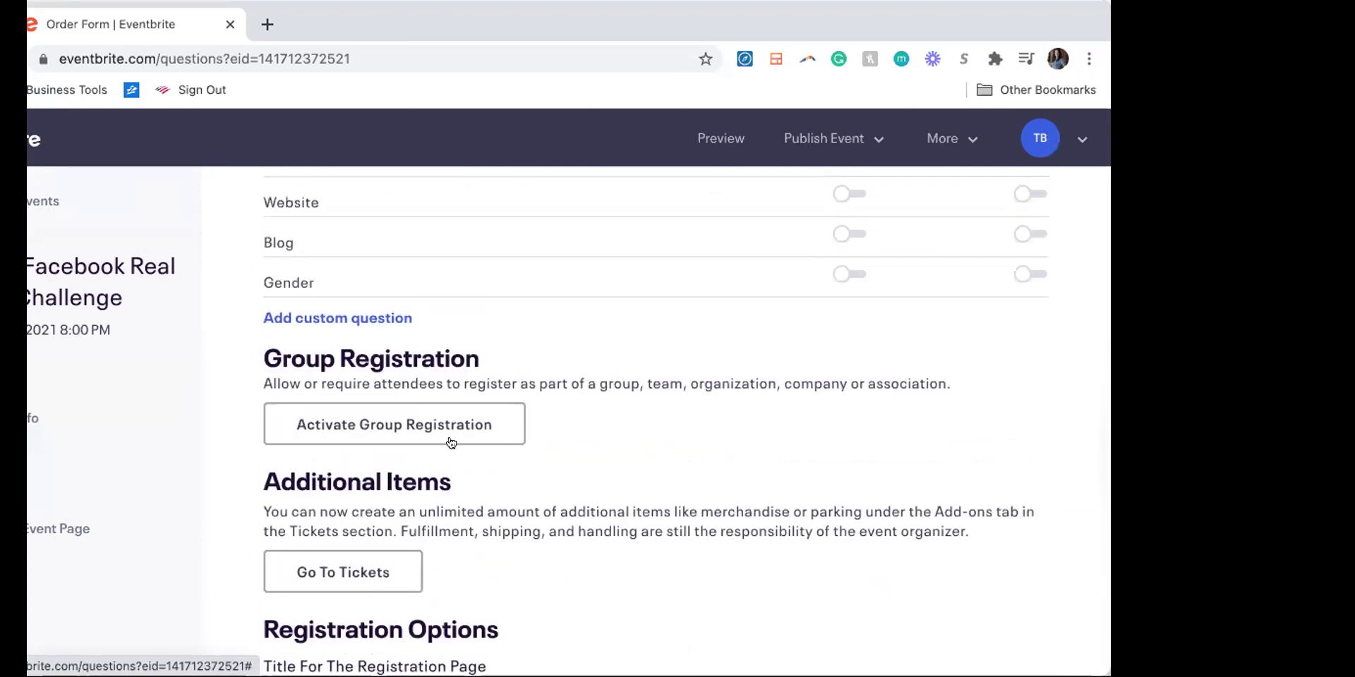
Step: Add a custom question with the prompt 'What are your goals w/ real estate investing?'
{"action": "left_click", "coordinate": [344, 318]}
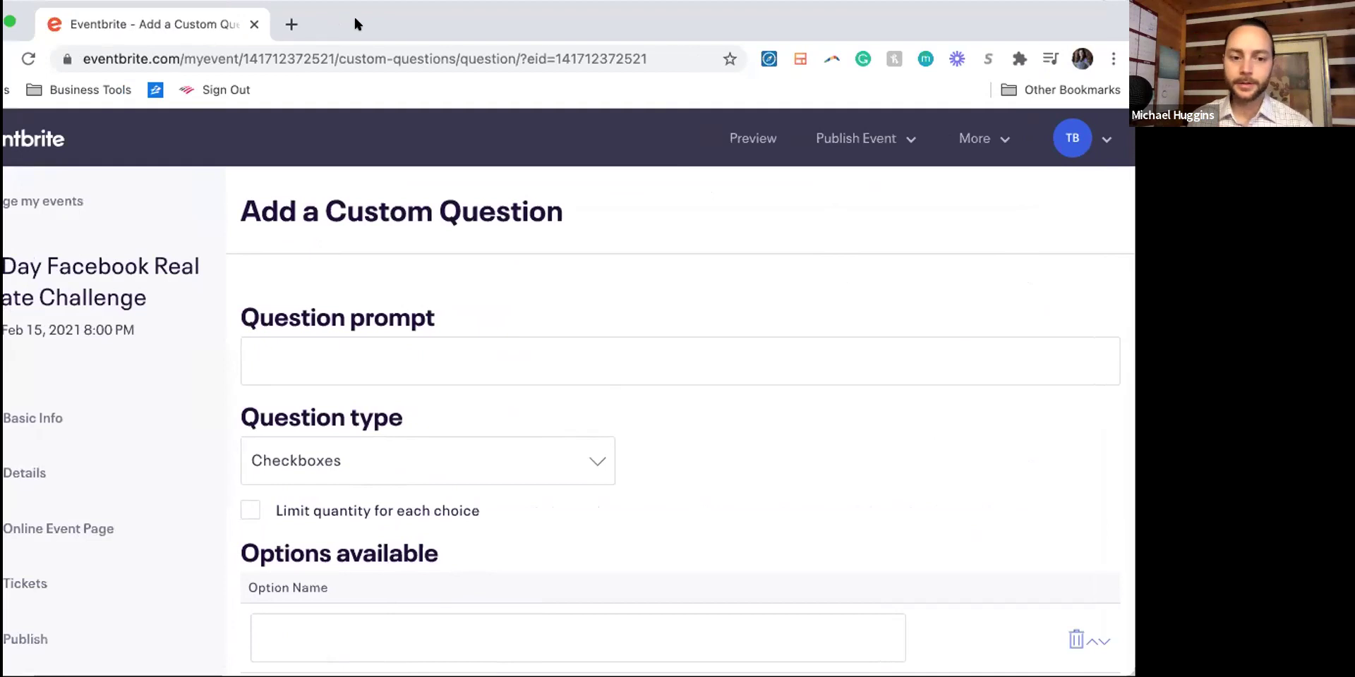
{"action": "left_click", "coordinate": [321, 356]}
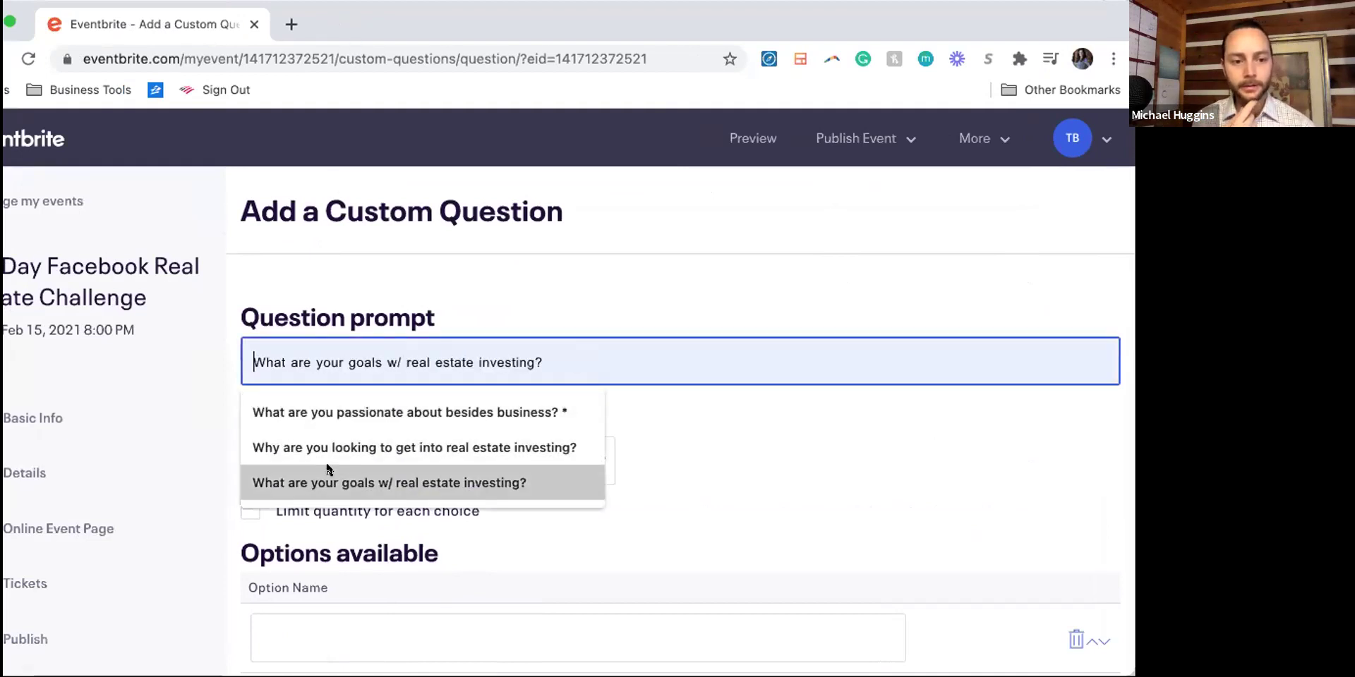
{"action": "left_click", "coordinate": [327, 483]}
{"action": "scroll", "coordinate": [681, 522], "scroll_direction": "down", "scroll_amount": 1}
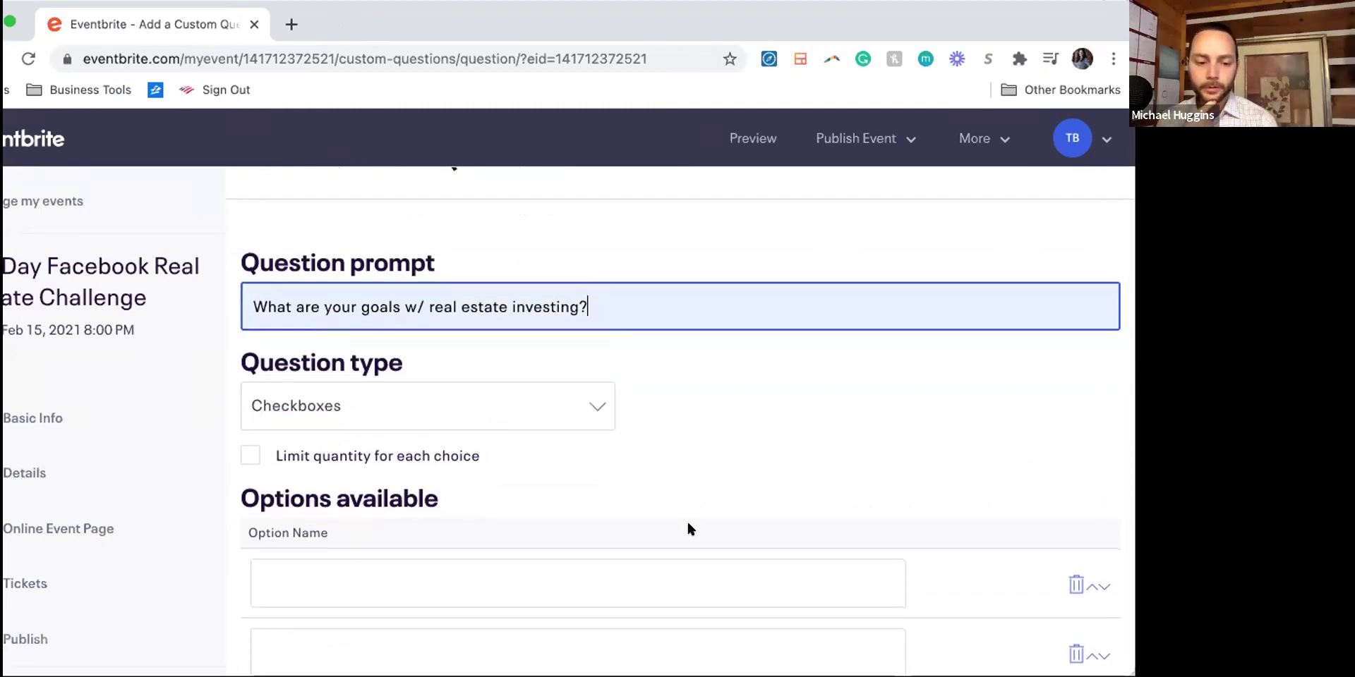
{"action": "scroll", "coordinate": [688, 528], "scroll_direction": "down", "scroll_amount": 6}
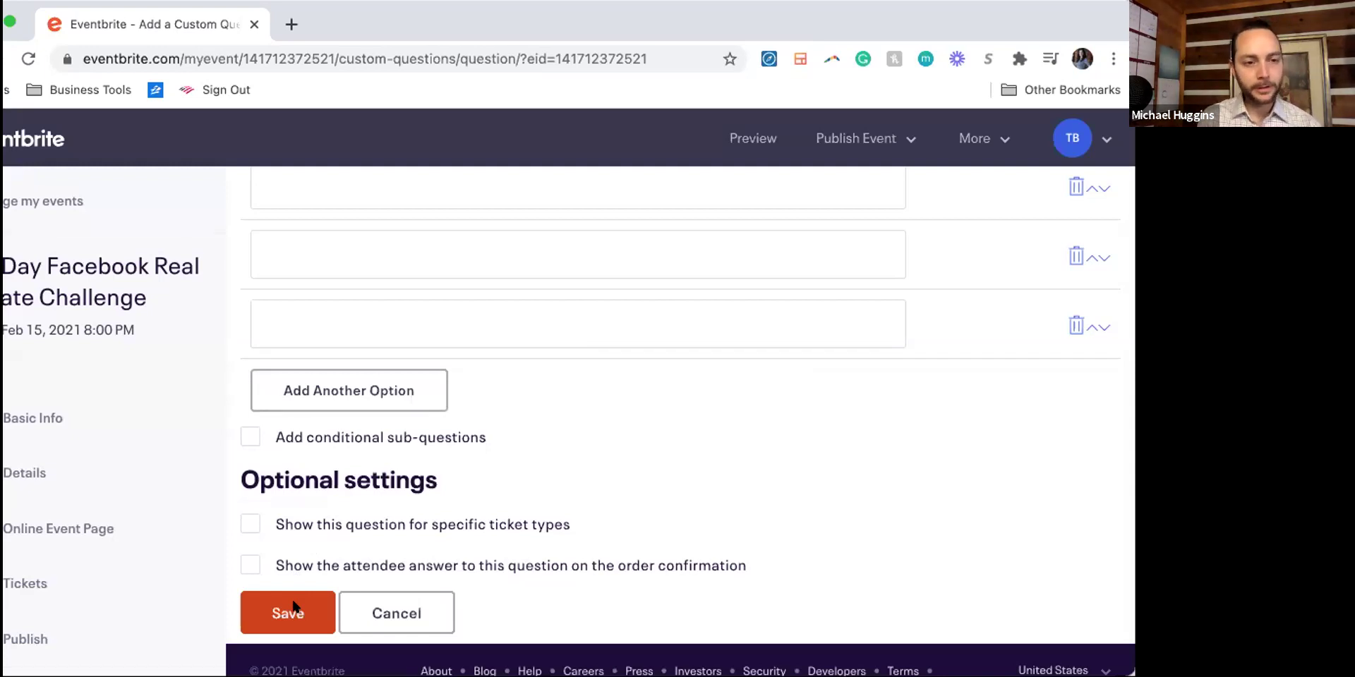
{"action": "left_click", "coordinate": [294, 608]}
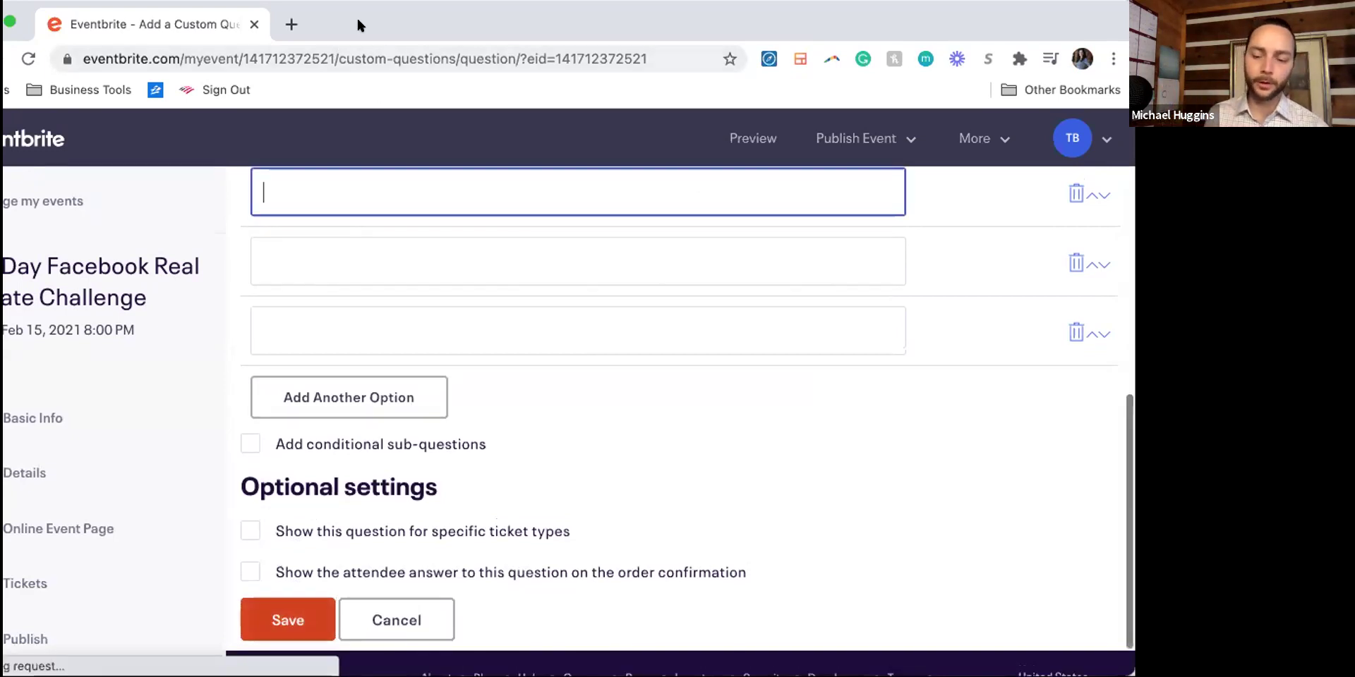
{"action": "scroll", "coordinate": [386, 374], "scroll_direction": "up", "scroll_amount": 5}
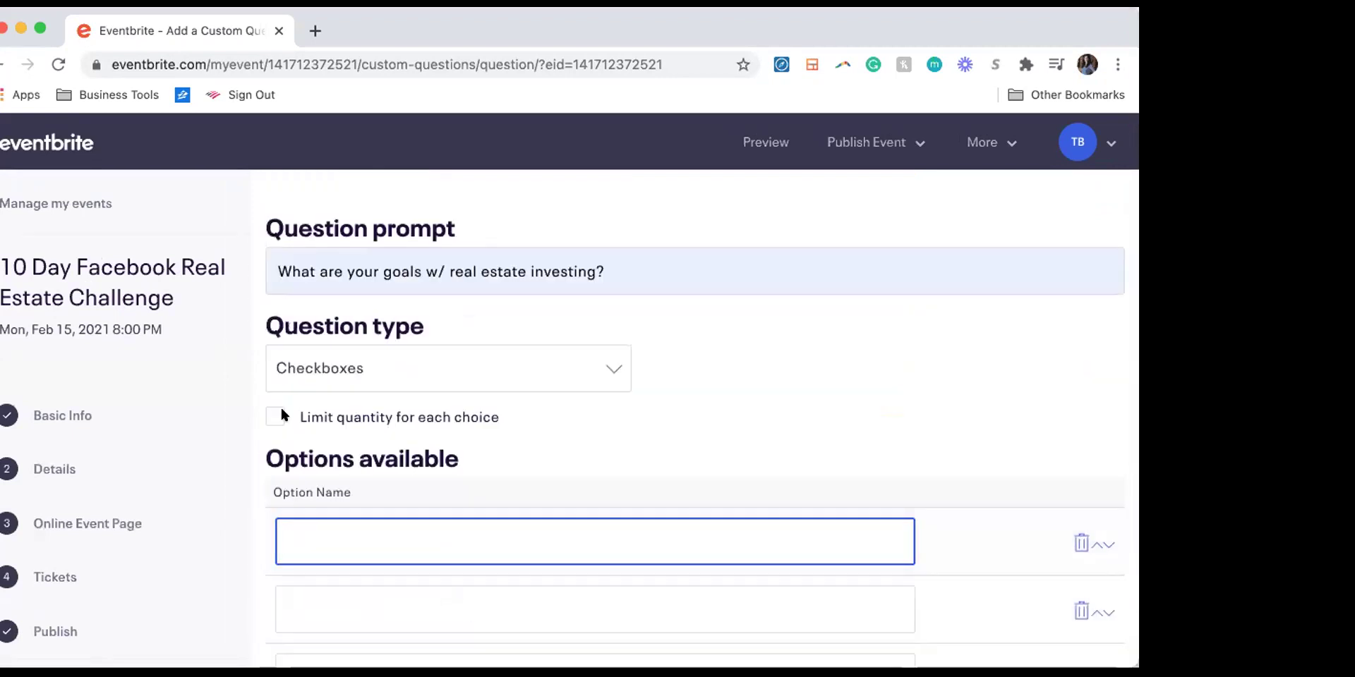
Step: Set the question type to Paragraph Text and save the question
{"action": "left_click", "coordinate": [337, 374]}
{"action": "left_click", "coordinate": [372, 346]}
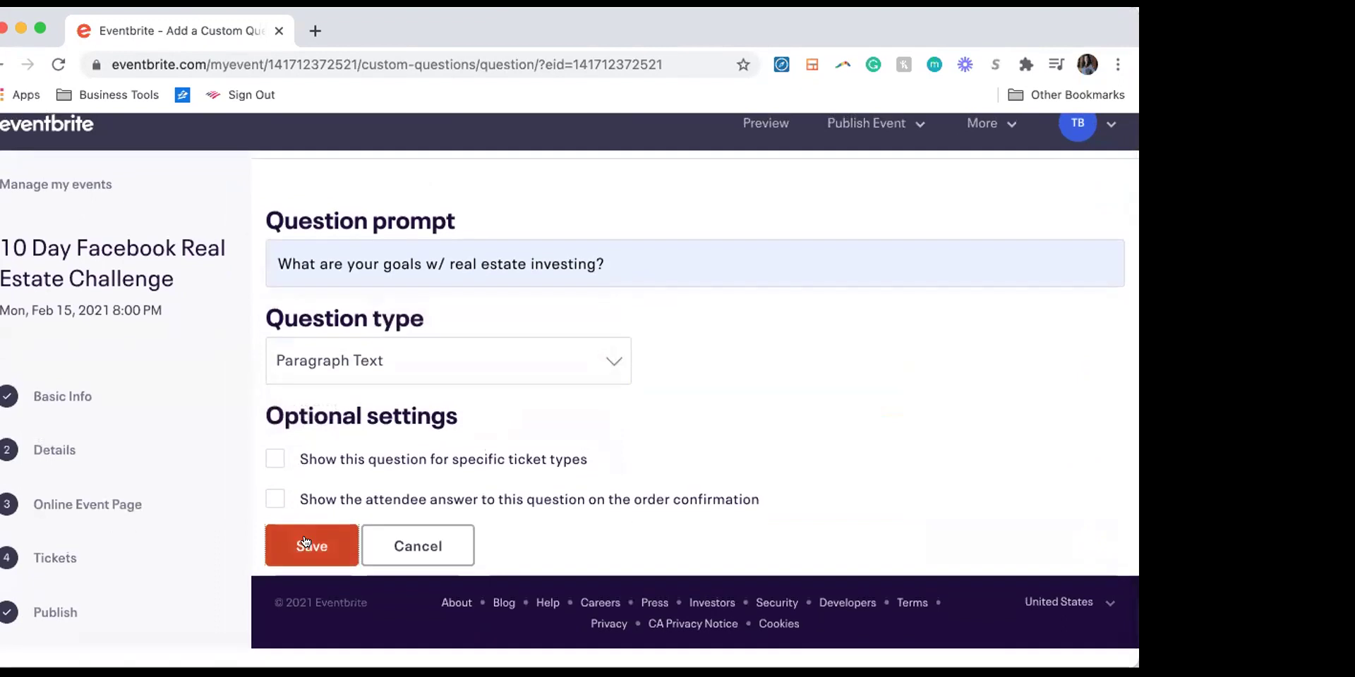
{"action": "left_click", "coordinate": [311, 545]}
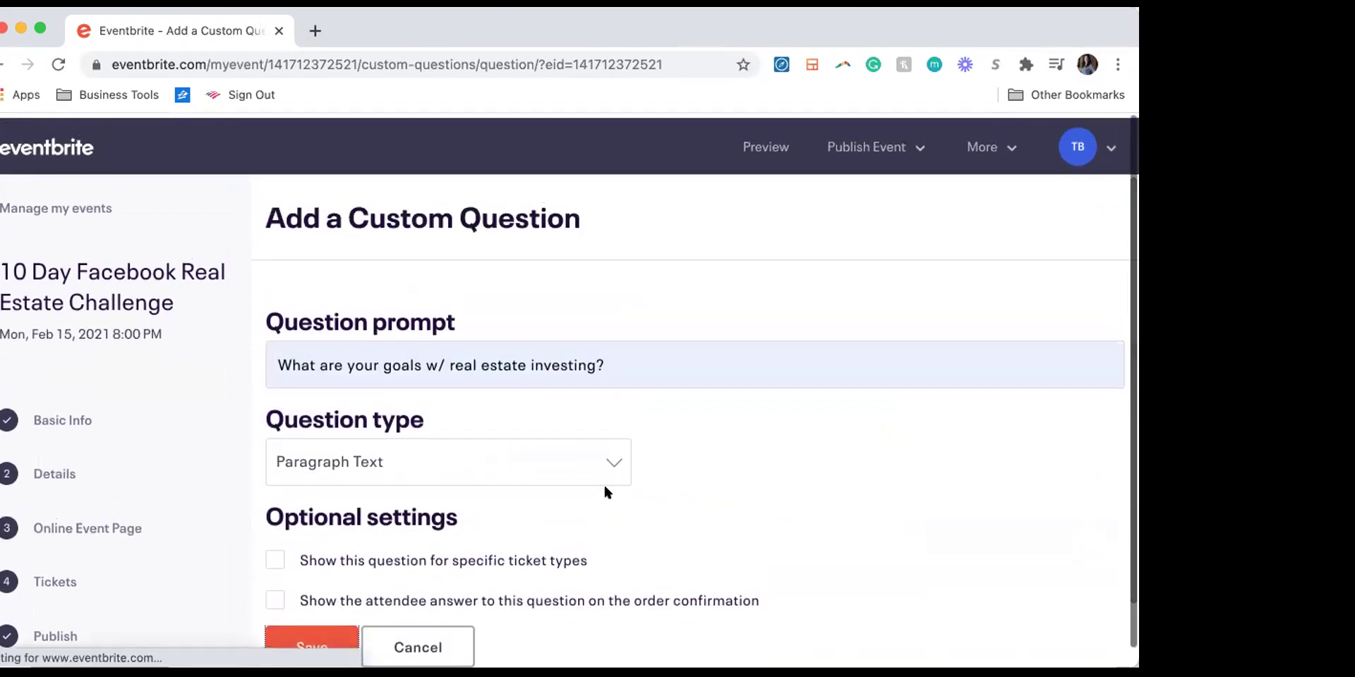
Step: Save the question, open the Order Confirmation settings, and start a new browser tab
{"action": "left_click", "coordinate": [311, 564]}
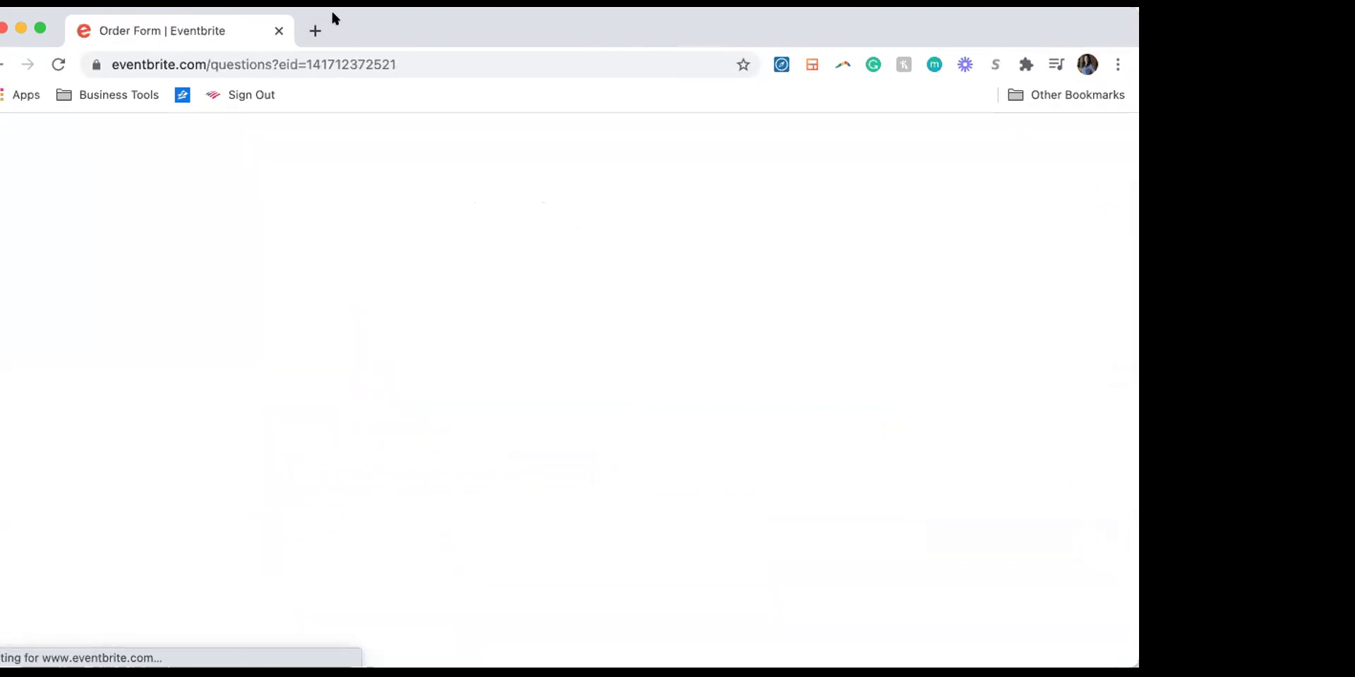
{"action": "scroll", "coordinate": [375, 224], "scroll_direction": "down", "scroll_amount": 5}
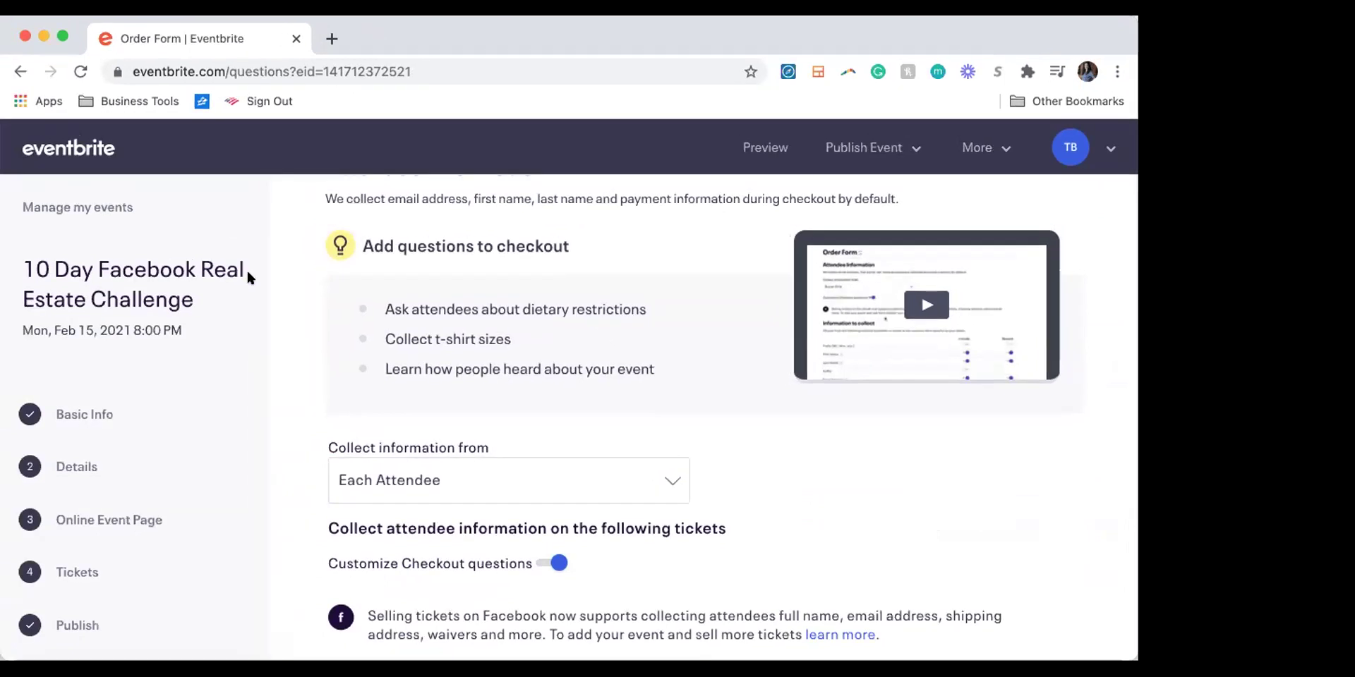
{"action": "scroll", "coordinate": [159, 504], "scroll_direction": "down", "scroll_amount": 3}
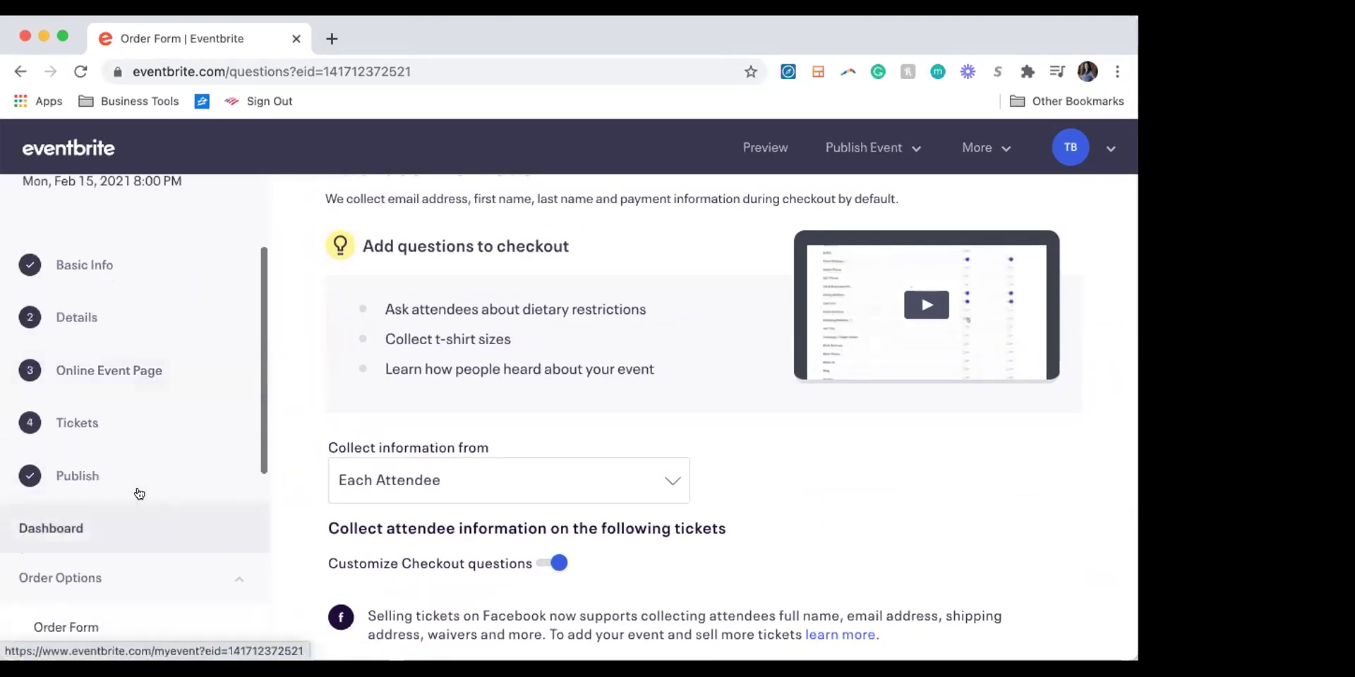
{"action": "scroll", "coordinate": [131, 494], "scroll_direction": "down", "scroll_amount": 3}
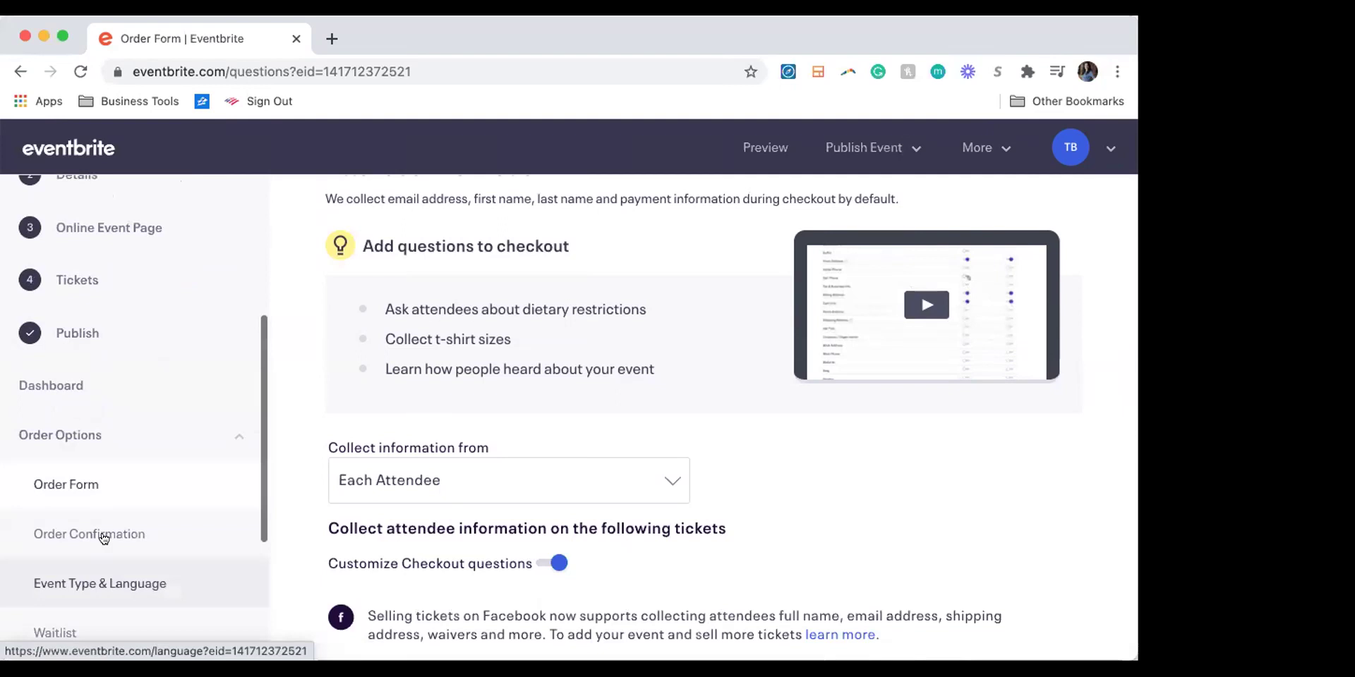
{"action": "left_click", "coordinate": [101, 535]}
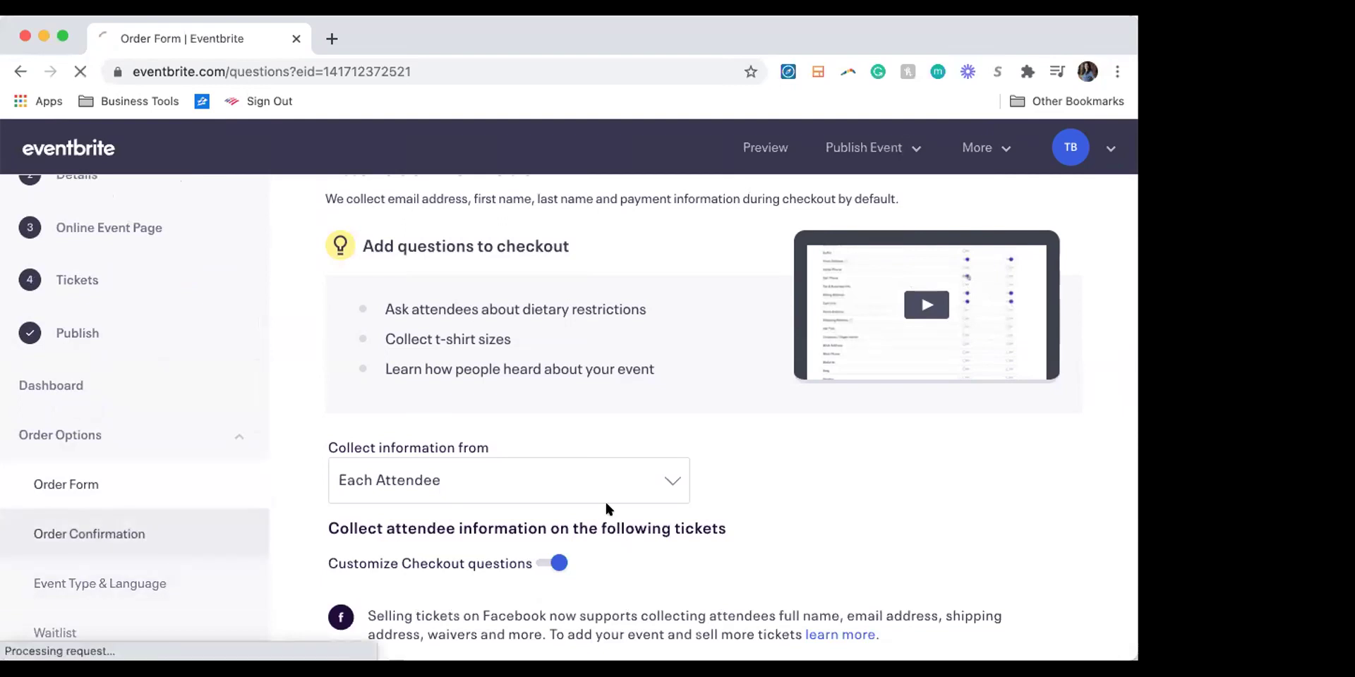
{"action": "left_click", "coordinate": [329, 33]}
Step: Go to facebook.com and log in with the saved account e-mail and password
{"action": "type", "text": "f"}
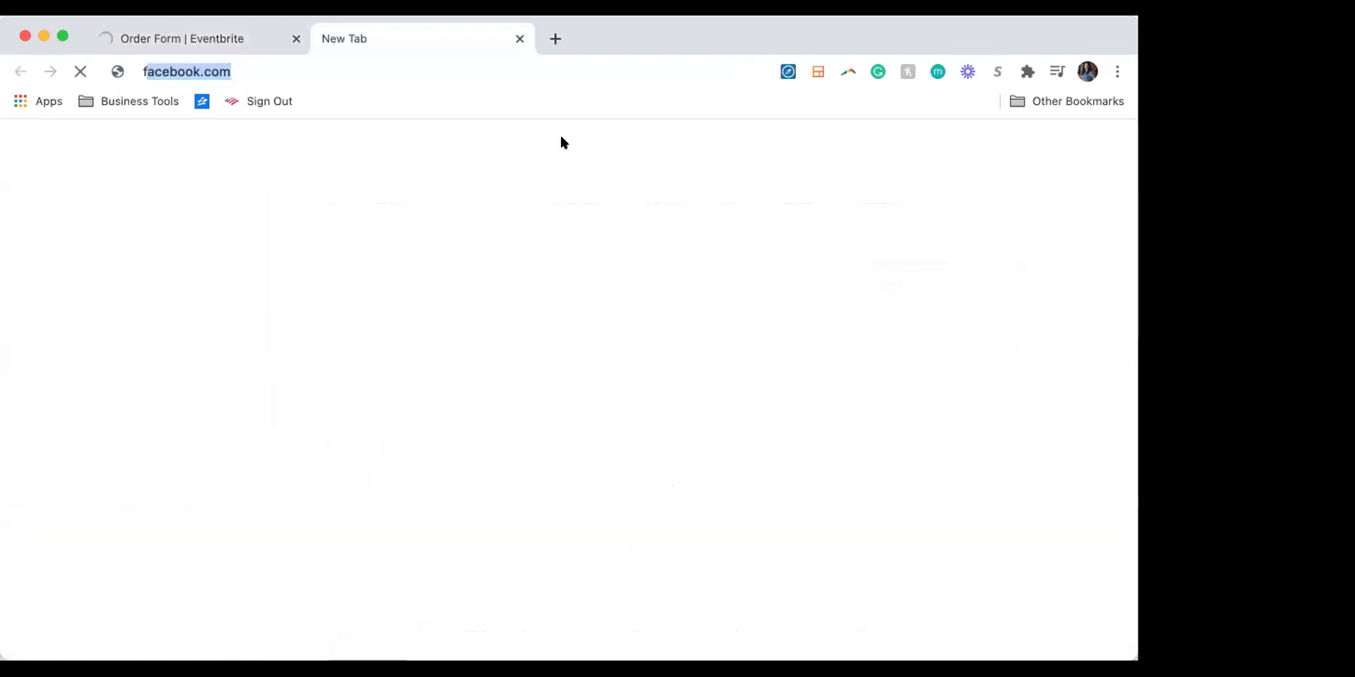
{"action": "type", "text": "ace"}
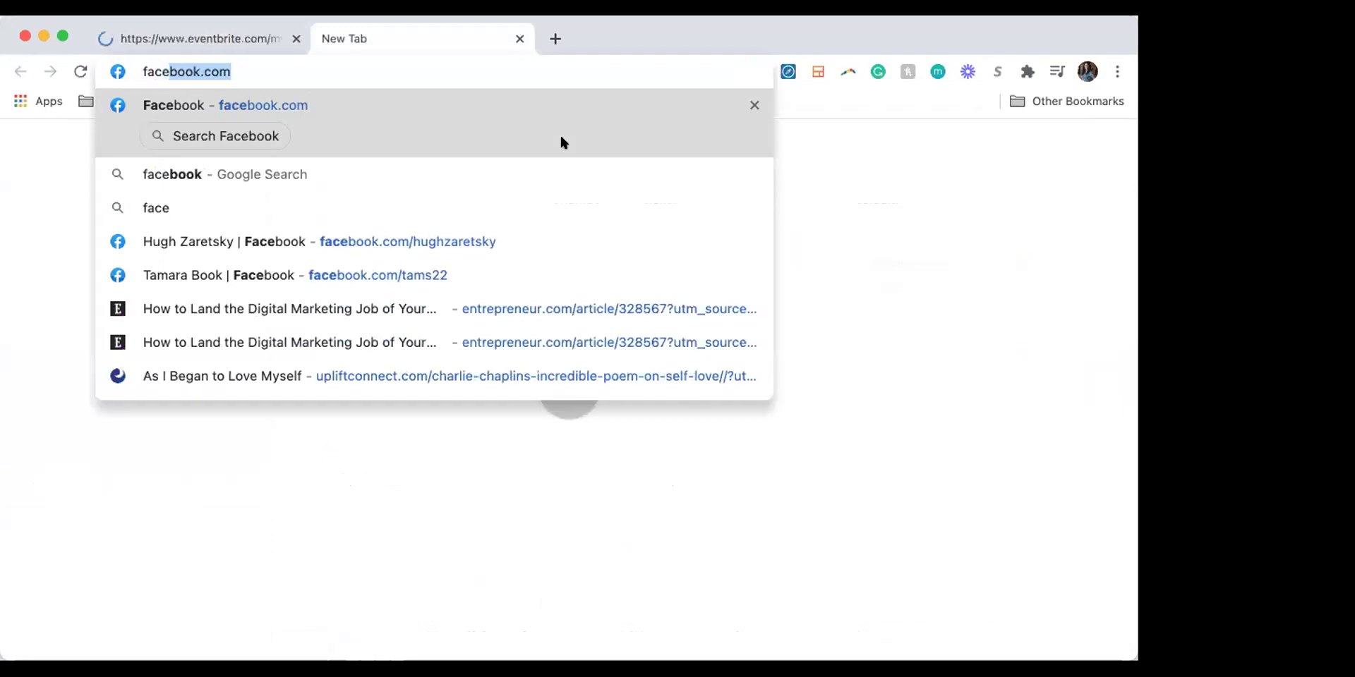
{"action": "key", "text": "Return"}
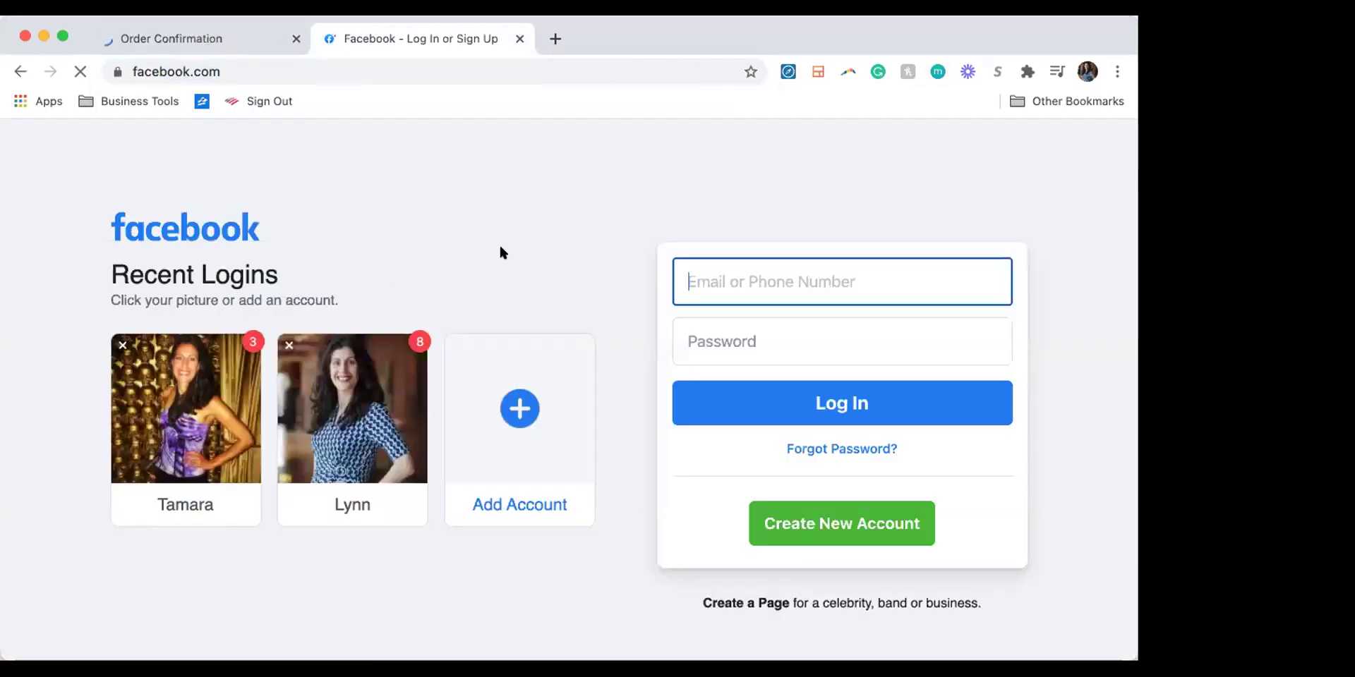
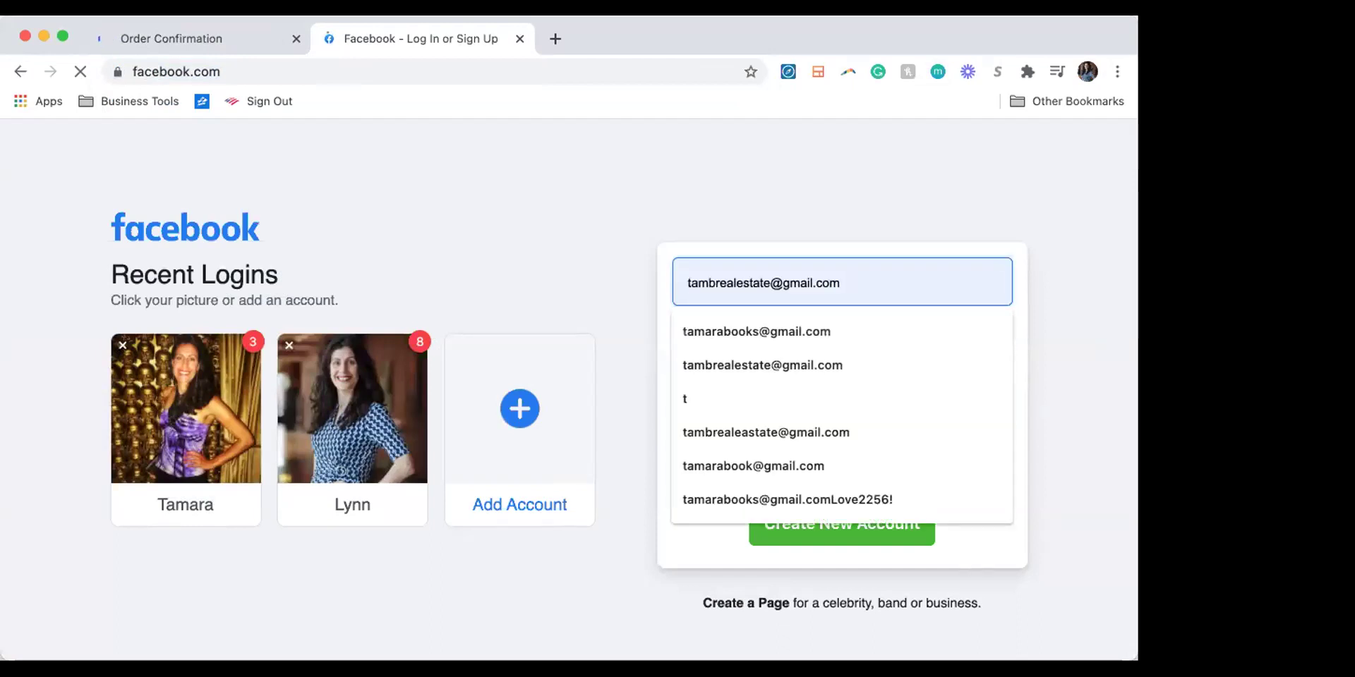
{"action": "left_click", "coordinate": [788, 269]}
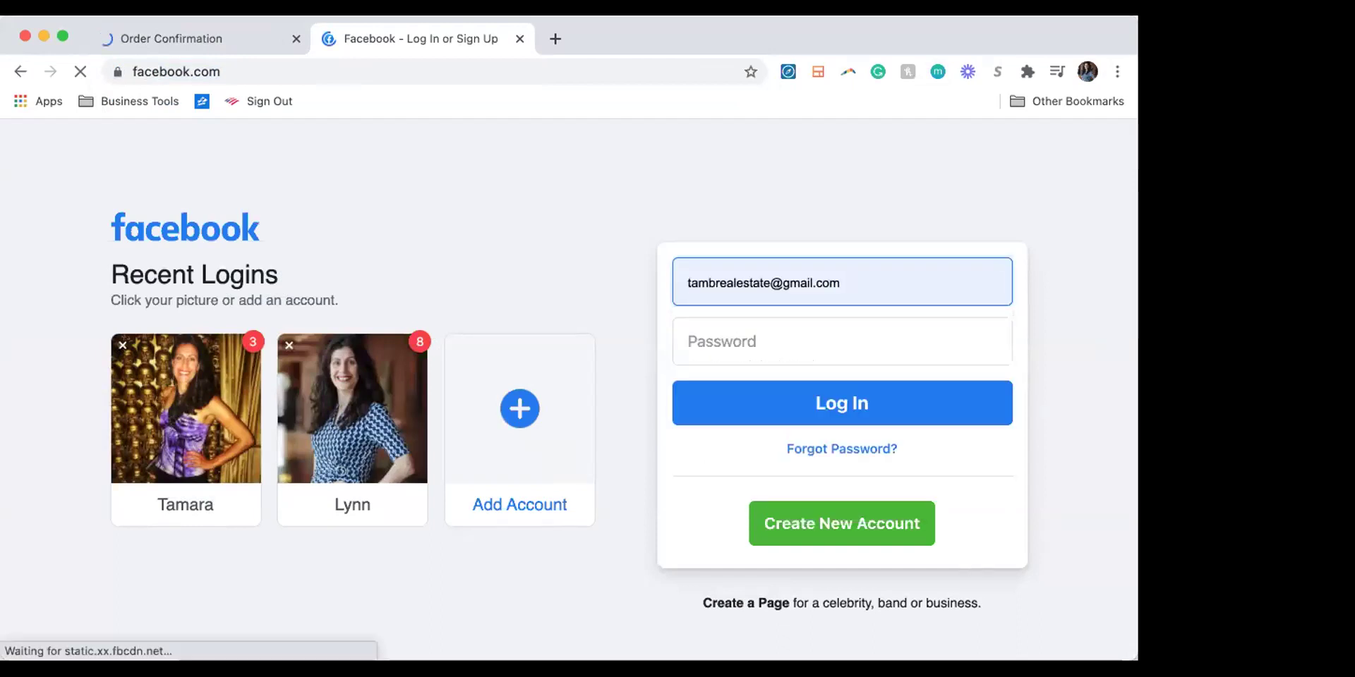
{"action": "type", "text": "a"}
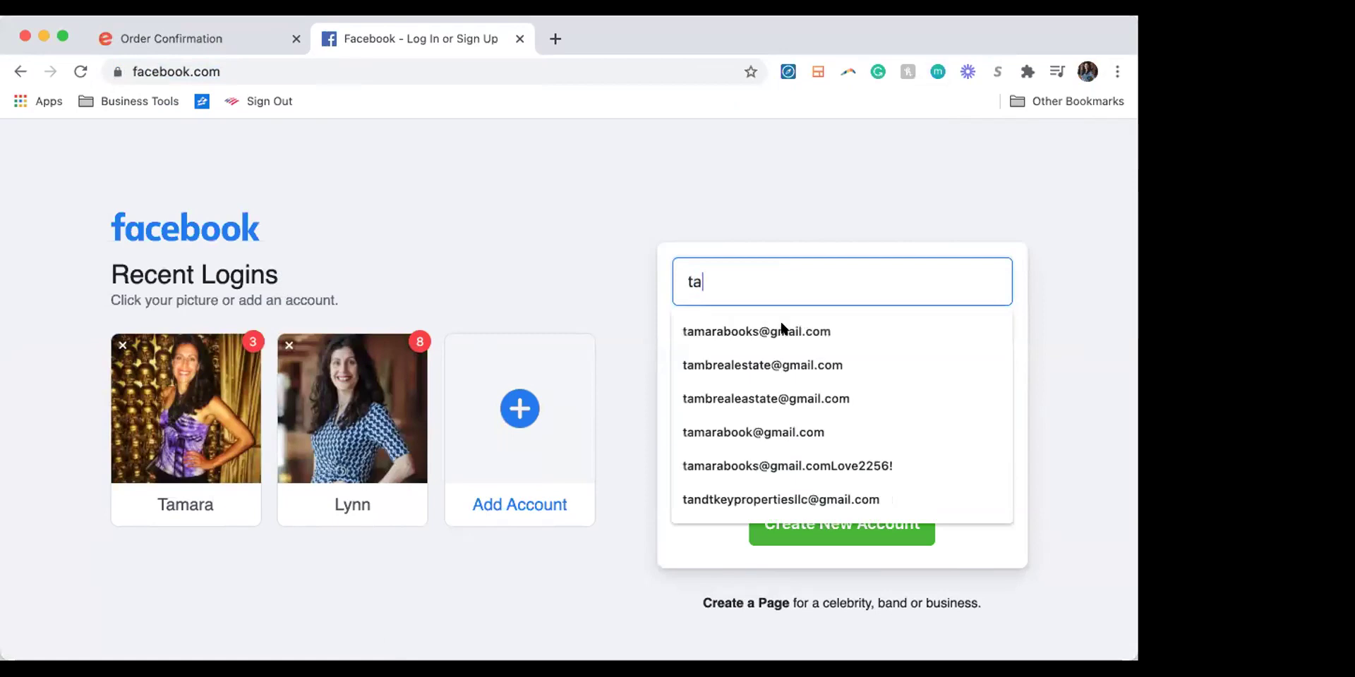
{"action": "left_click", "coordinate": [778, 328]}
{"action": "left_click", "coordinate": [734, 345]}
{"action": "type", "text": "••••"}
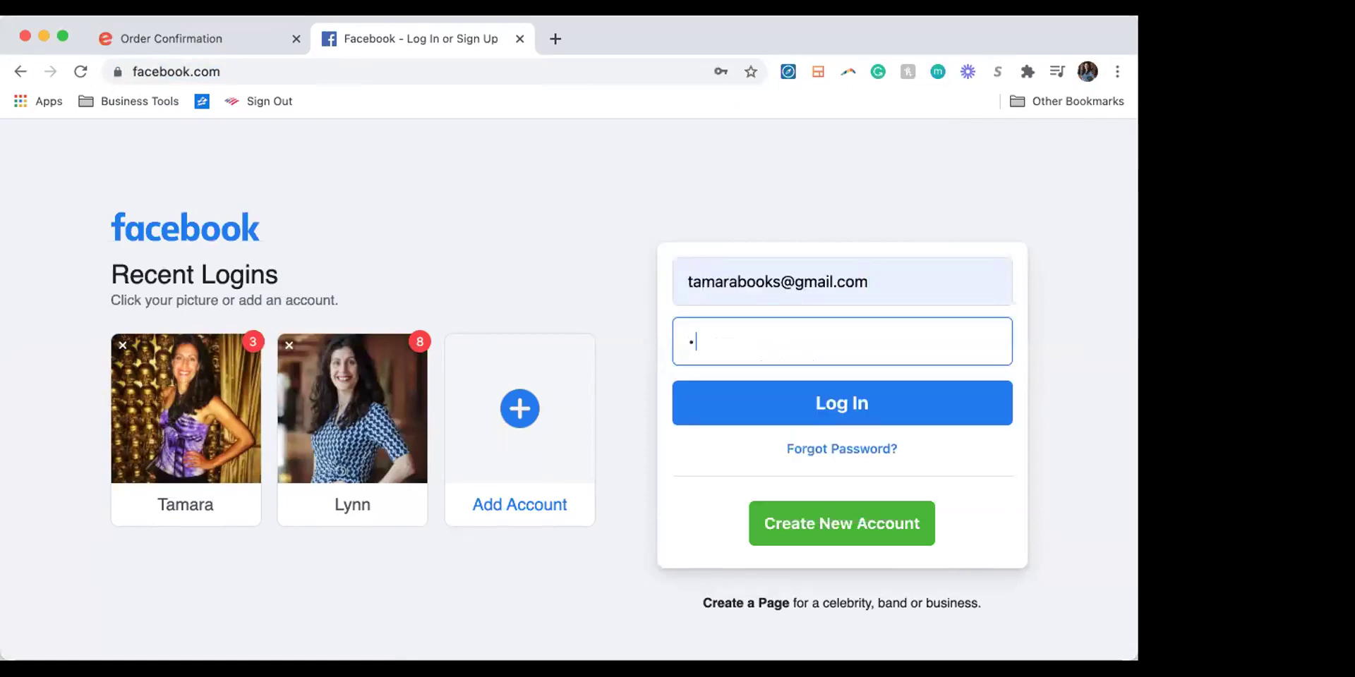
{"action": "type", "text": "•••••"}
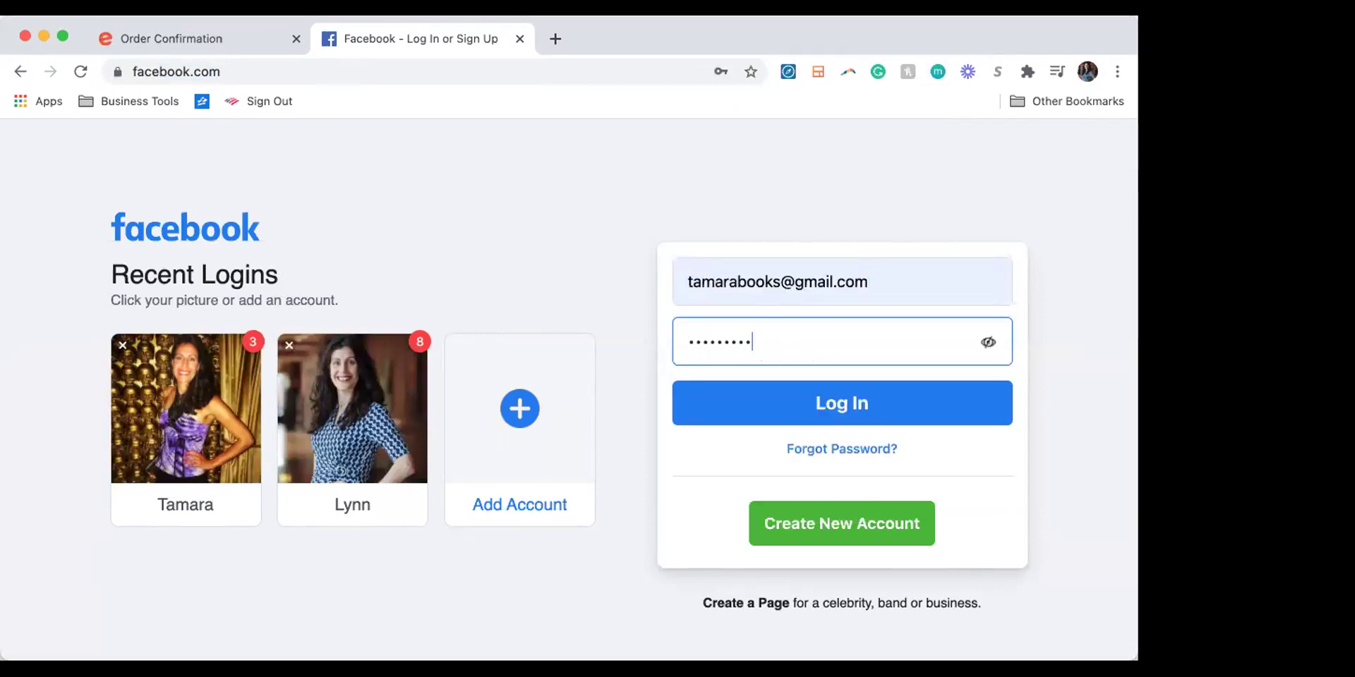
{"action": "key", "text": "Return"}
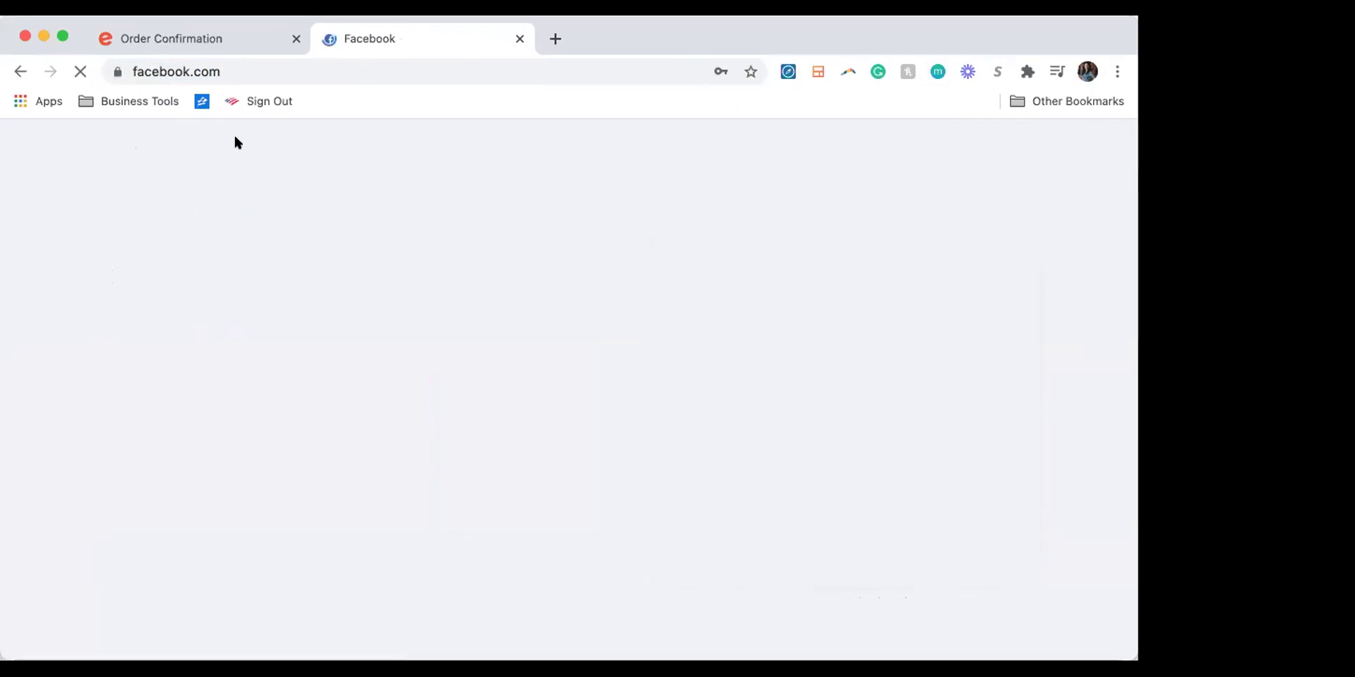
Step: Open the 10 Day Real Estate Challenge 01 group, copy its URL, and return to Eventbrite
{"action": "scroll", "coordinate": [324, 226], "scroll_direction": "down", "scroll_amount": 3}
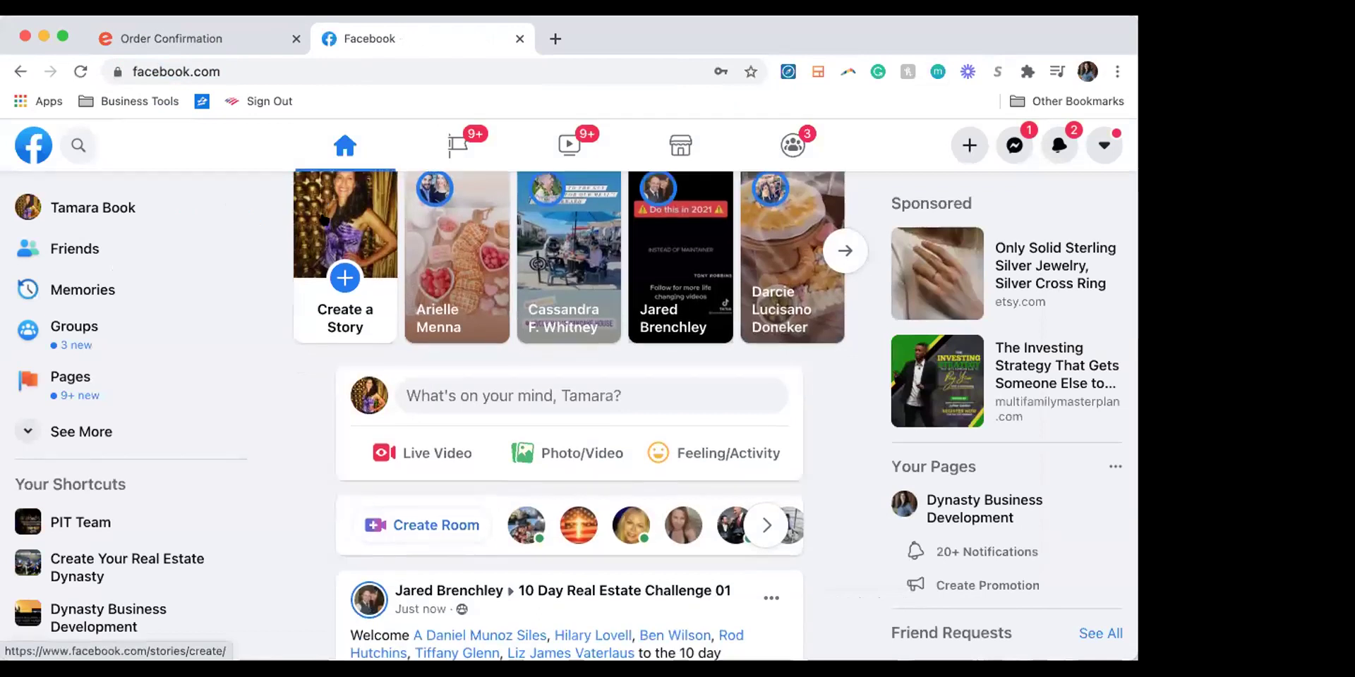
{"action": "scroll", "coordinate": [326, 241], "scroll_direction": "up", "scroll_amount": 2}
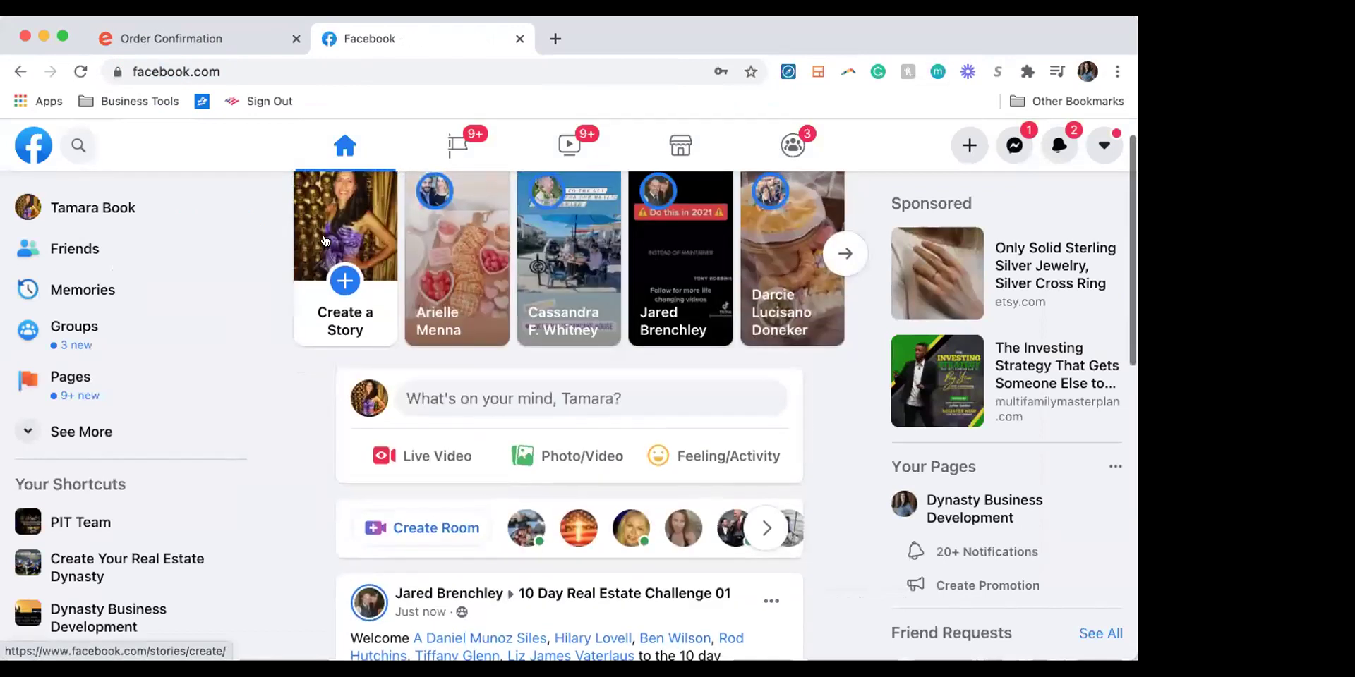
{"action": "left_click", "coordinate": [577, 595]}
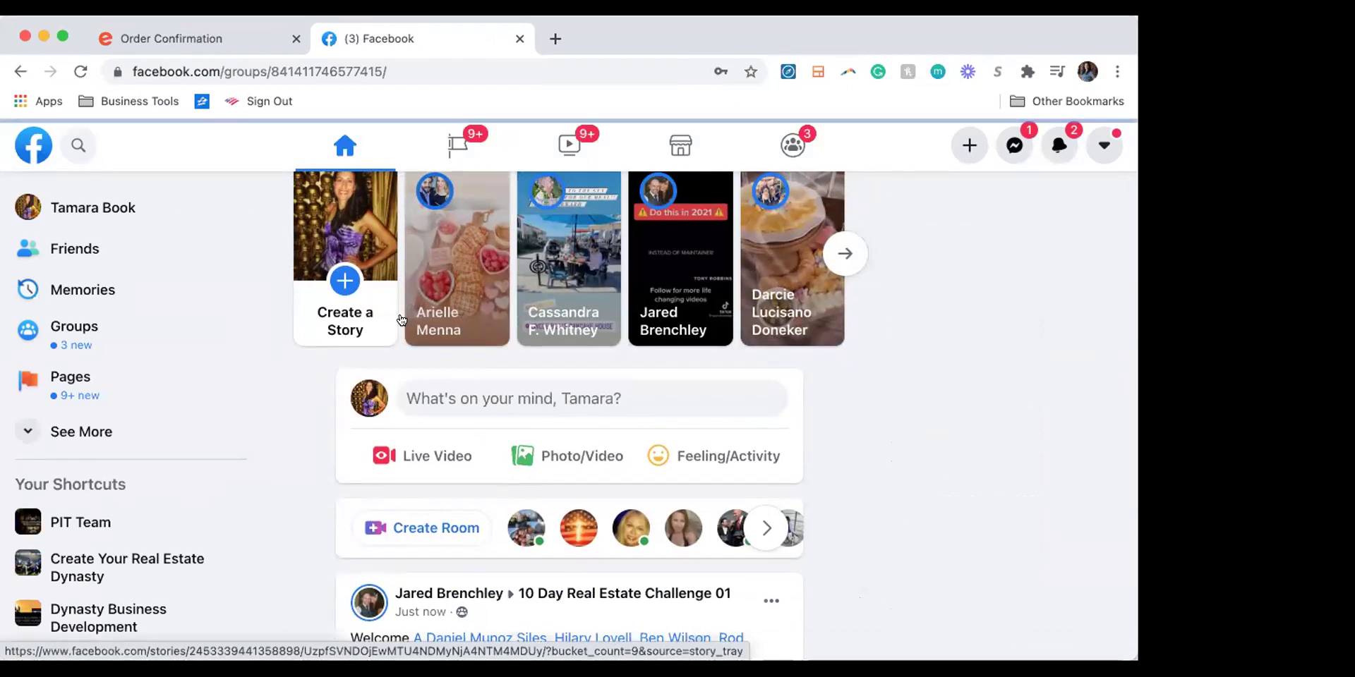
{"action": "scroll", "coordinate": [542, 490], "scroll_direction": "down", "scroll_amount": 1}
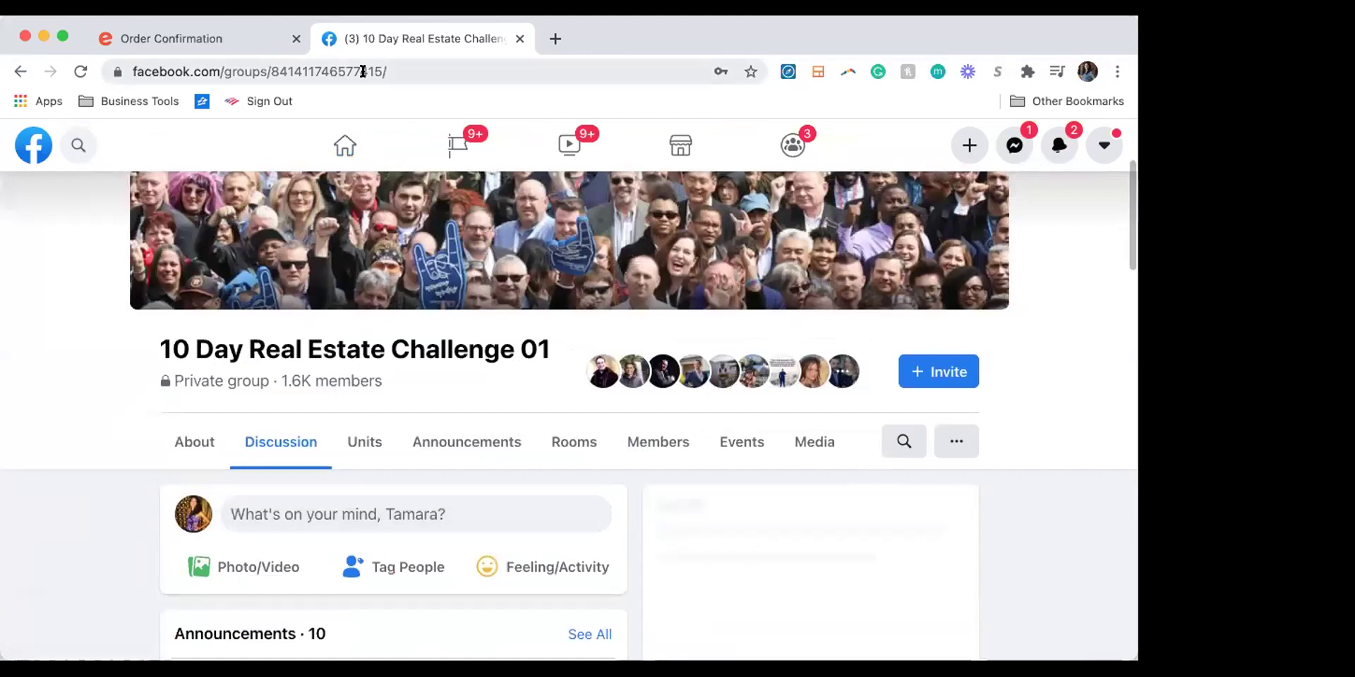
{"action": "left_click", "coordinate": [245, 66]}
{"action": "key", "text": "super+c"}
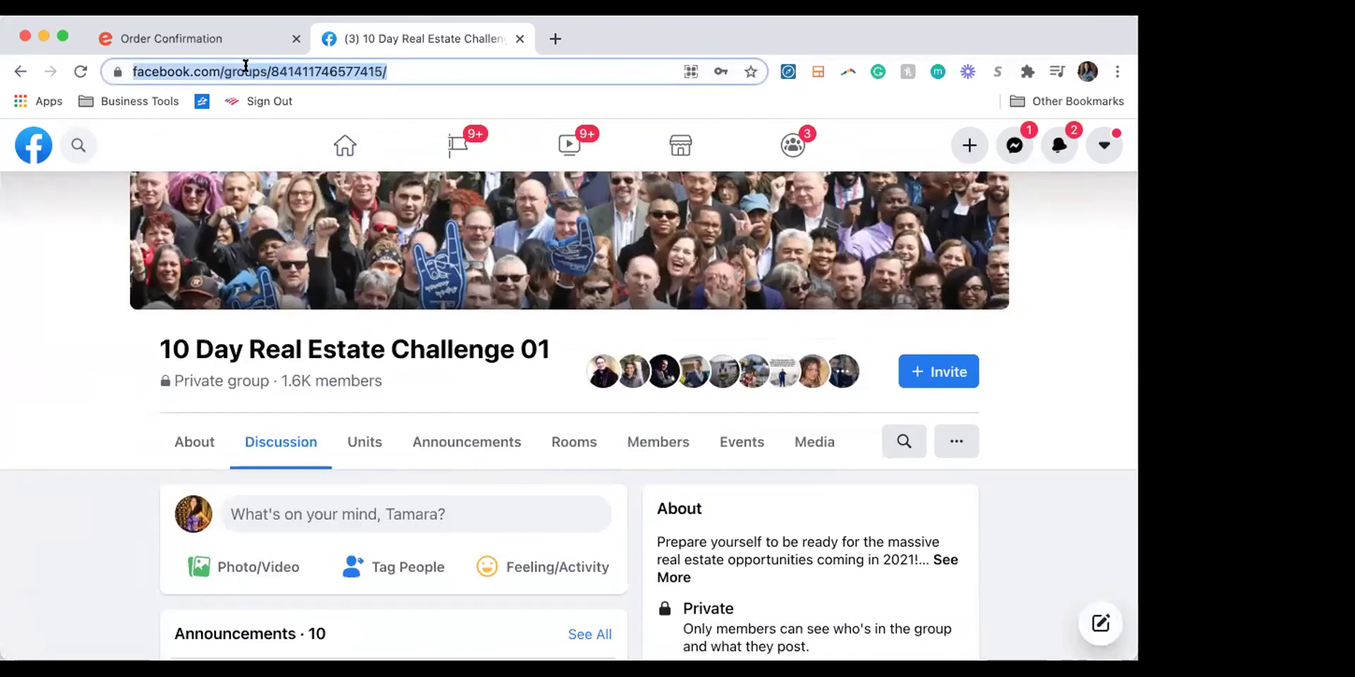
{"action": "scroll", "coordinate": [527, 401], "scroll_direction": "down", "scroll_amount": 3}
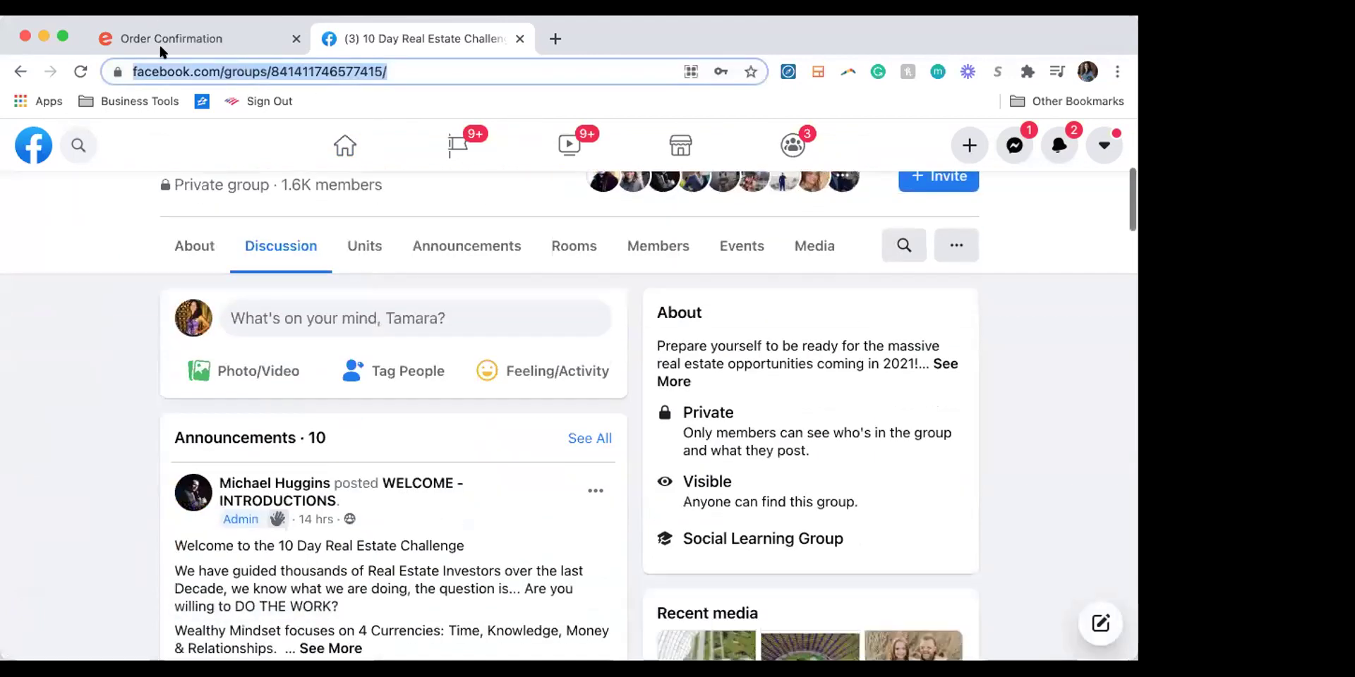
{"action": "key", "text": "ctrl+shift+Tab"}
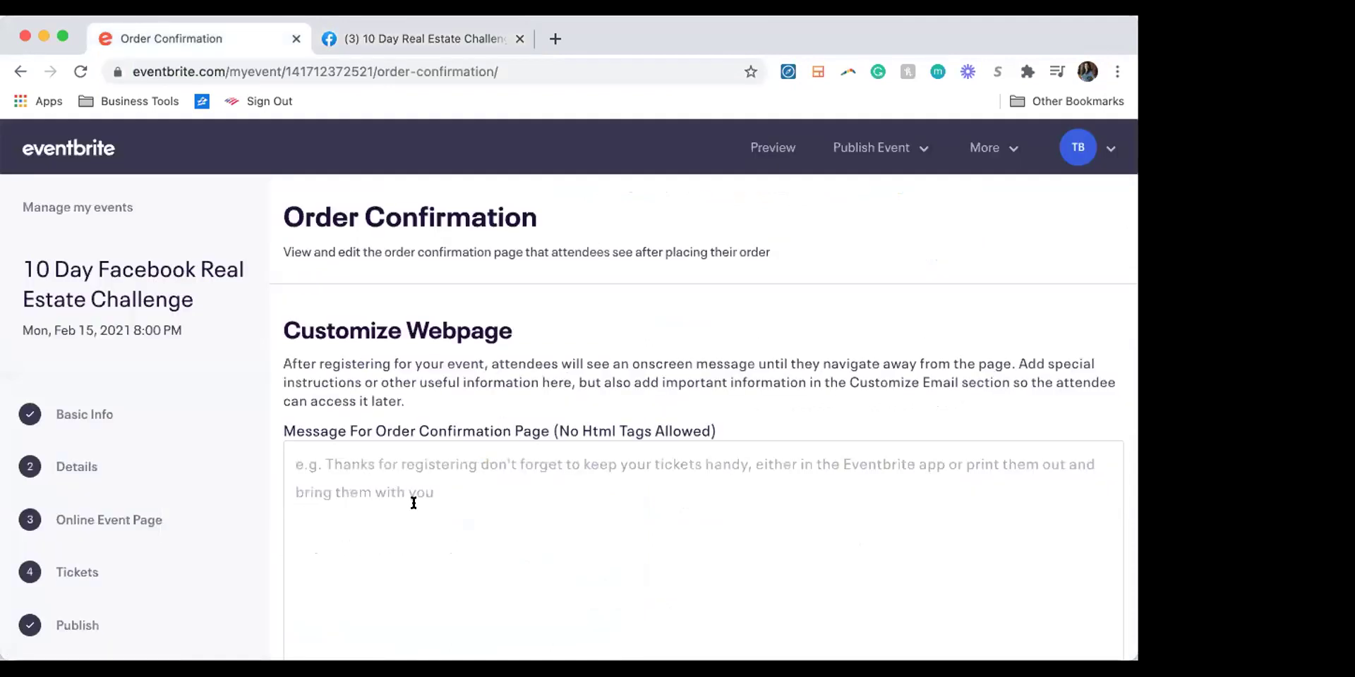
Step: Write 'Congratulations on taking action! Join the facebook link below to start the challenge.' with the pasted group link
{"action": "left_click", "coordinate": [371, 494]}
{"action": "type", "text": "C"}
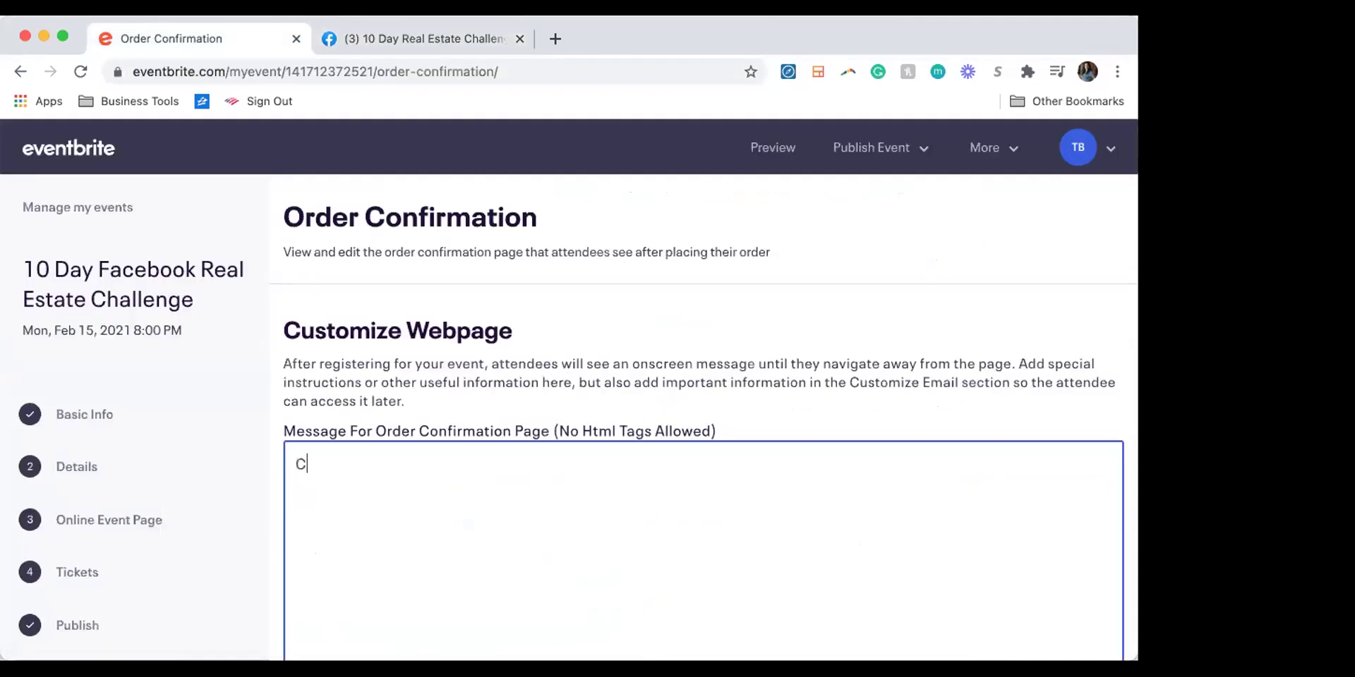
{"action": "type", "text": "ongratulations"}
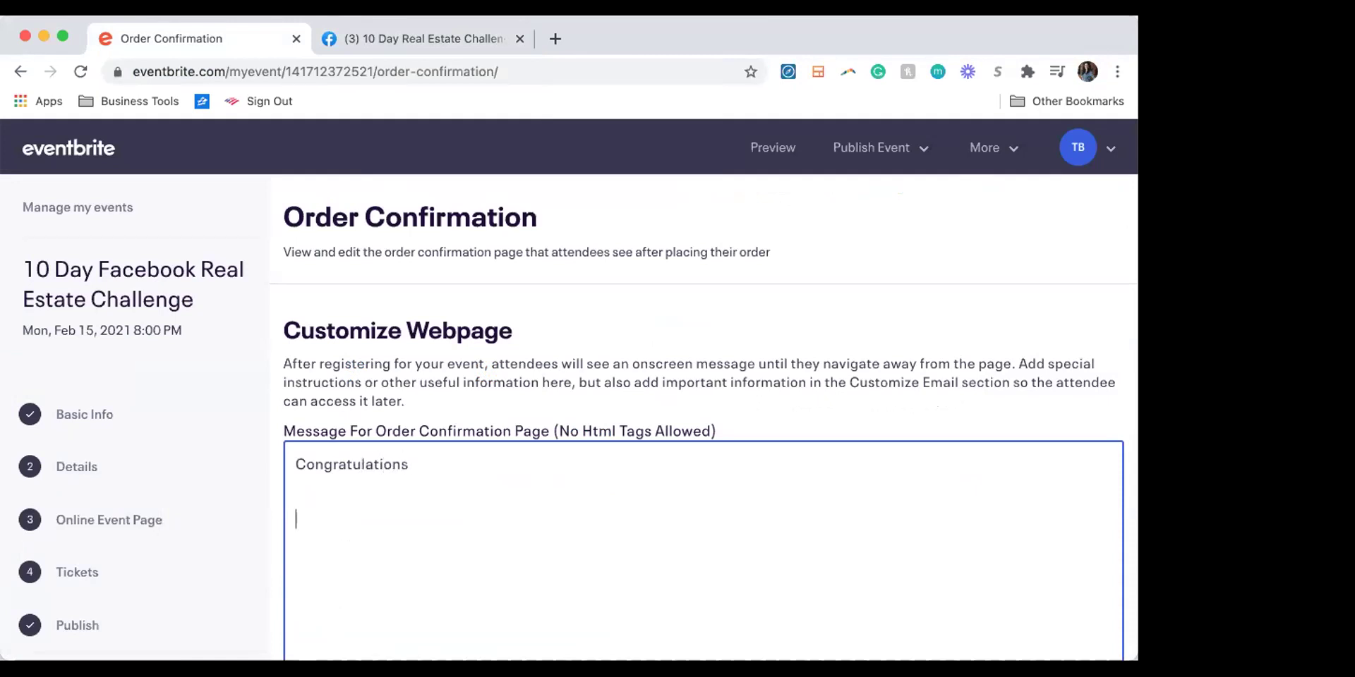
{"action": "key", "text": "super+v"}
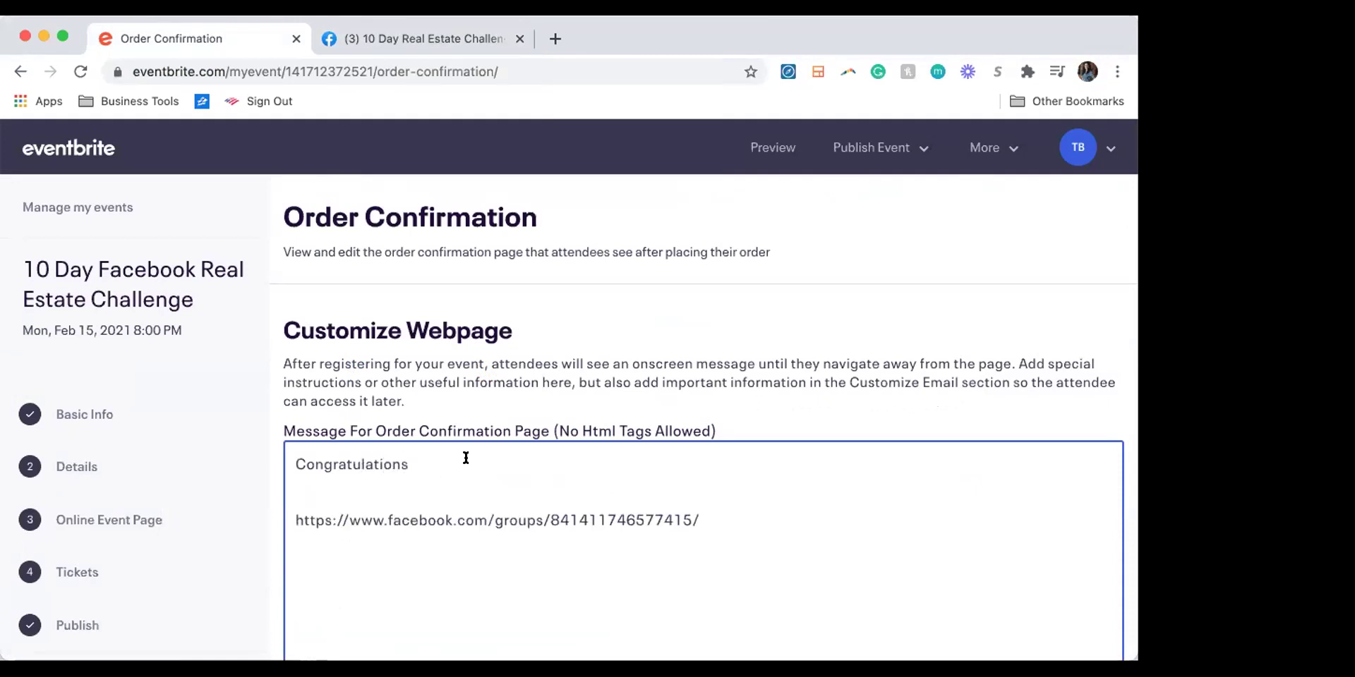
{"action": "type", "text": "taking action! Join the link "}
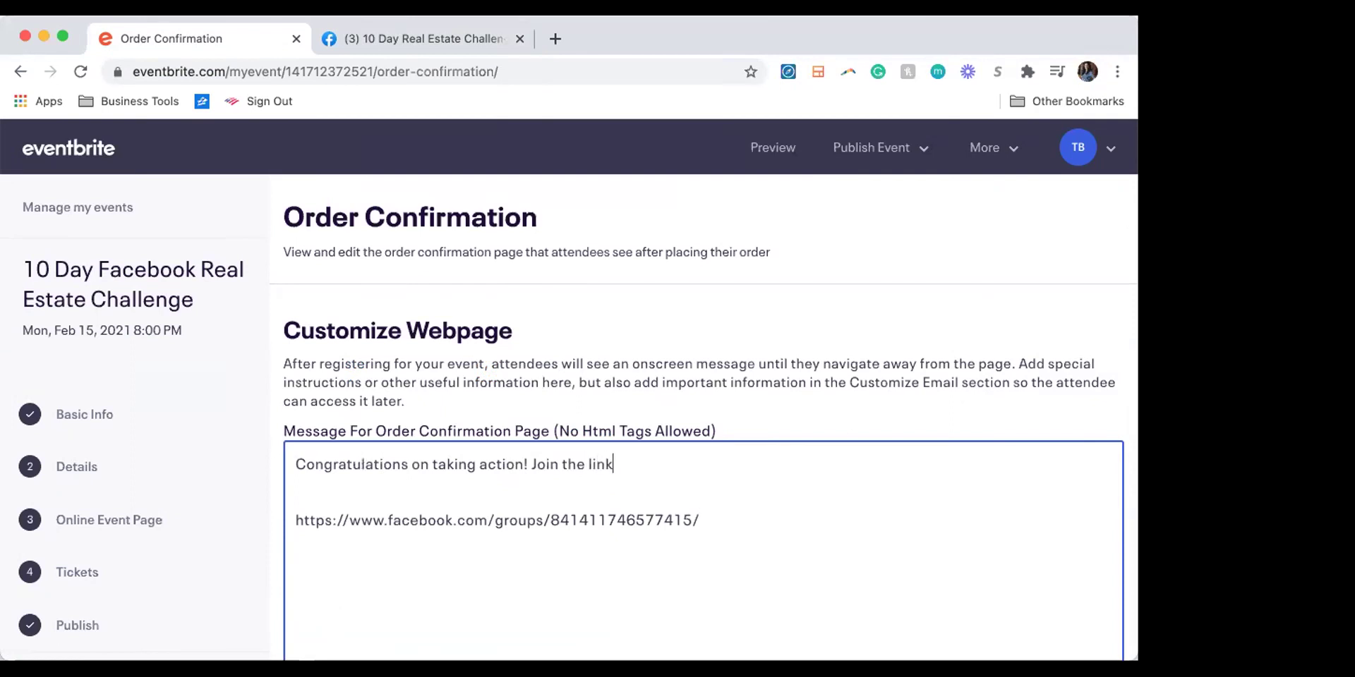
{"action": "type", "text": "below t"}
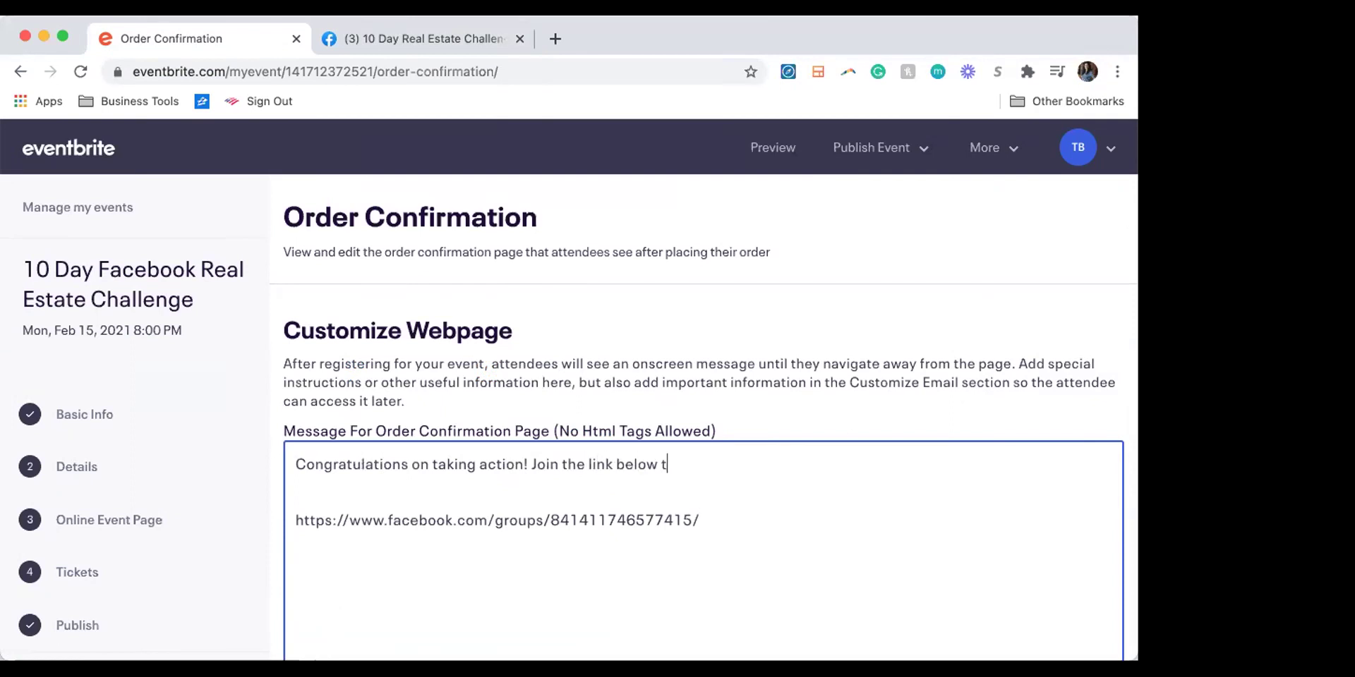
{"action": "type", "text": "os tory"}
{"action": "key", "text": "BackSpace"}
{"action": "key", "text": "BackSpace"}
{"action": "key", "text": "BackSpace"}
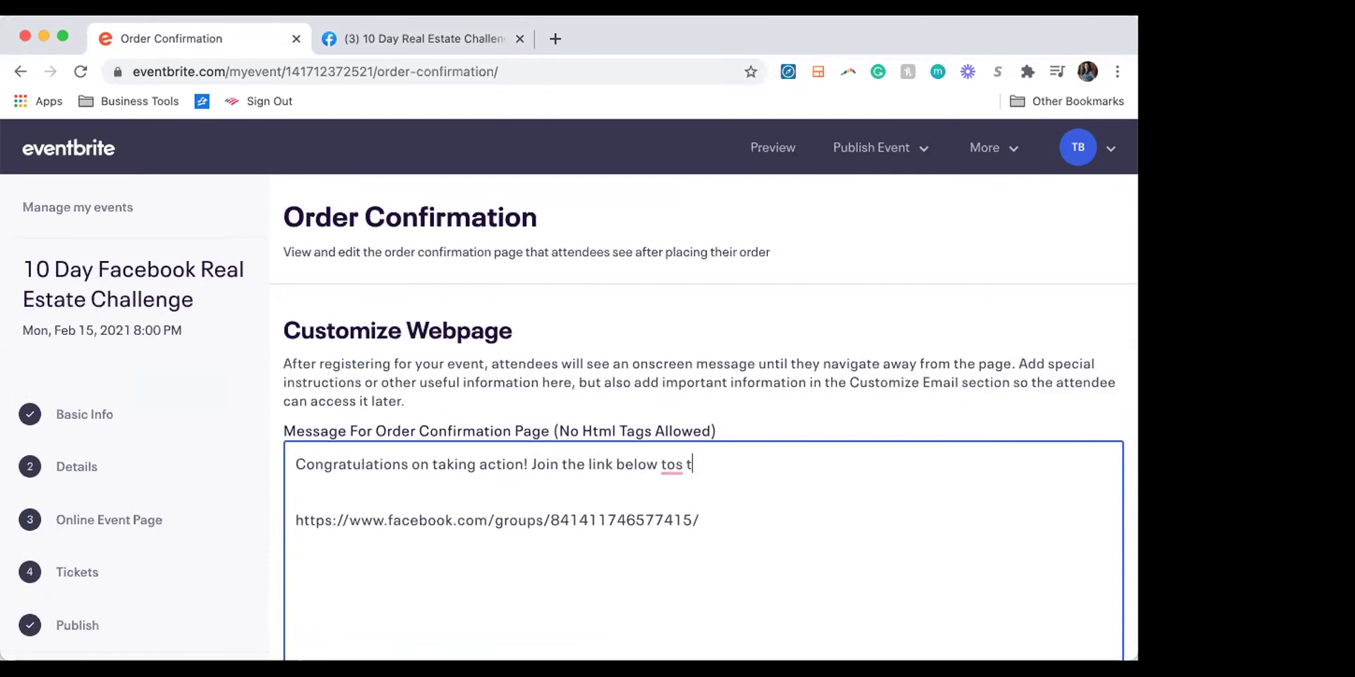
{"action": "key", "text": "BackSpace"}
{"action": "key", "text": "BackSpace"}
{"action": "type", "text": "start the journey"}
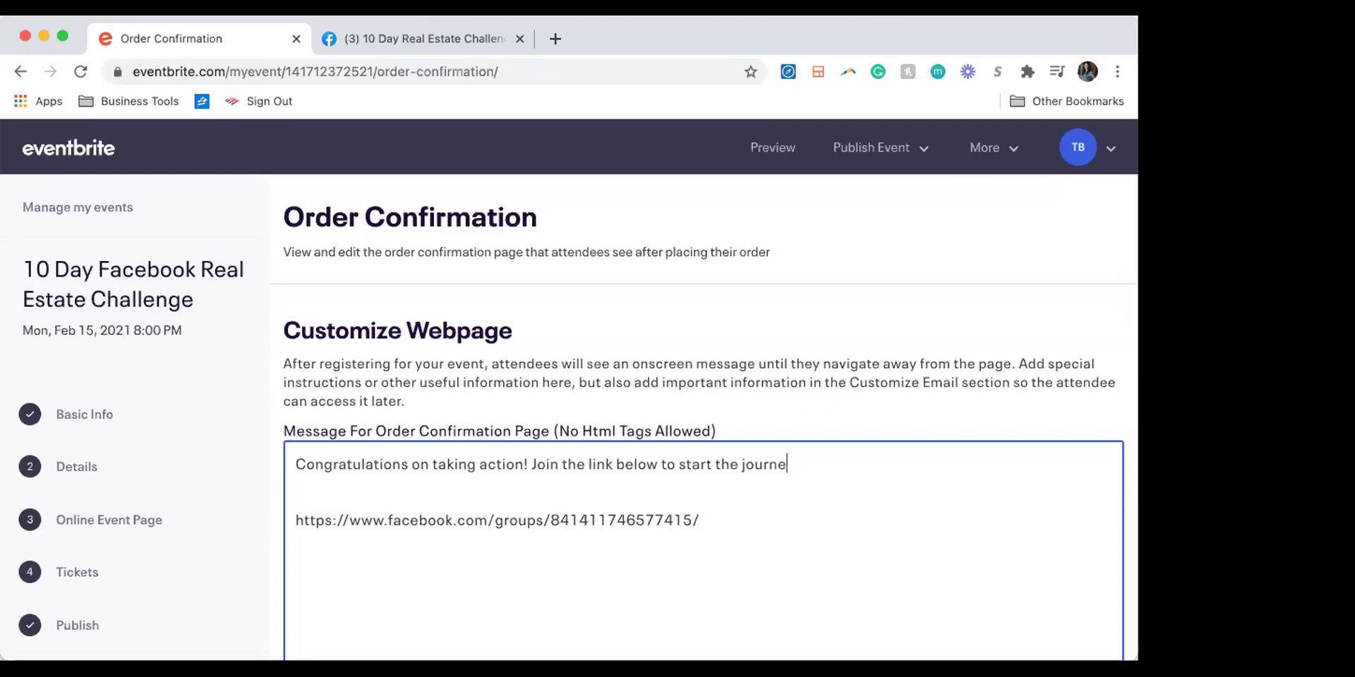
{"action": "key", "text": "BackSpace"}
{"action": "key", "text": "BackSpace"}
{"action": "key", "text": "BackSpace"}
{"action": "type", "text": "challenge."}
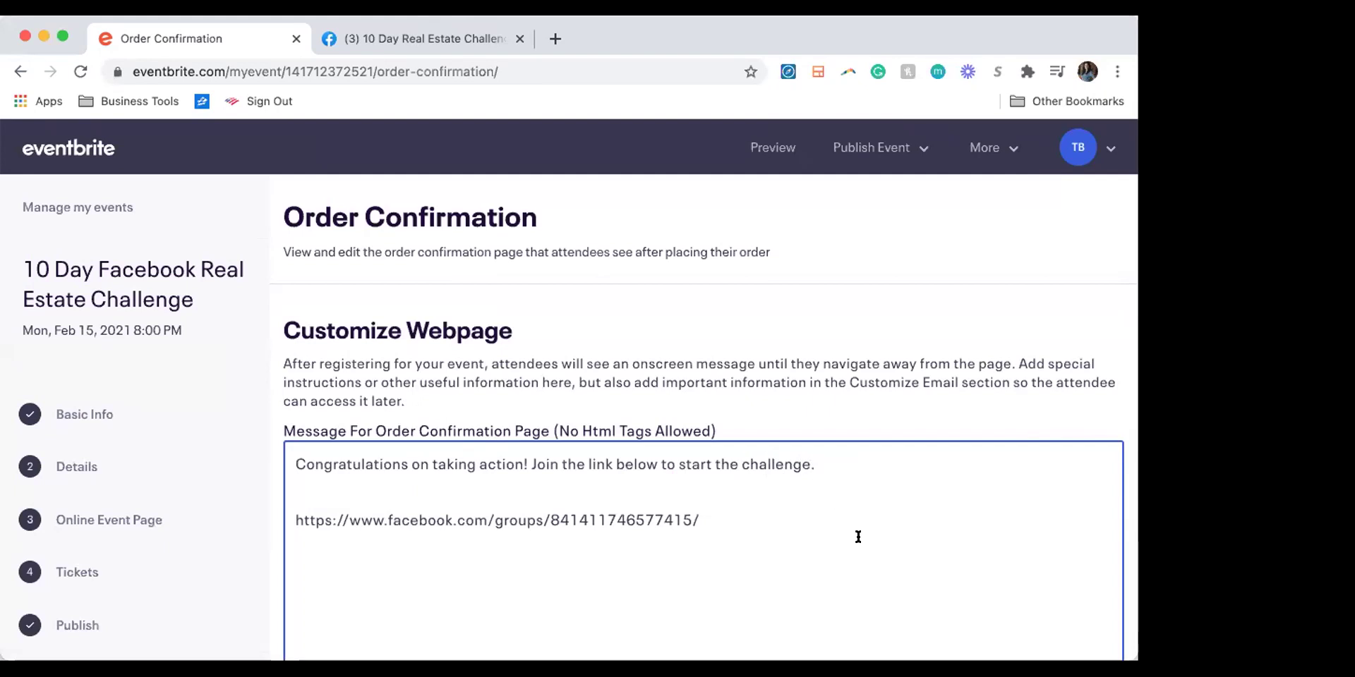
{"action": "type", "text": "facebook"}
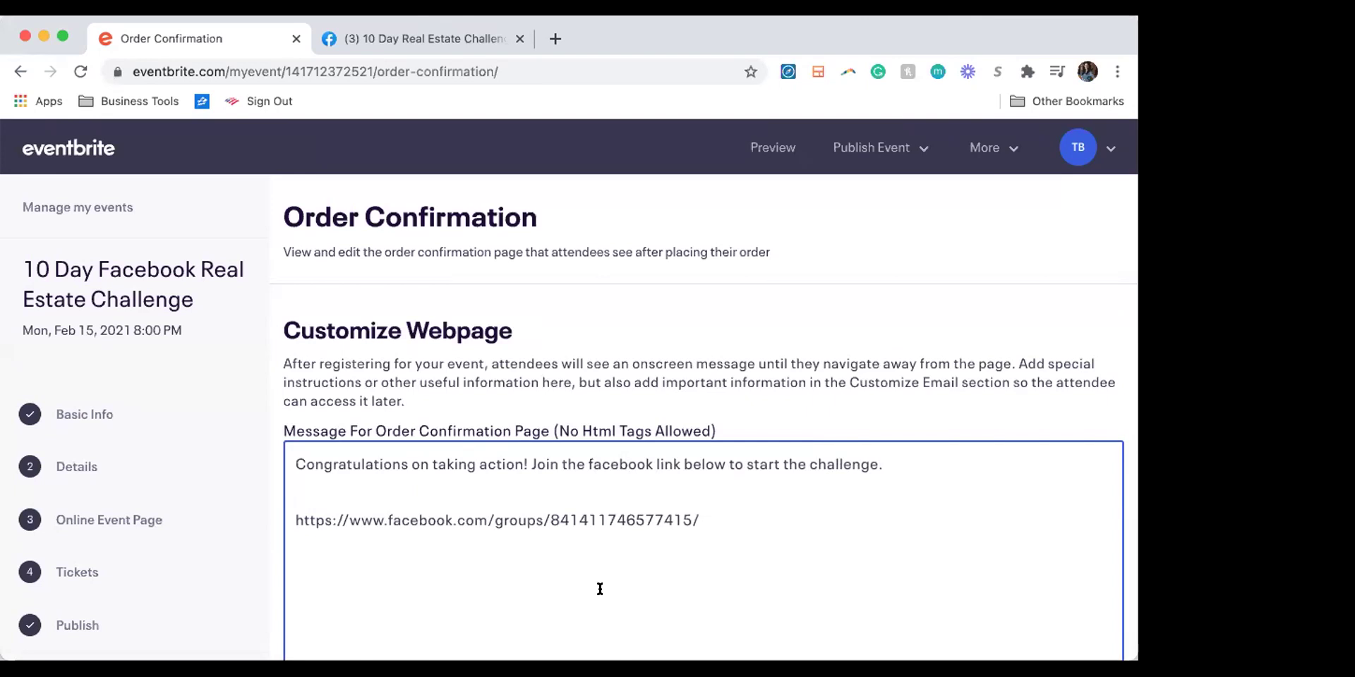
{"action": "scroll", "coordinate": [599, 589], "scroll_direction": "down", "scroll_amount": 8}
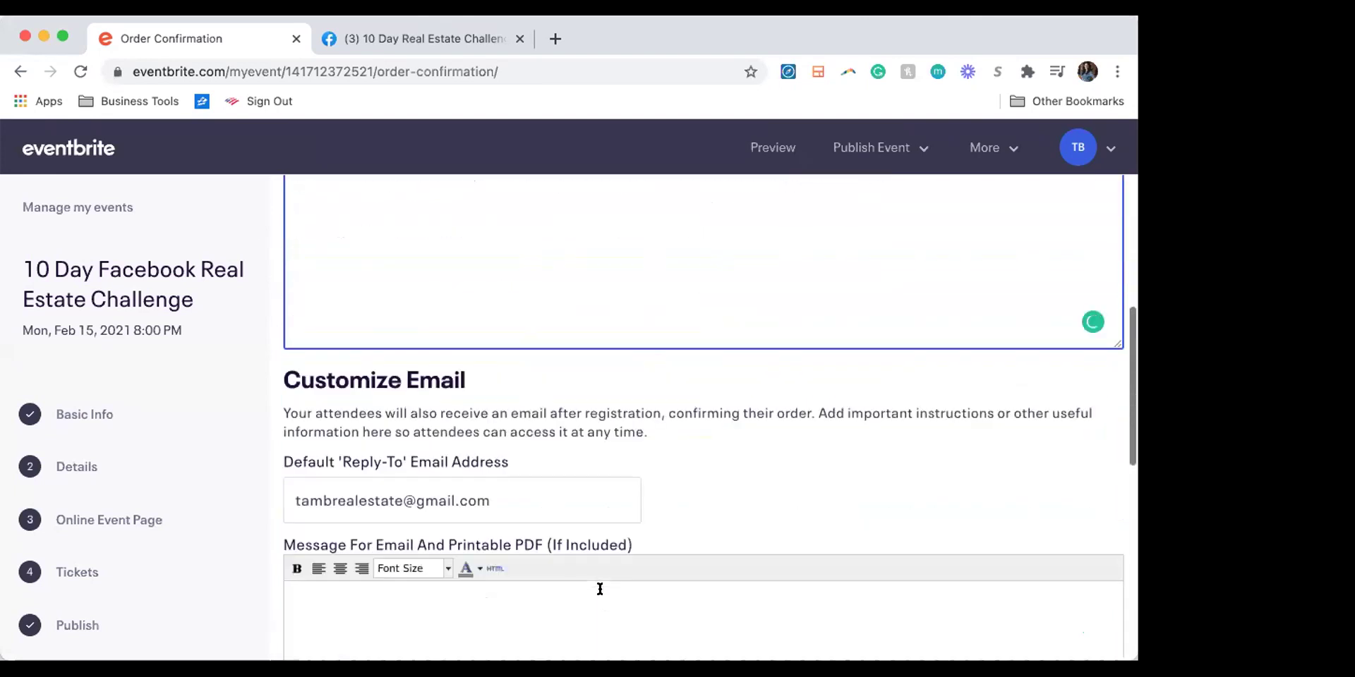